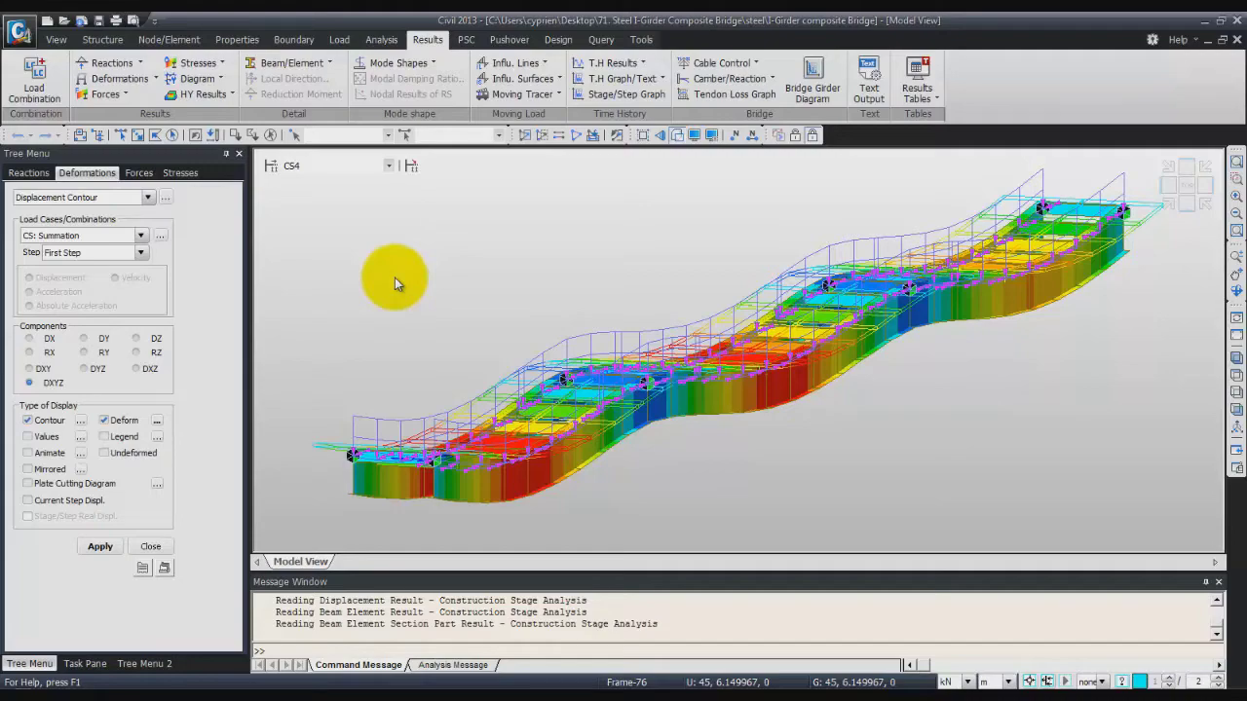
# Step: Review the displacement contour of the bridge at construction stages CS1, CS2, CS3 and CS4
pyautogui.click(389, 167)
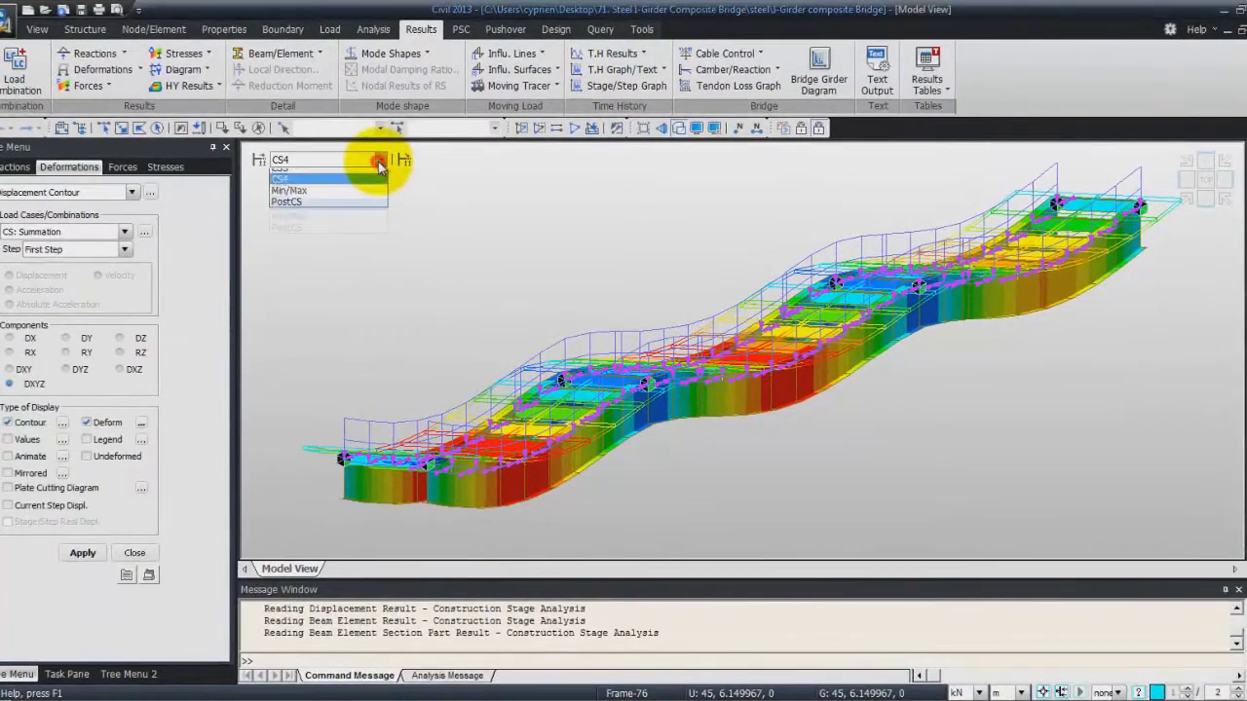
pyautogui.click(345, 173)
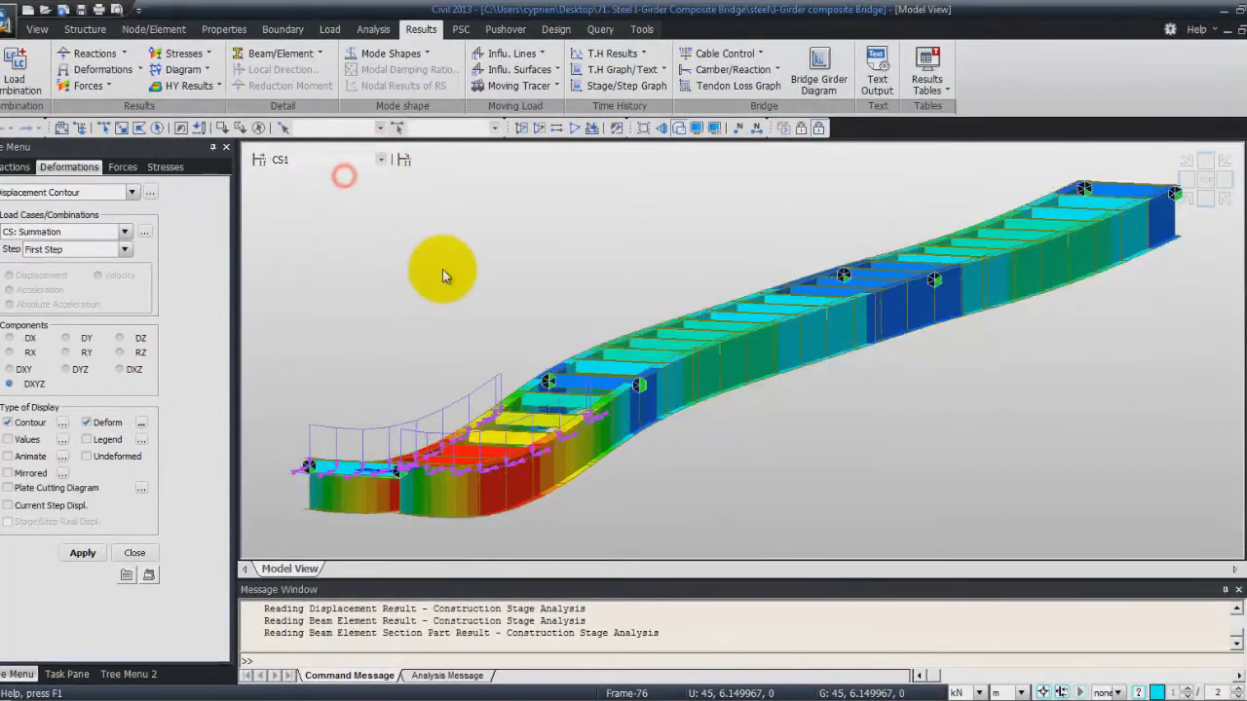
pyautogui.press('Down')
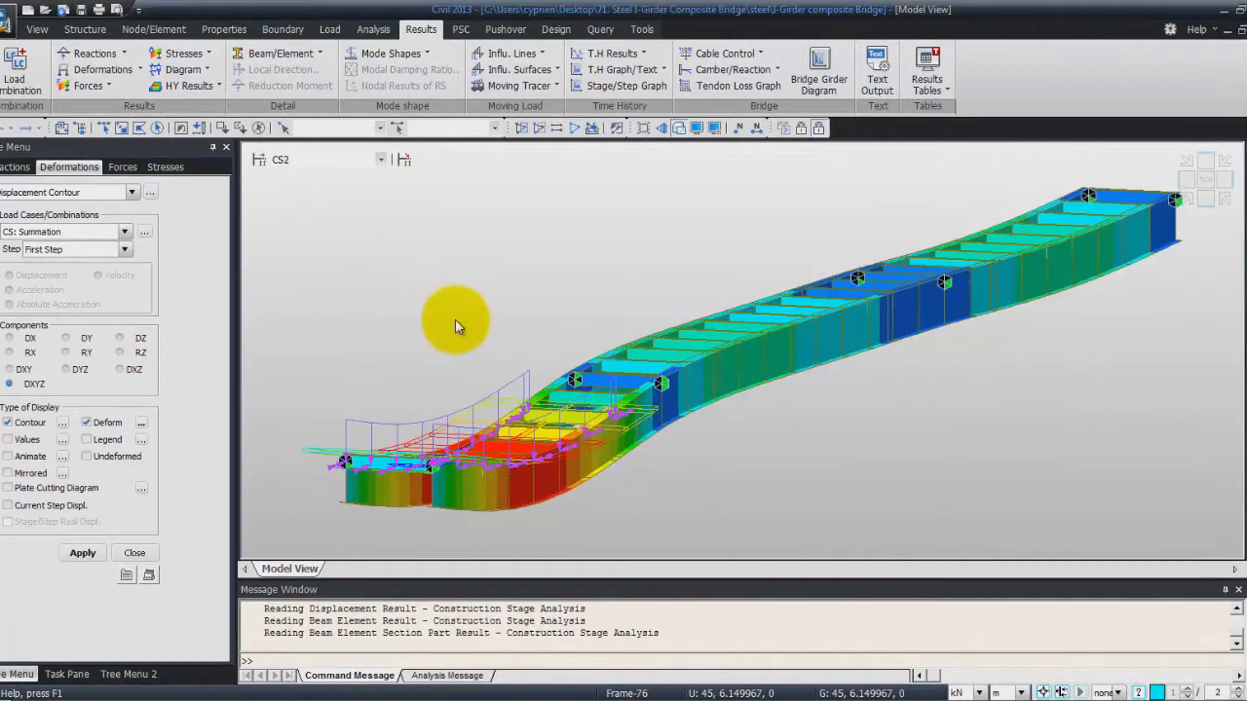
pyautogui.press('Down')
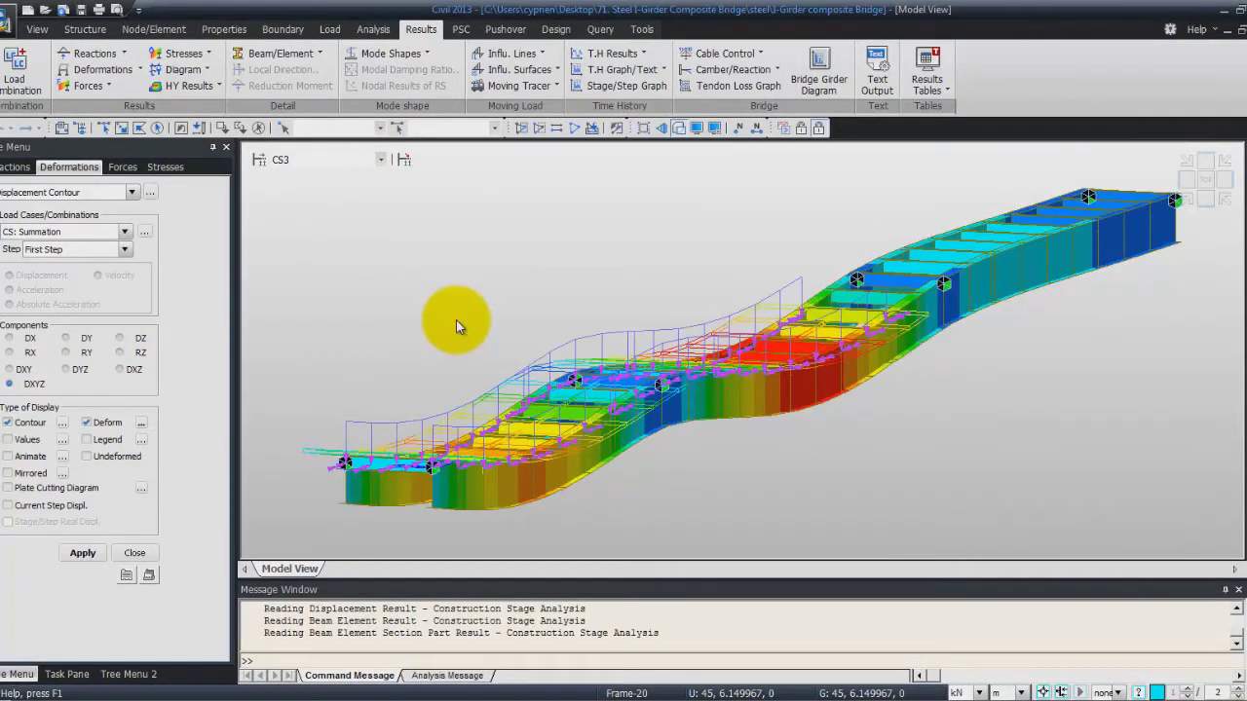
pyautogui.press('Down')
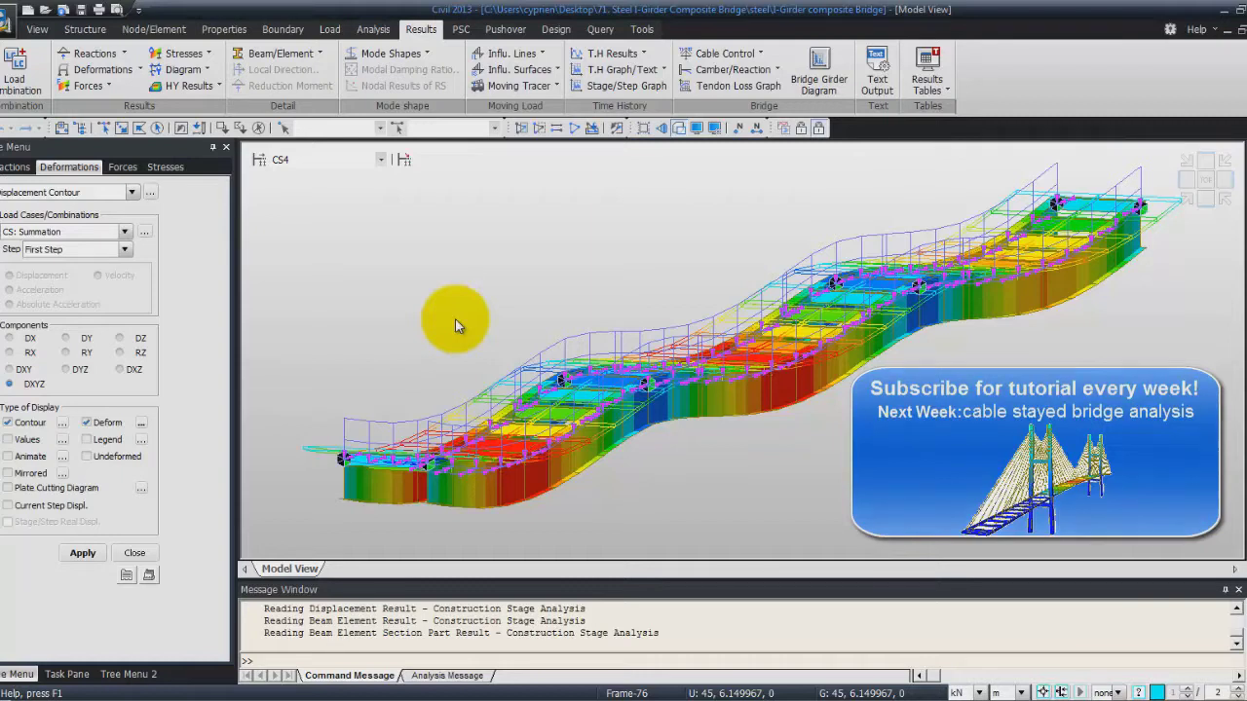
# Step: Close the I-Girder composite Bridge project and create a new empty project
pyautogui.click(37, 29)
pyautogui.click(8, 21)
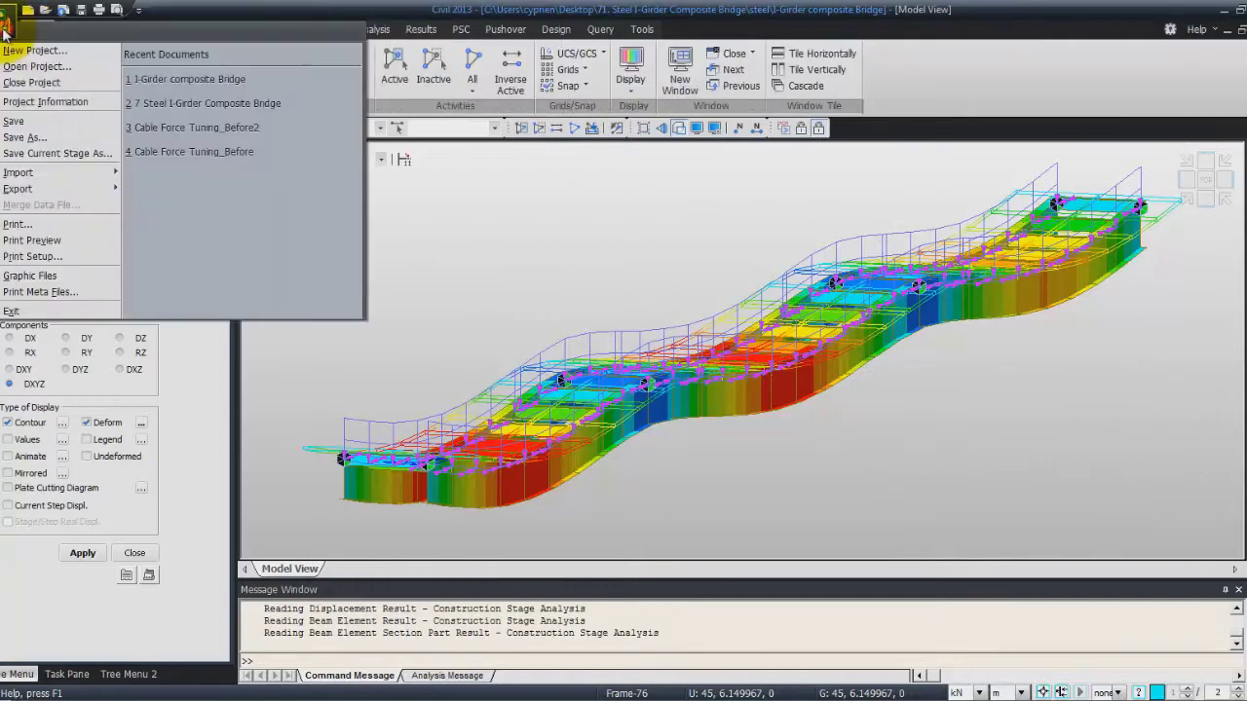
pyautogui.click(27, 82)
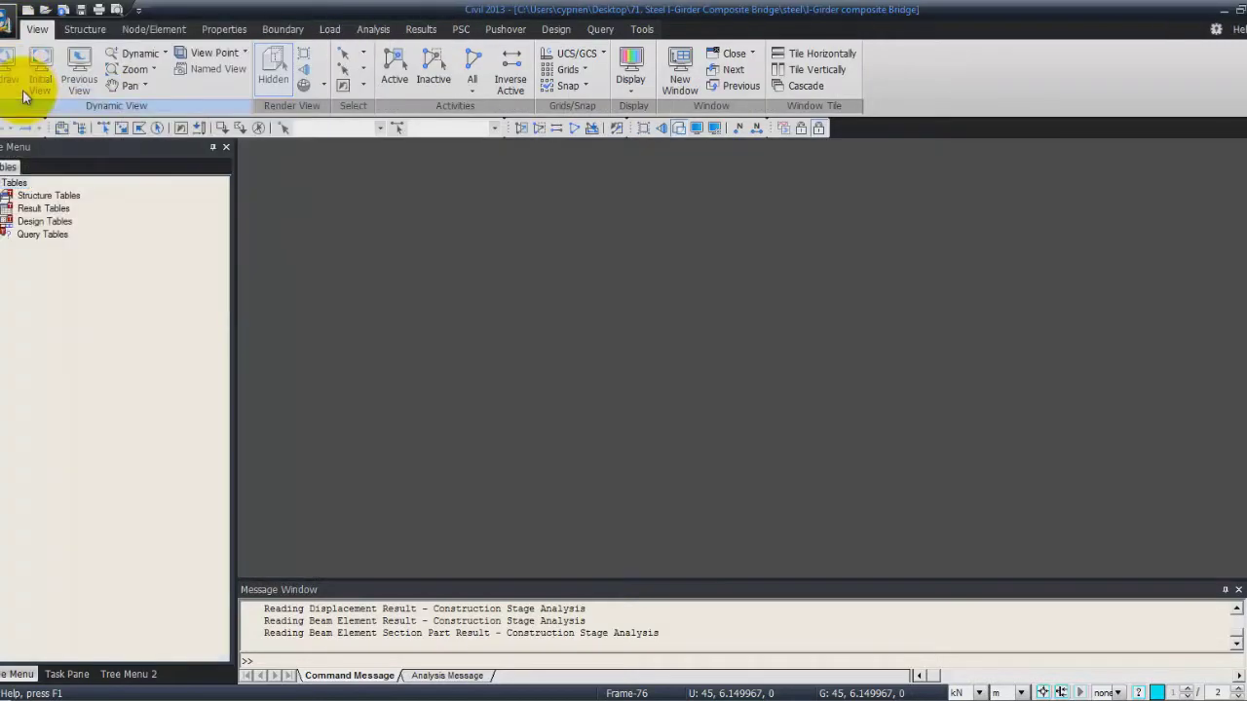
pyautogui.click(7, 22)
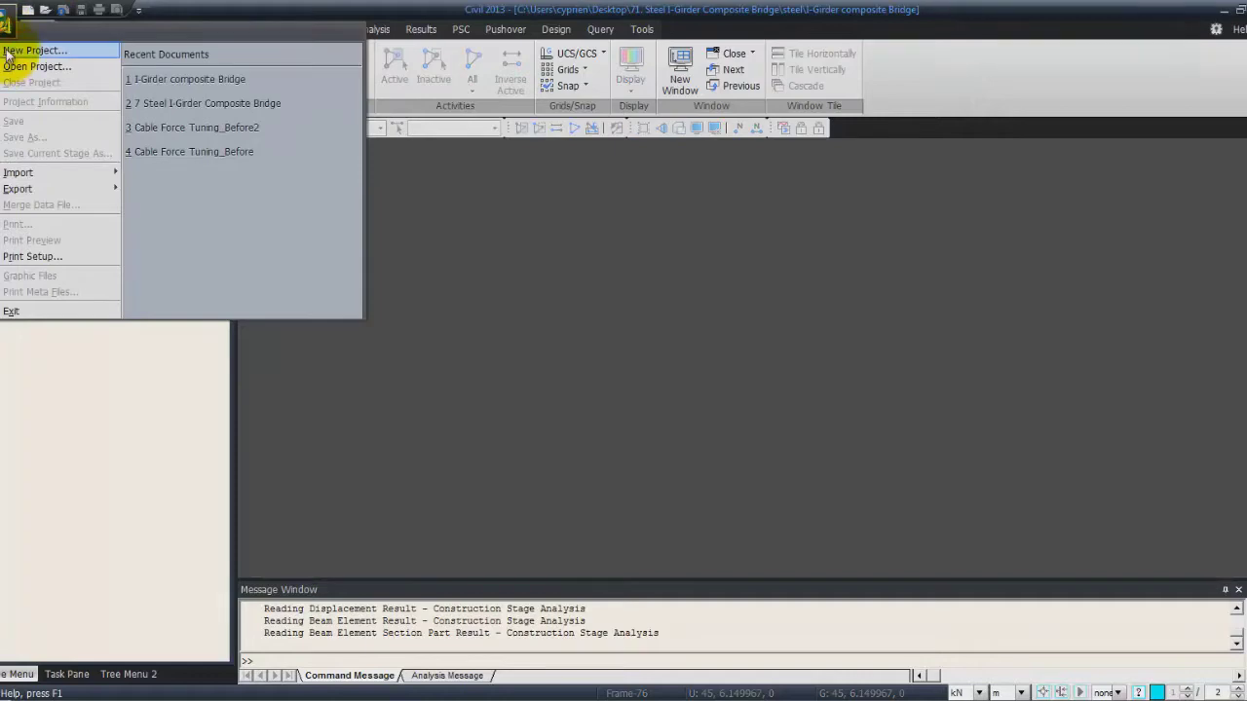
pyautogui.click(29, 51)
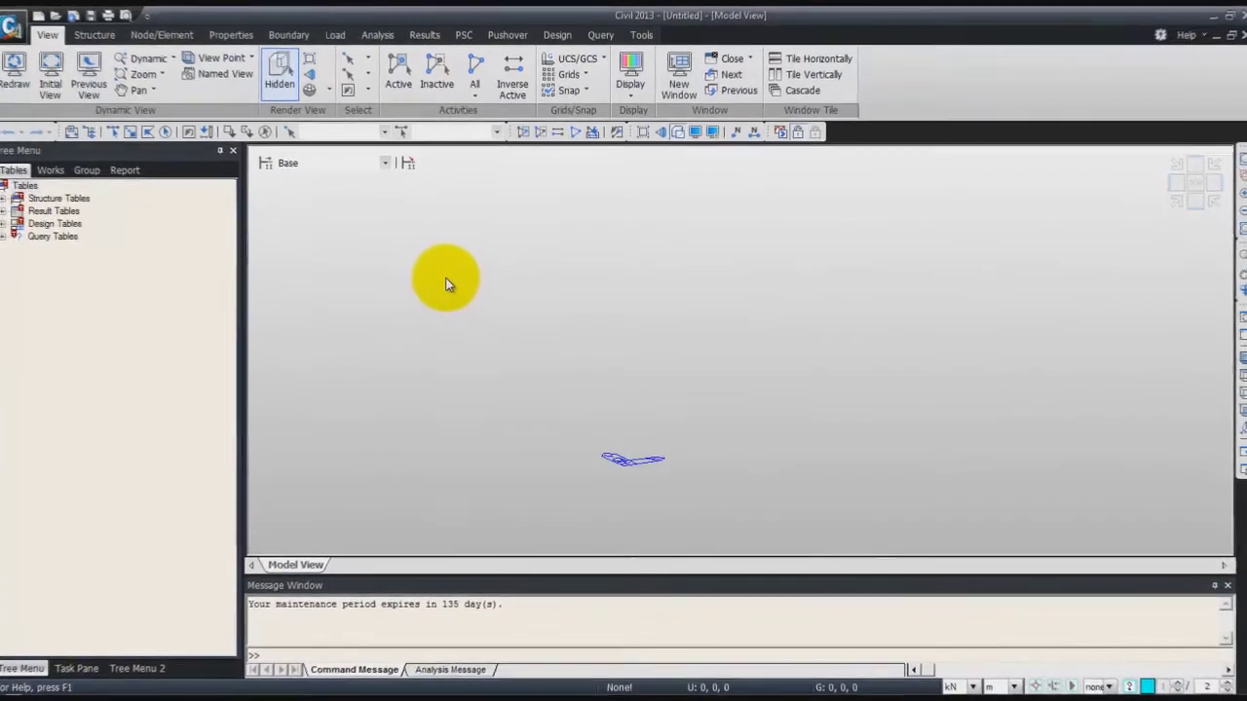
# Step: Switch to the Steel I-Girder Composite Bridge PDF in Foxit Reader and read the construction stage analysis procedure
pyautogui.hotkey('alt', 'Tab')
pyautogui.hotkey('alt', 'Tab')
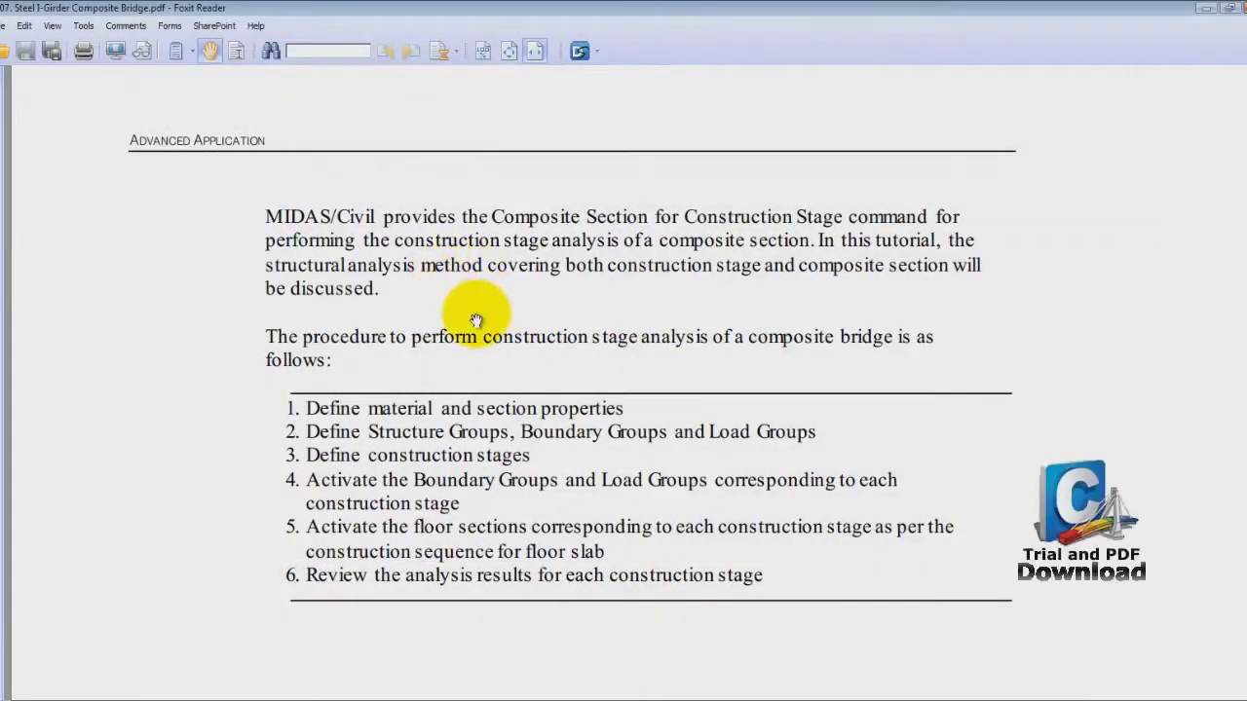
pyautogui.scroll(-1, 476, 318)
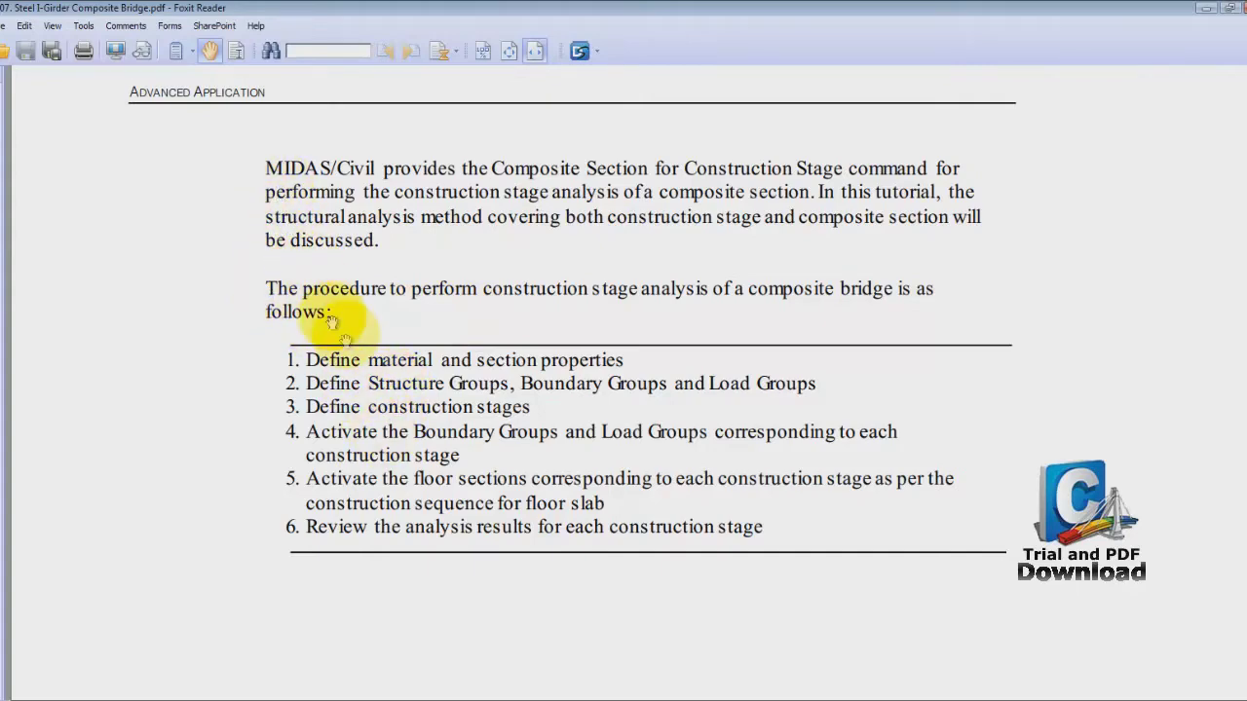
pyautogui.scroll(-1, 336, 324)
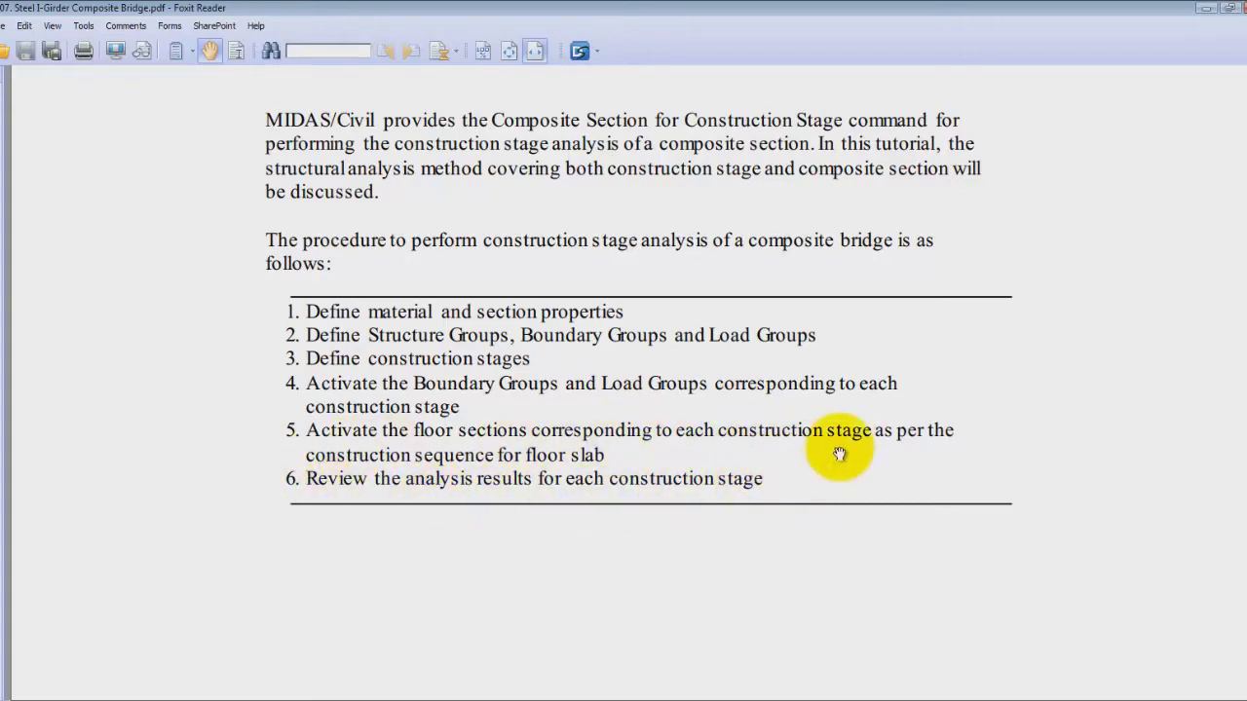
# Step: Examine the bridge cross section drawing and its dimensions in the tutorial PDF
pyautogui.scroll(-1, 840, 454)
pyautogui.scroll(-10, 843, 451)
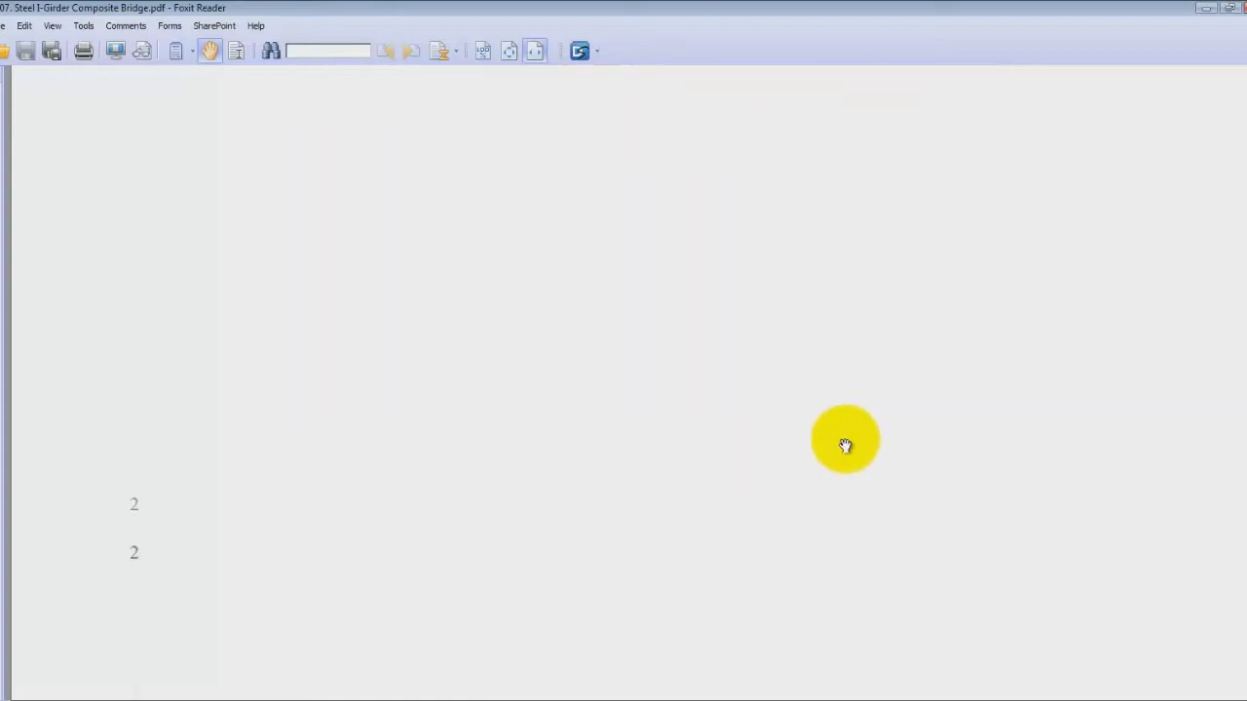
pyautogui.scroll(-12, 845, 445)
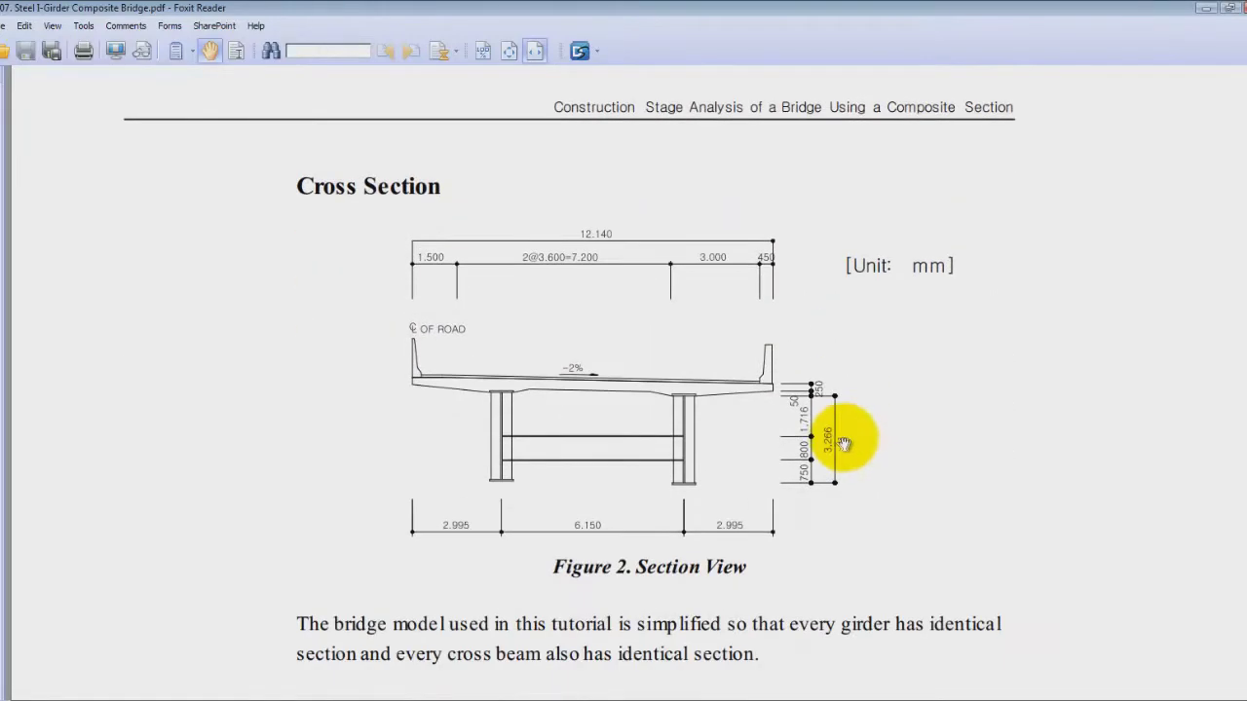
pyautogui.scroll(-1, 397, 481)
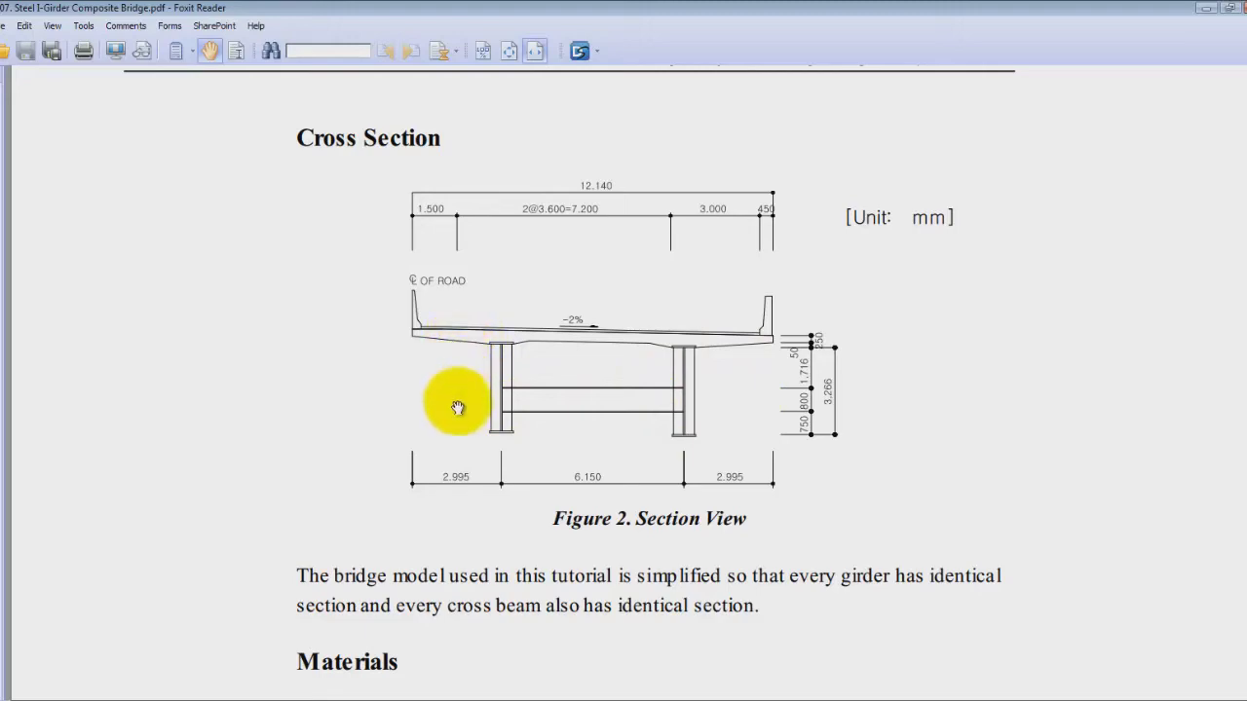
pyautogui.scroll(-2, 453, 411)
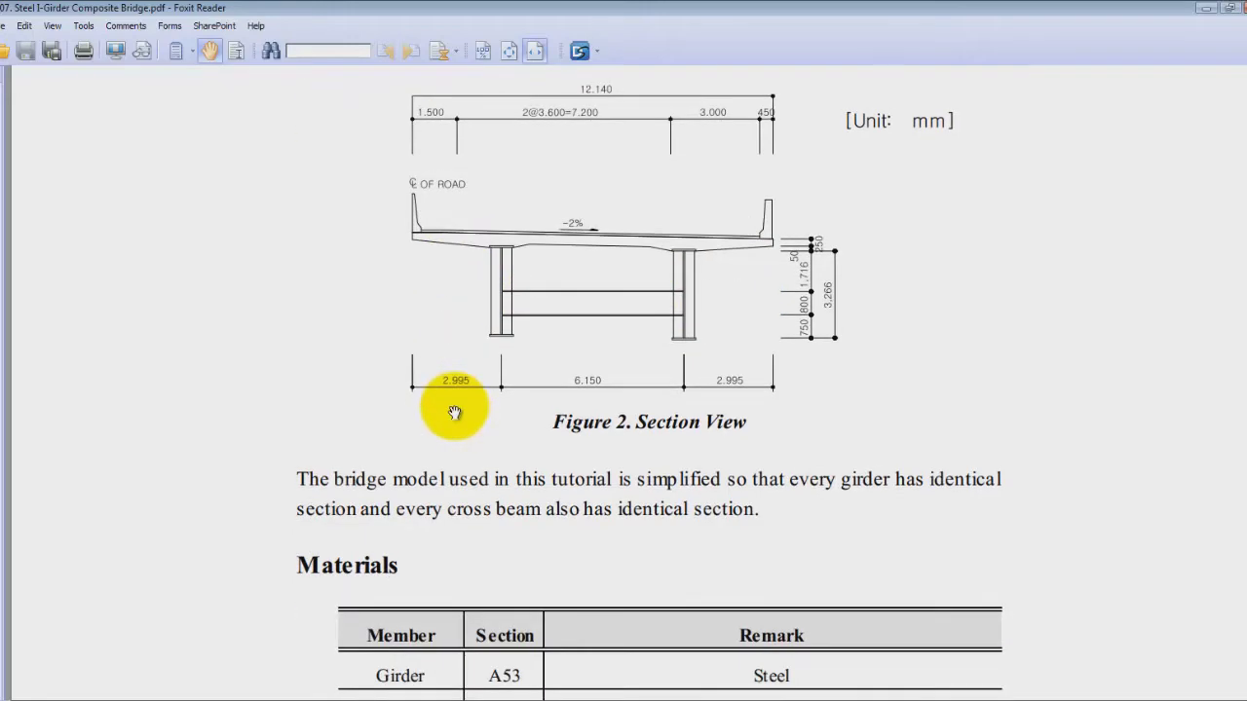
# Step: Read the materials table for girder, cross beam and slab, and the dead loads before and after composite action
pyautogui.scroll(-3, 449, 412)
pyautogui.scroll(-1, 477, 412)
pyautogui.scroll(-2, 401, 487)
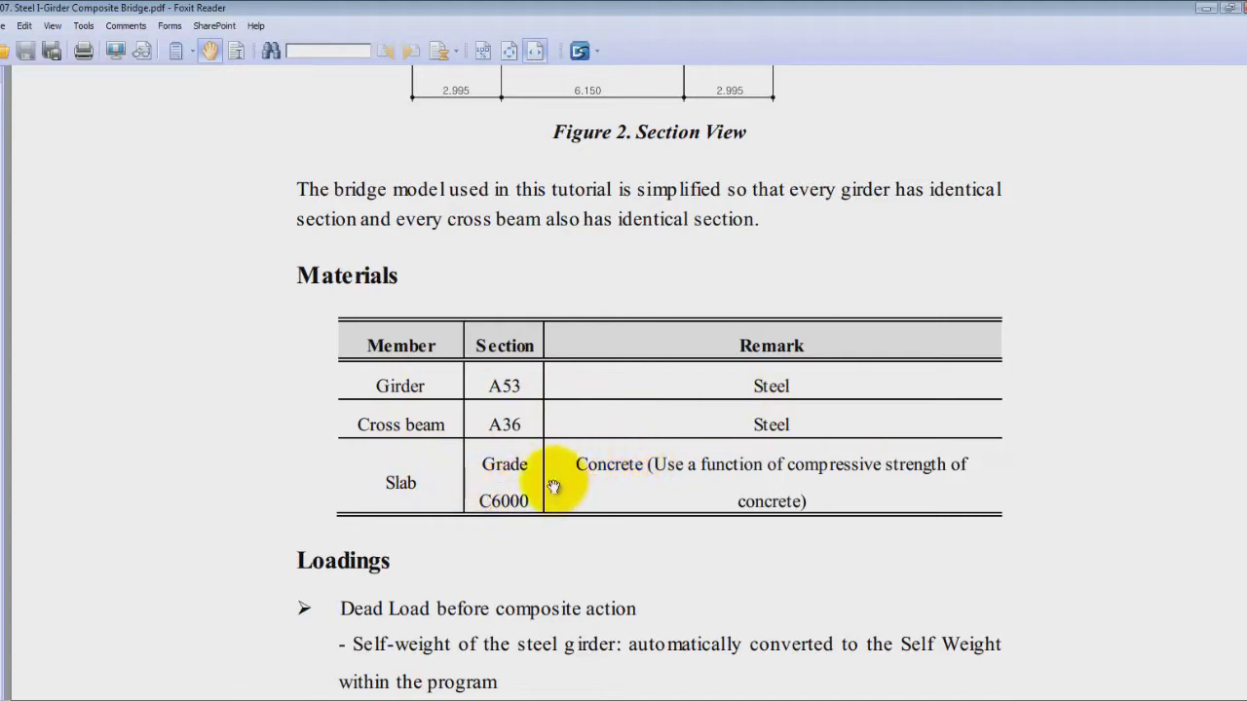
pyautogui.scroll(-3, 634, 487)
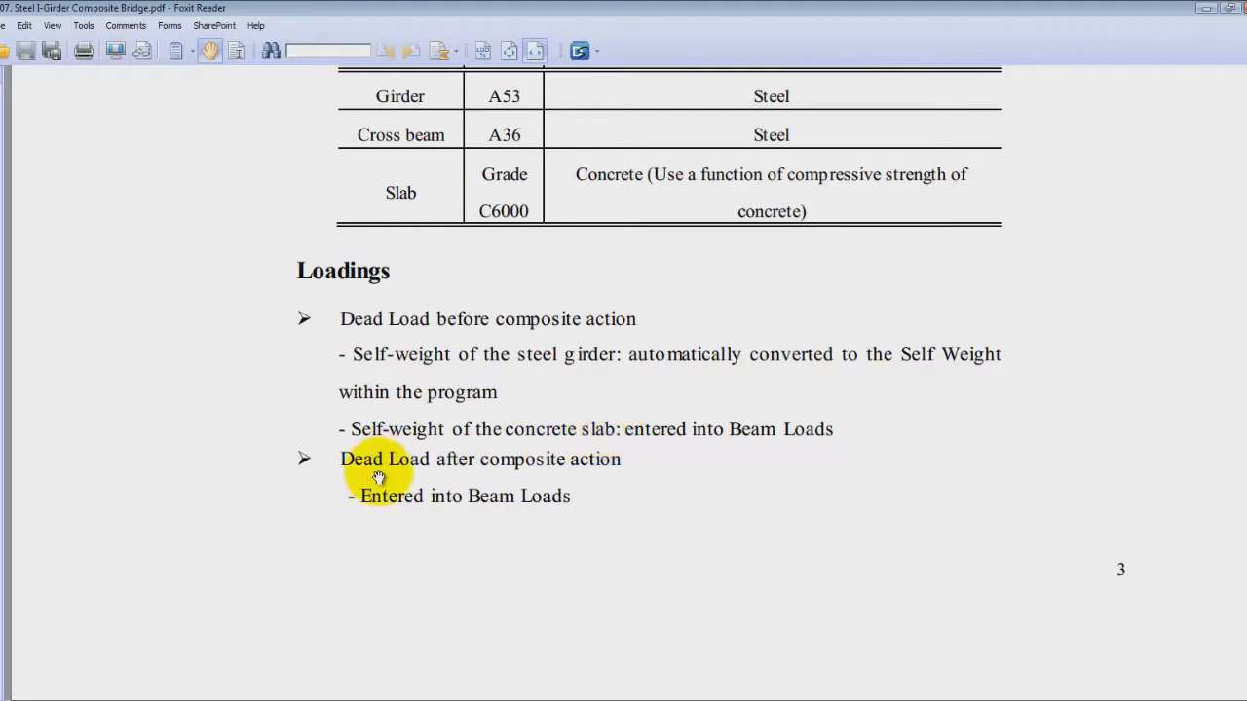
# Step: Examine the deck construction sequence figure and the table of load cases and load groups
pyautogui.scroll(-10, 379, 472)
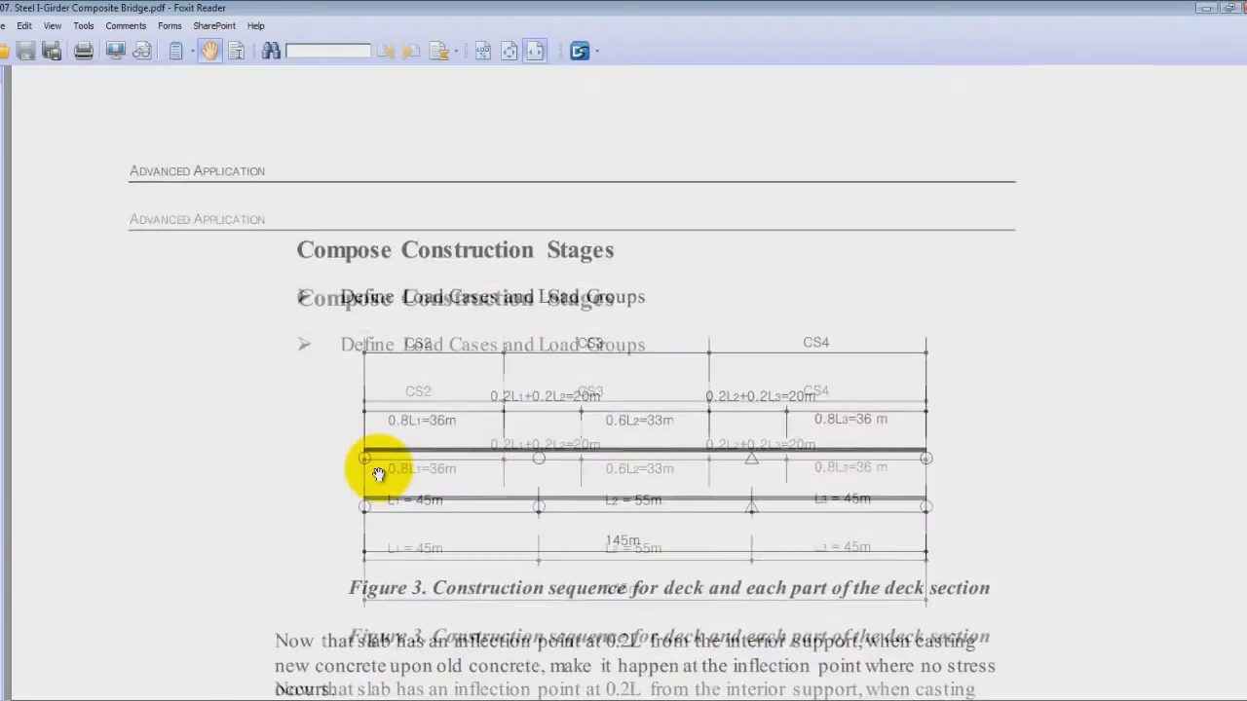
pyautogui.scroll(-1, 379, 474)
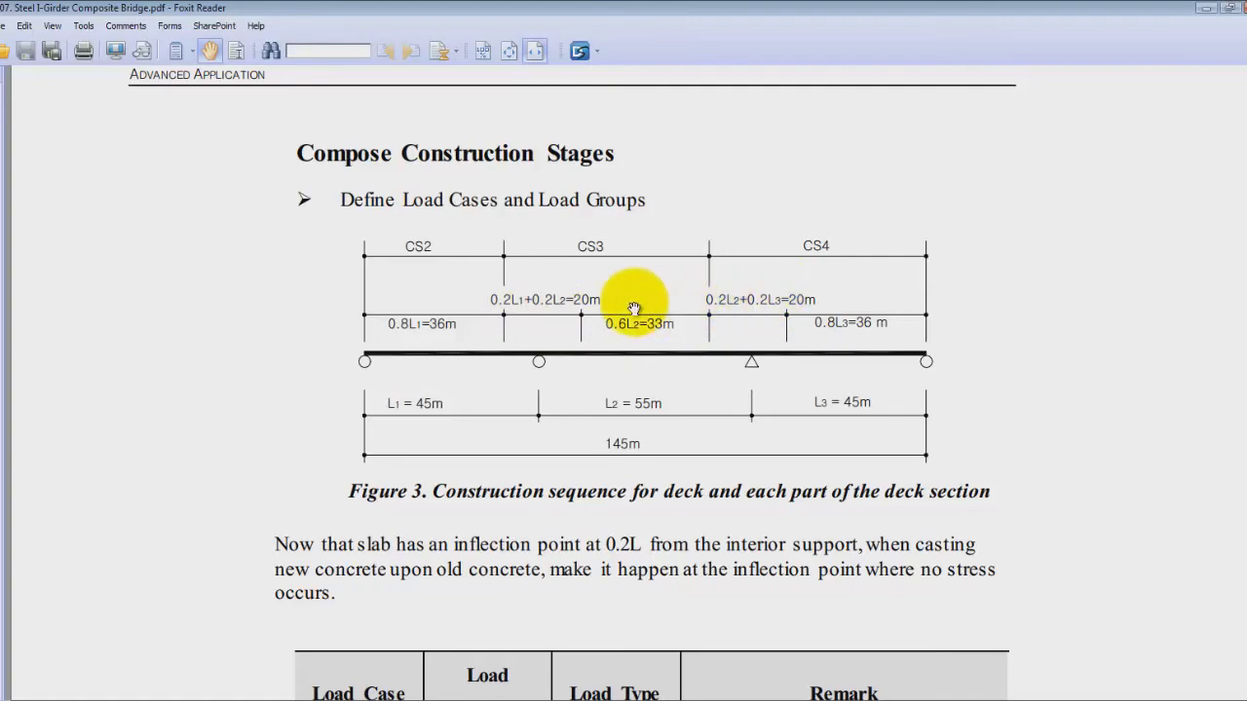
pyautogui.scroll(-5, 765, 314)
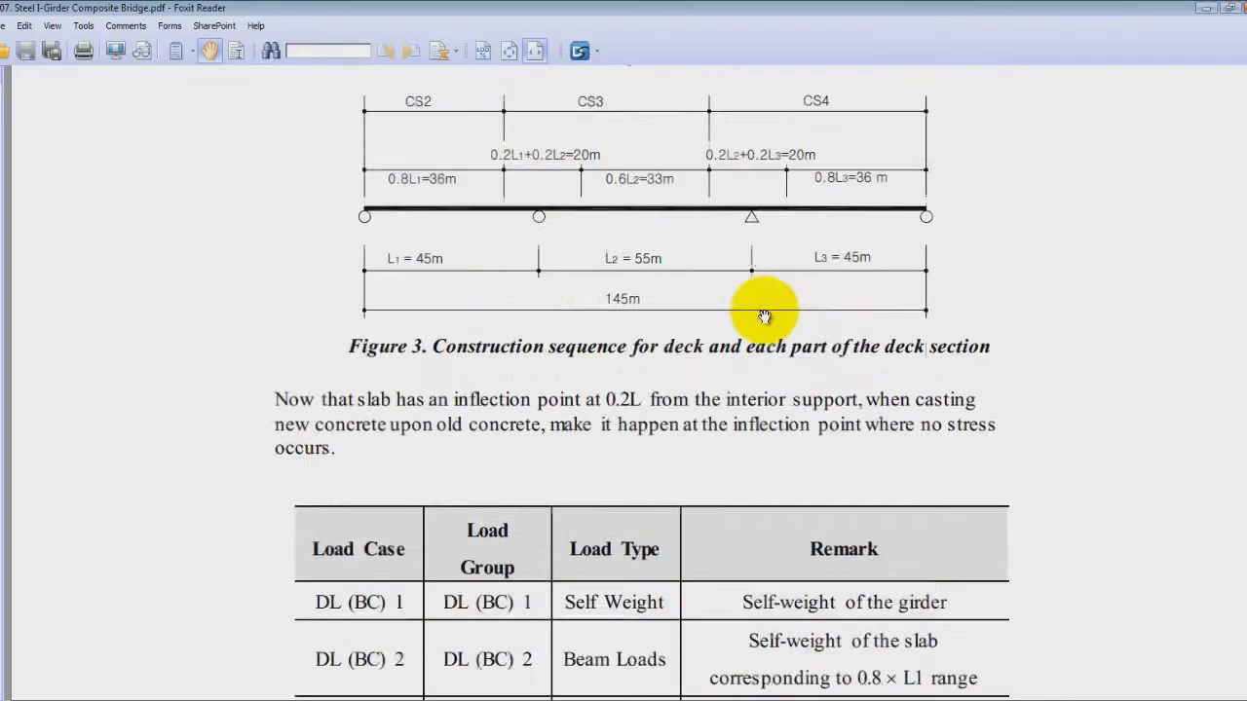
pyautogui.scroll(-3, 763, 317)
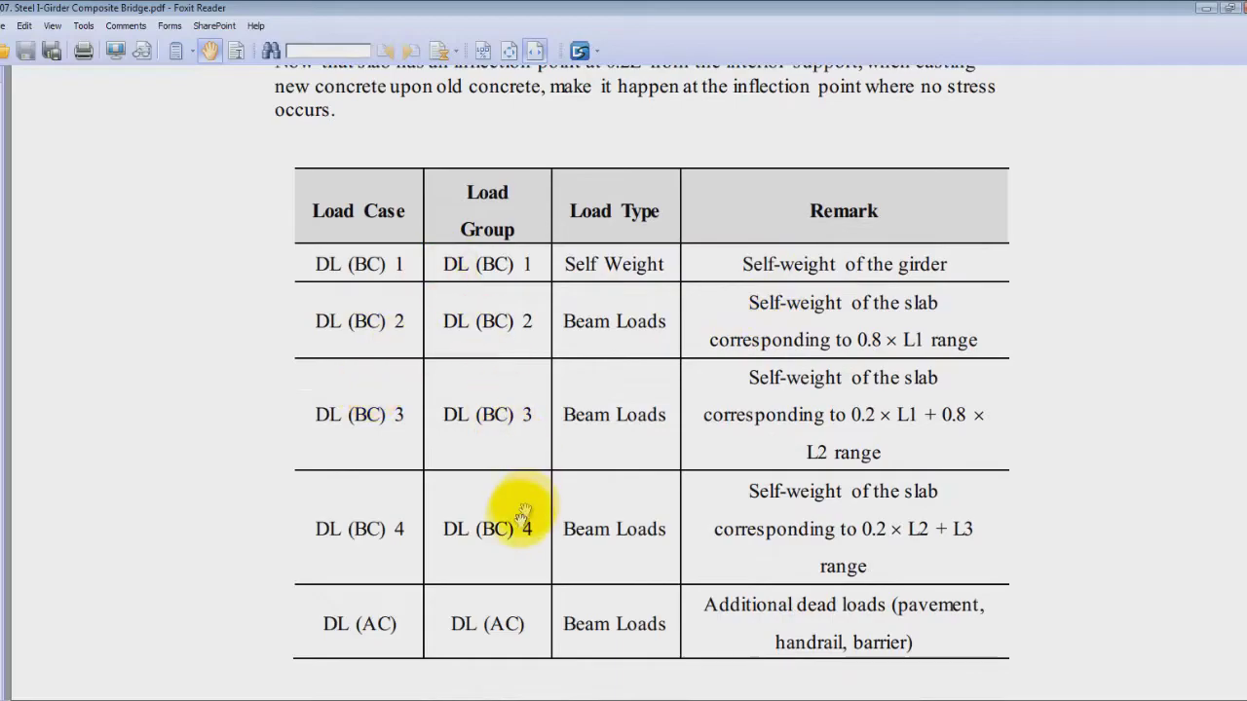
# Step: Read the boundary group and construction stage tables and the notes on the stages in the tutorial PDF
pyautogui.scroll(-10, 516, 510)
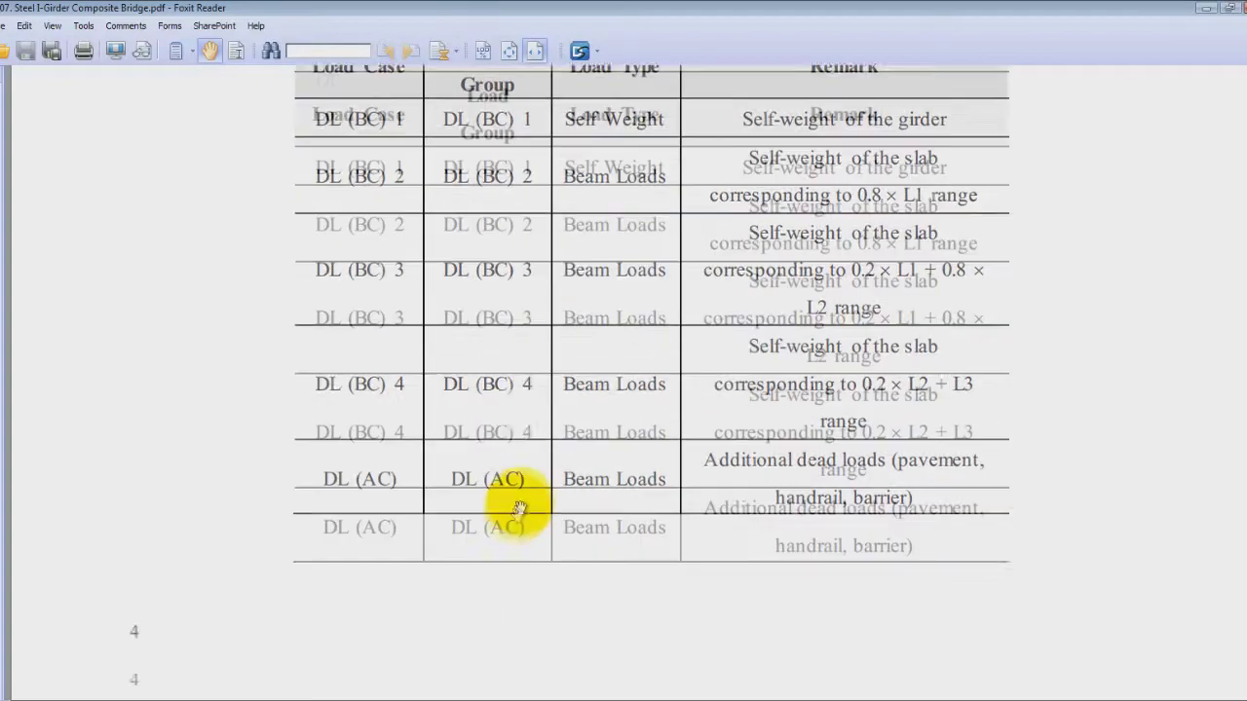
pyautogui.scroll(-2, 521, 466)
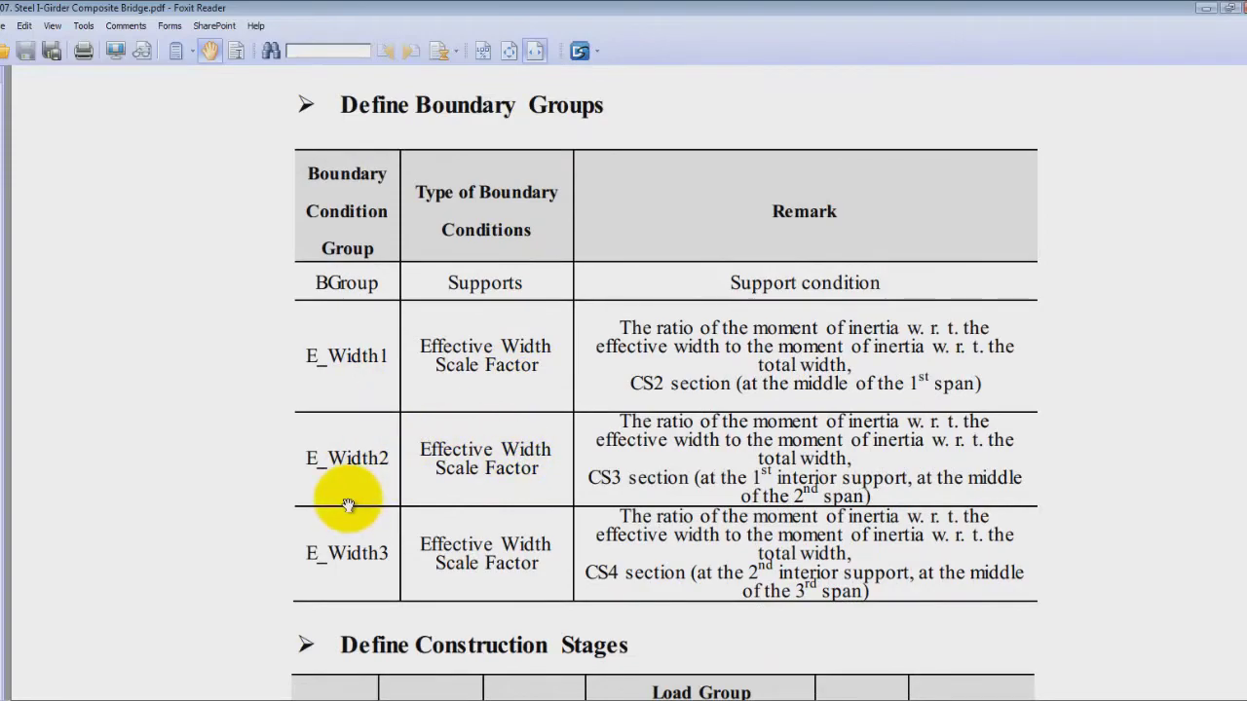
pyautogui.scroll(-5, 342, 501)
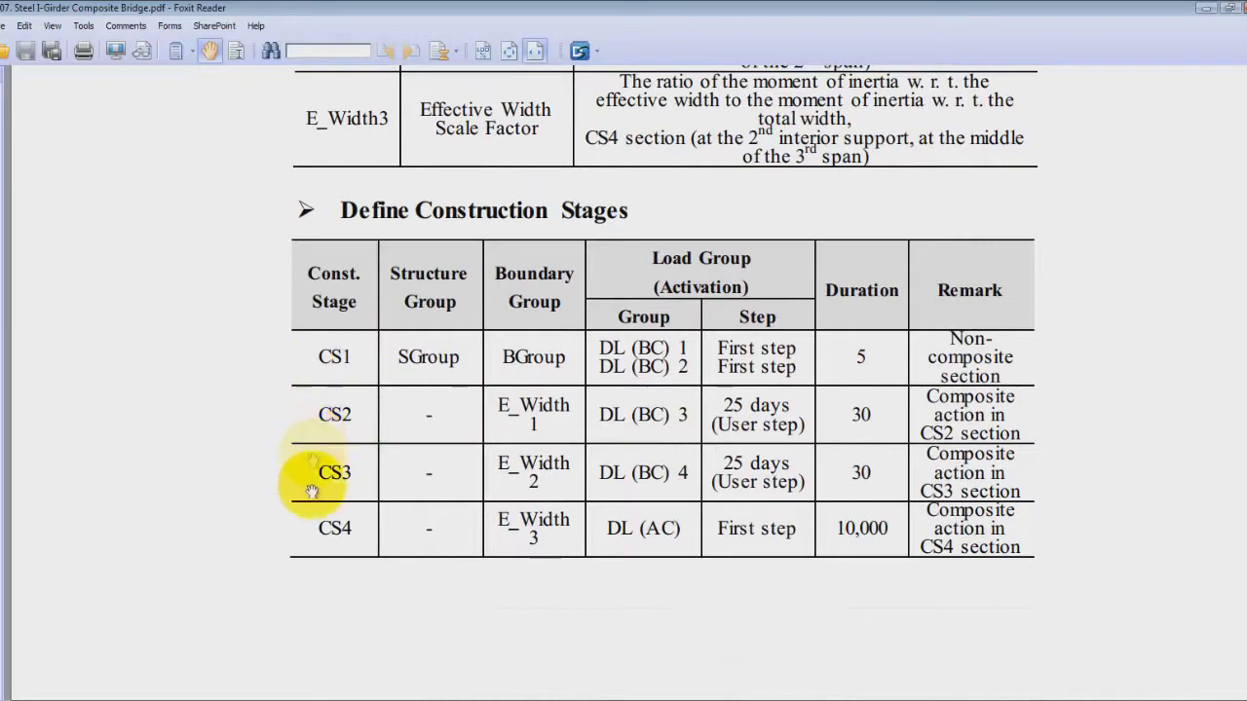
pyautogui.scroll(-7, 320, 546)
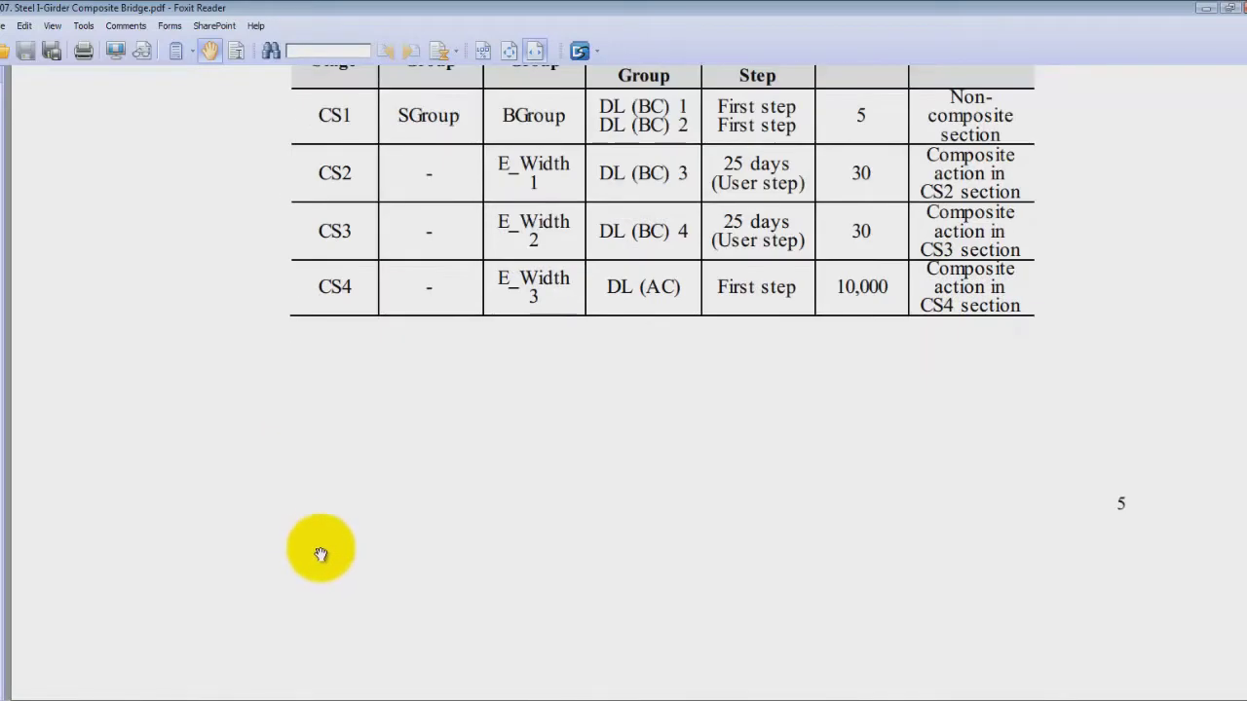
pyautogui.scroll(-5, 321, 544)
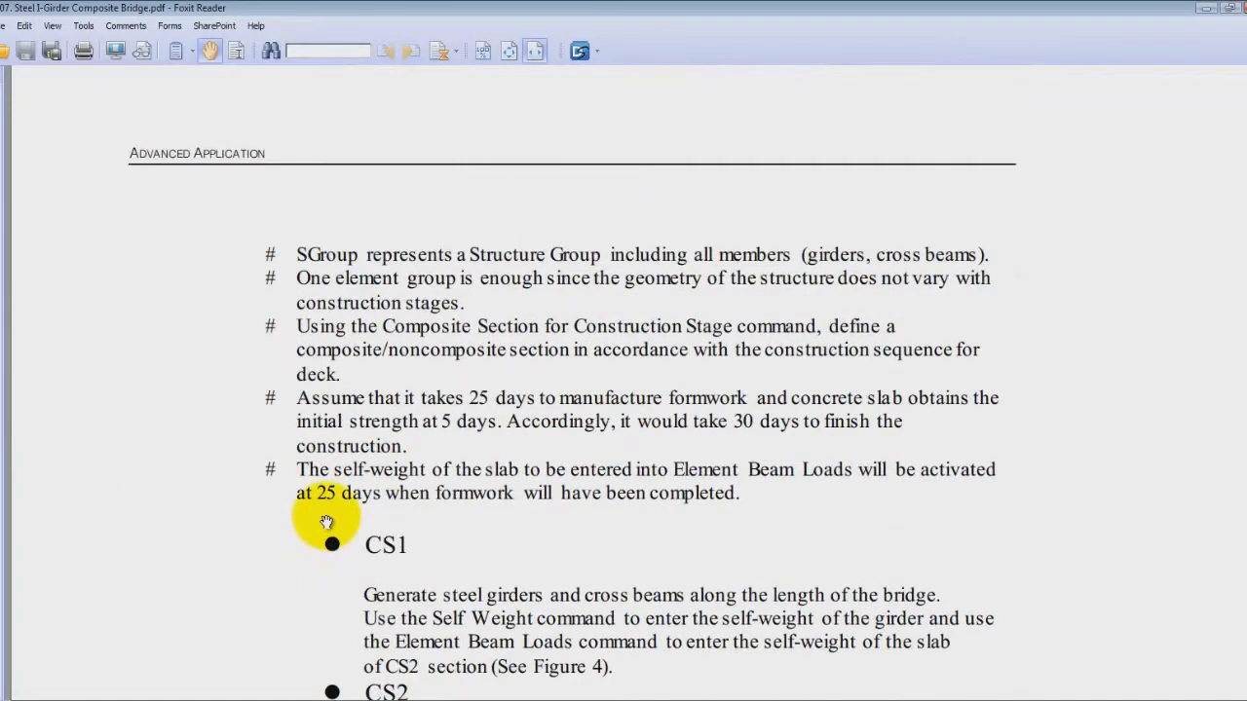
# Step: Switch to Civil 2013 and add material 1 as steel A53 from the ASTM(S) standard
pyautogui.hotkey('alt', 'Tab')
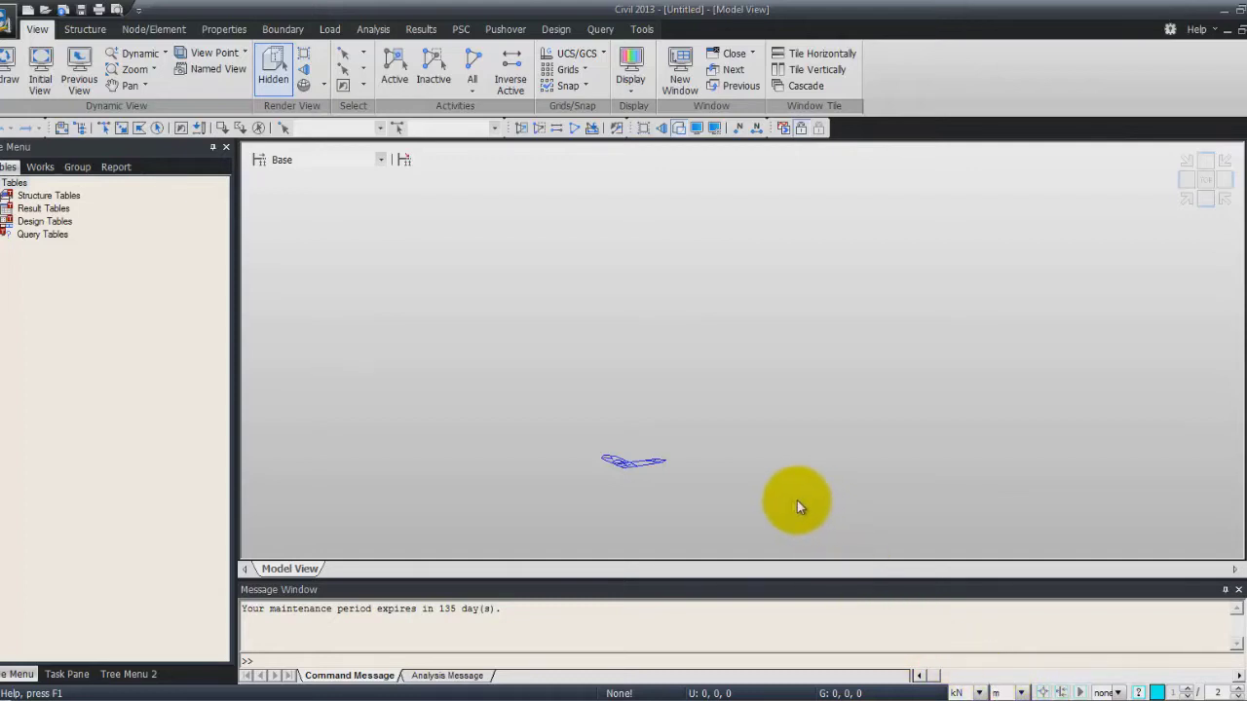
pyautogui.click(224, 29)
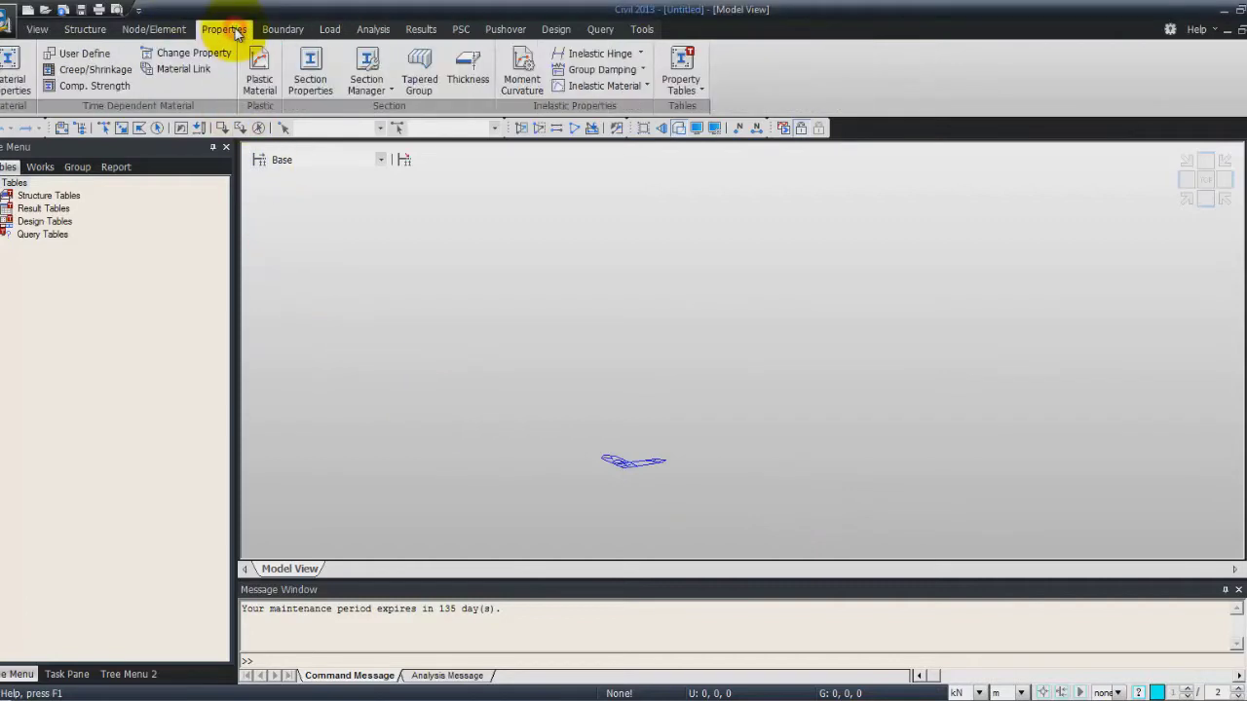
pyautogui.click(11, 60)
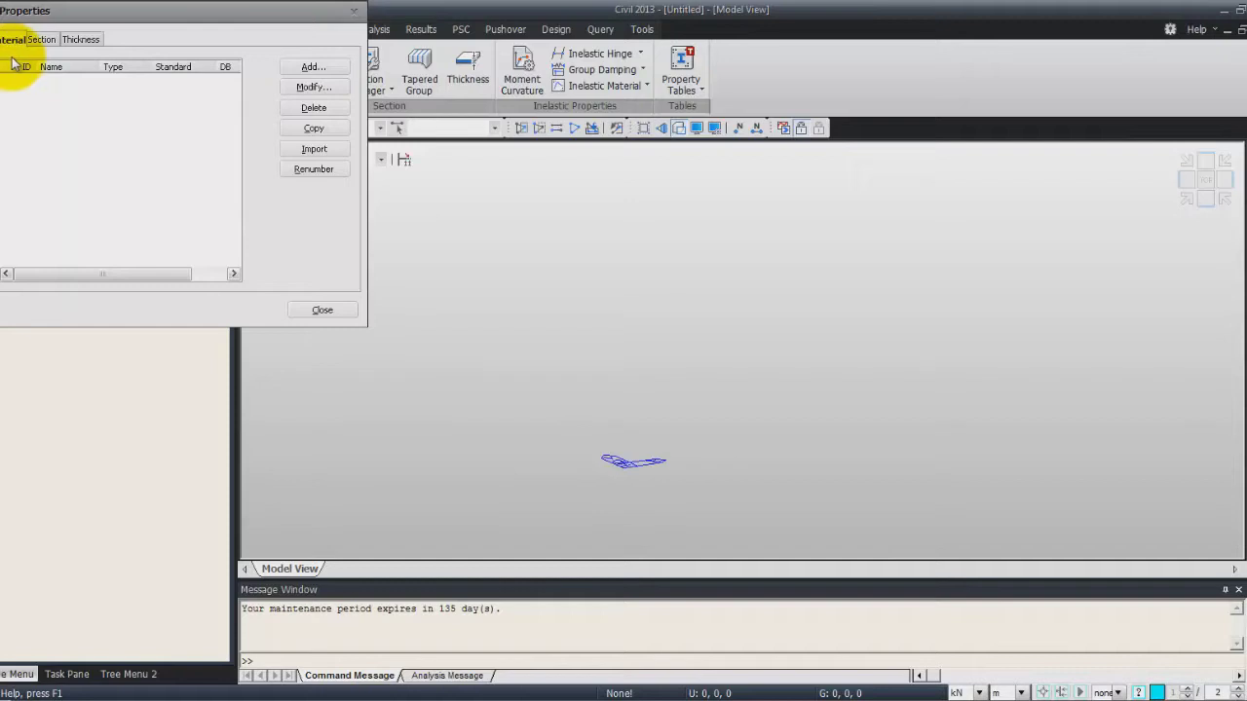
pyautogui.click(319, 67)
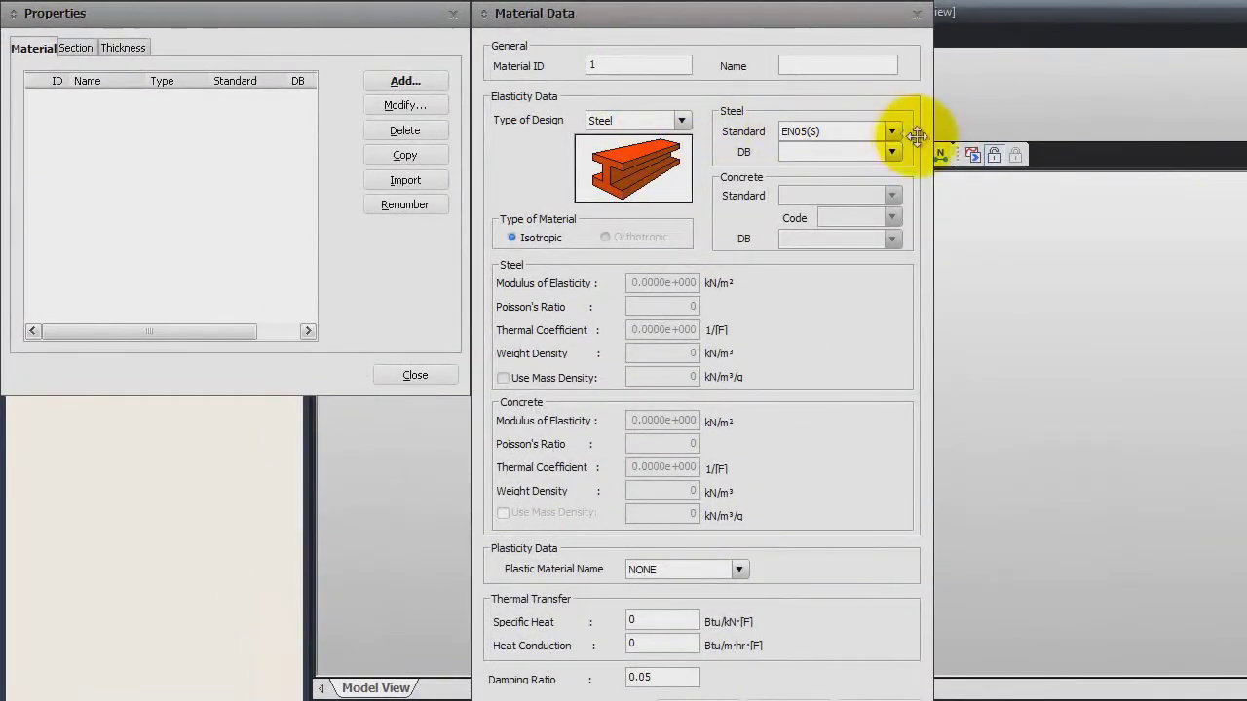
pyautogui.click(786, 118)
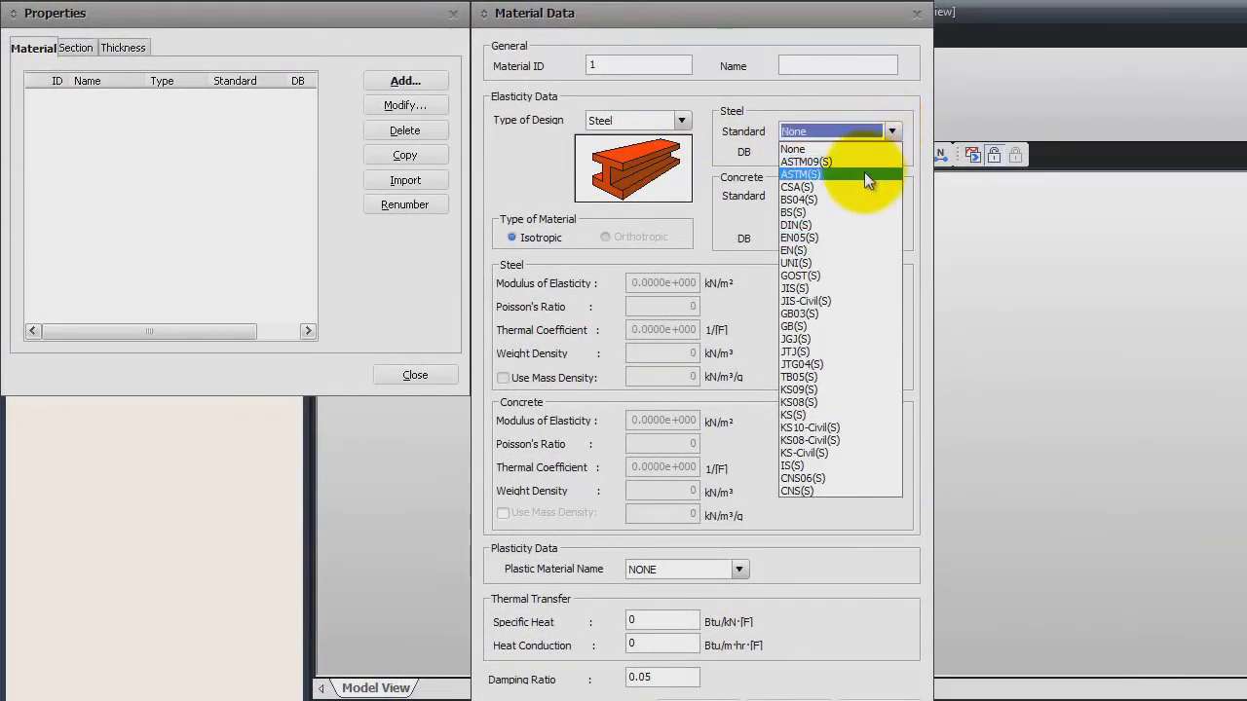
pyautogui.click(864, 171)
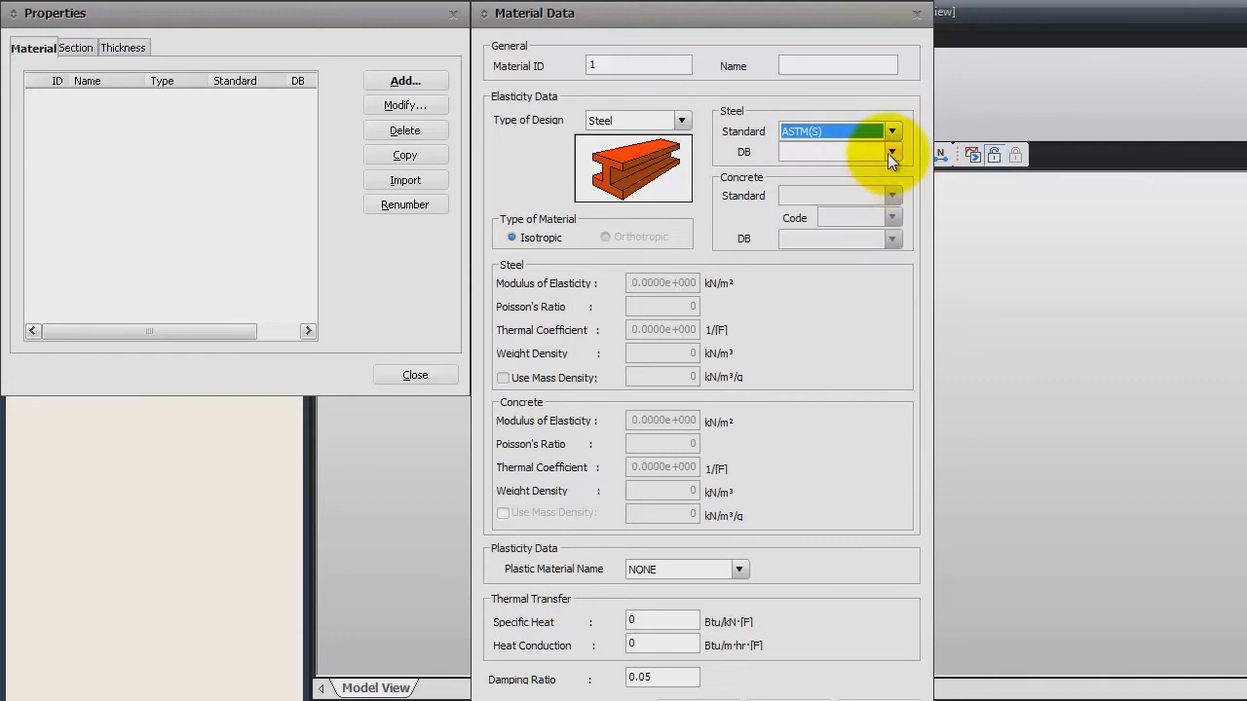
pyautogui.click(889, 153)
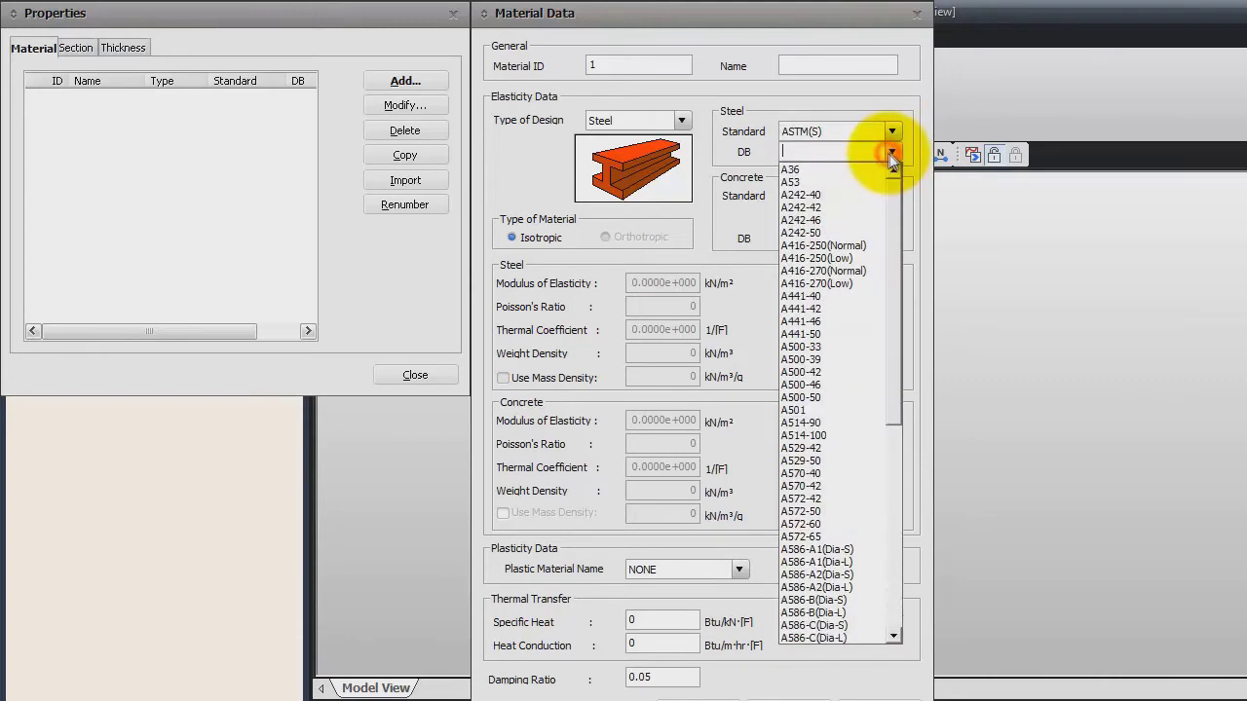
pyautogui.click(820, 182)
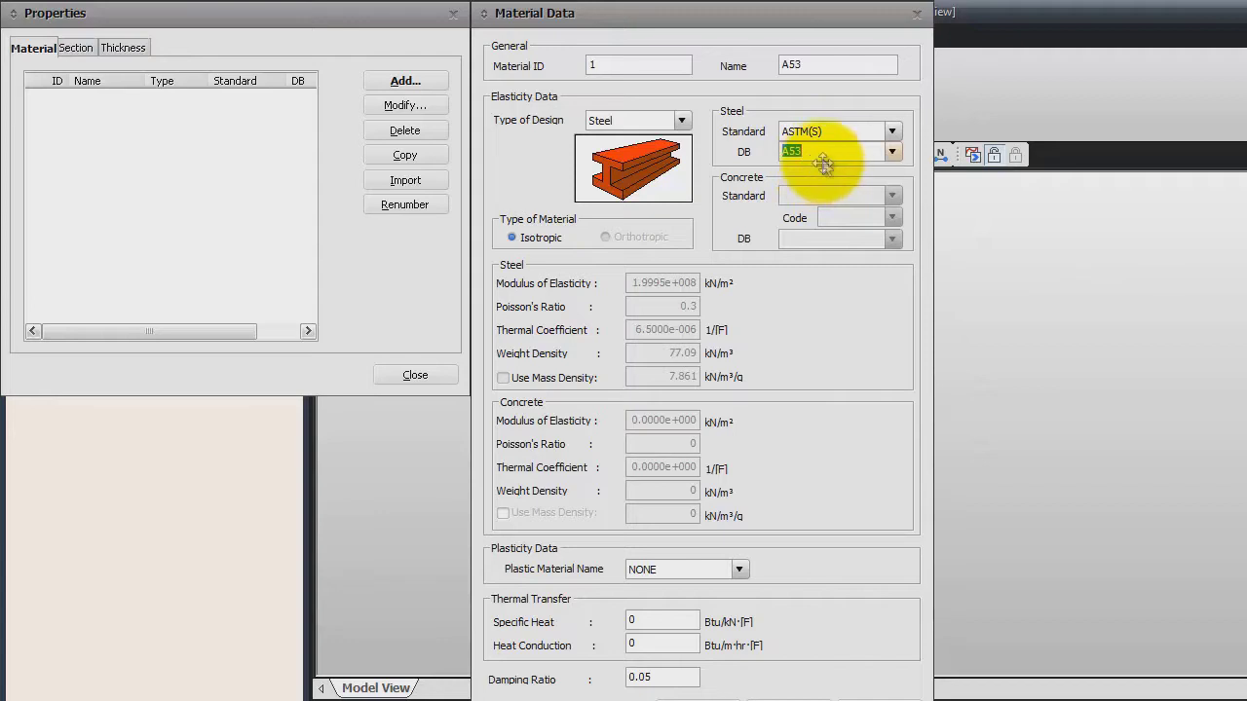
pyautogui.click(870, 693)
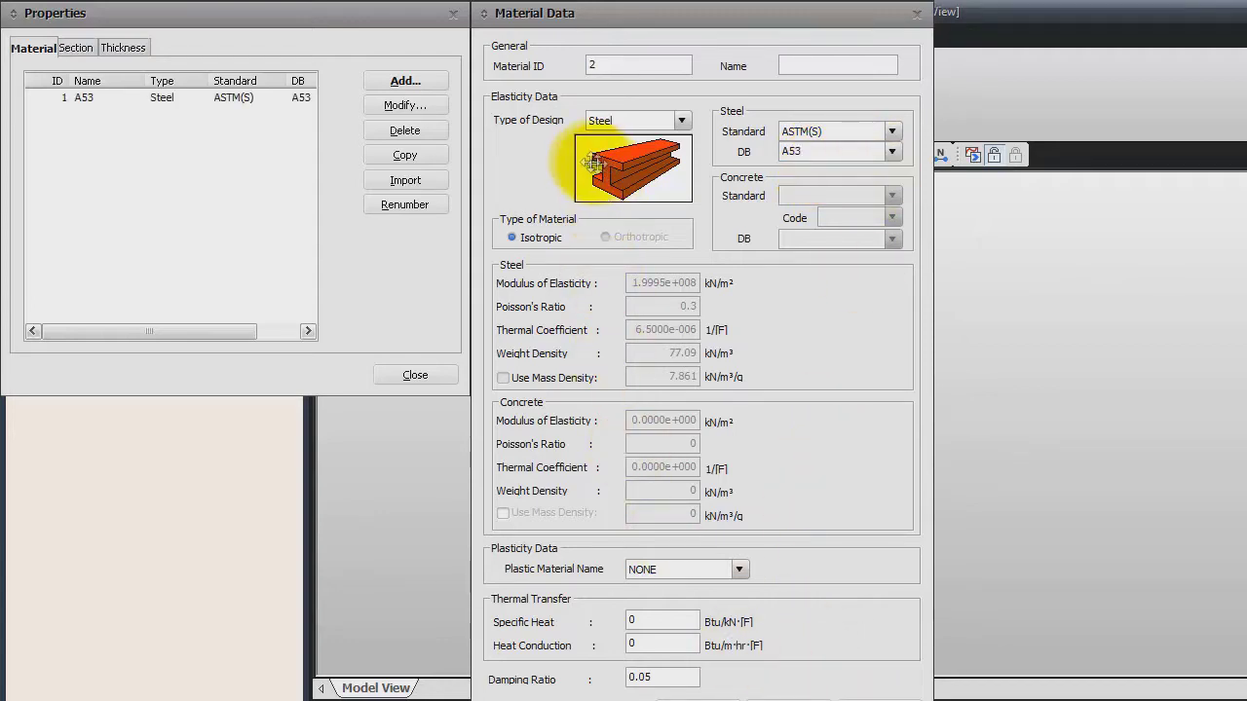
# Step: Add material 2 as steel A36 from the ASTM(S) standard
pyautogui.click(891, 152)
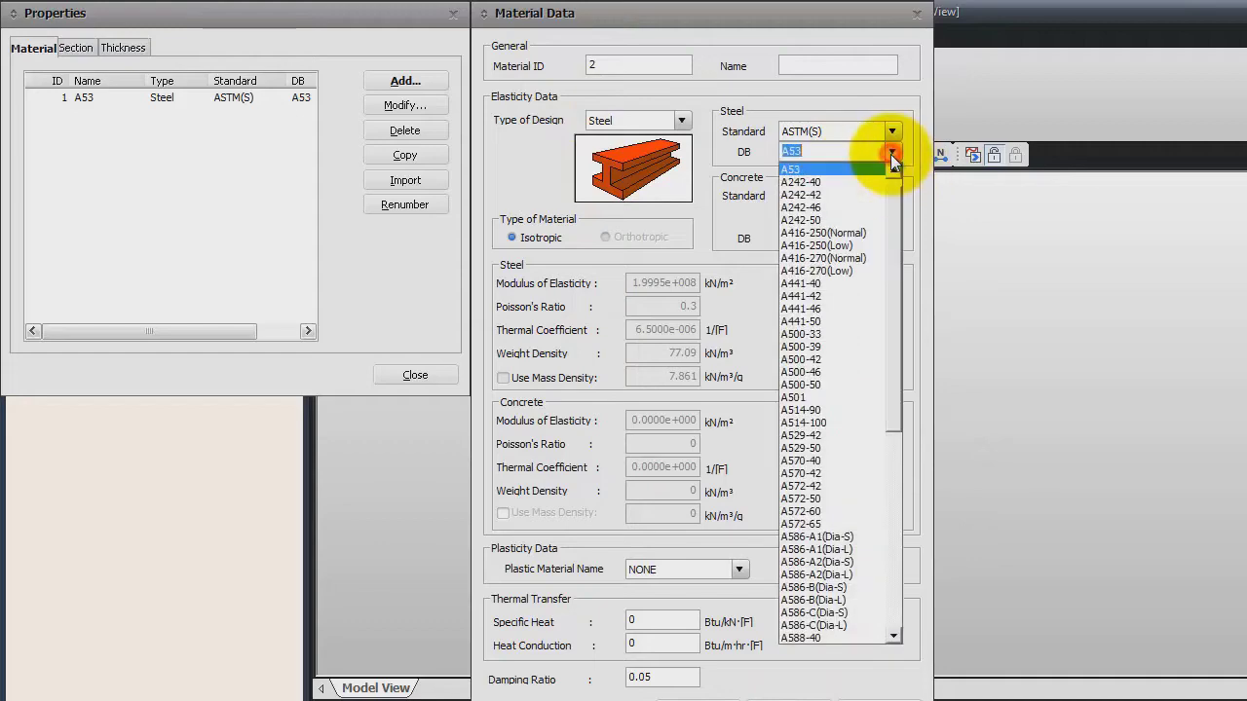
pyautogui.scroll(1, 890, 292)
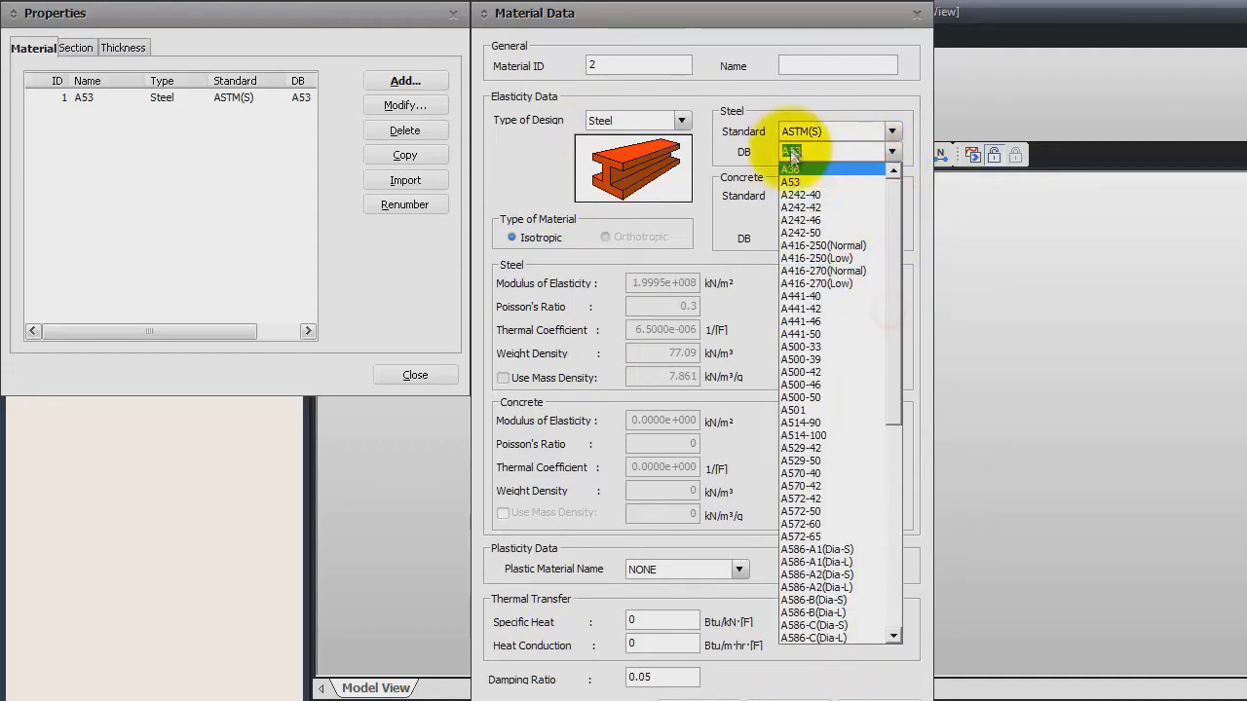
pyautogui.click(790, 170)
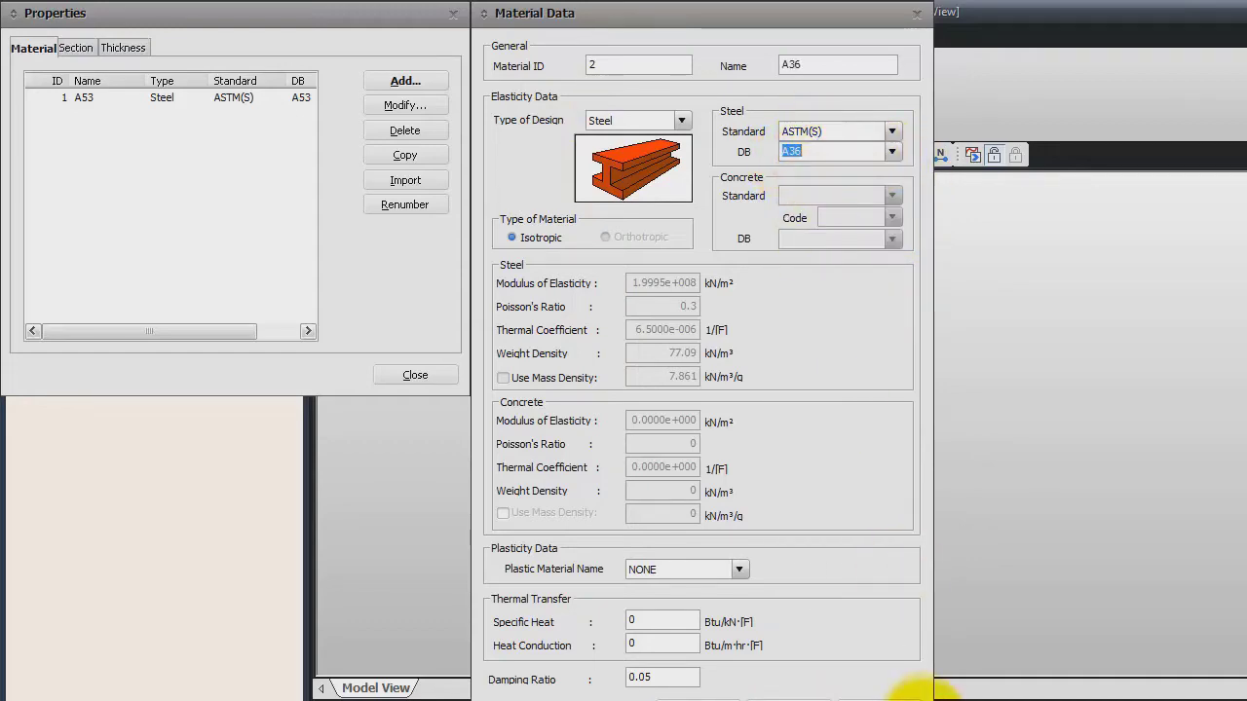
pyautogui.click(902, 693)
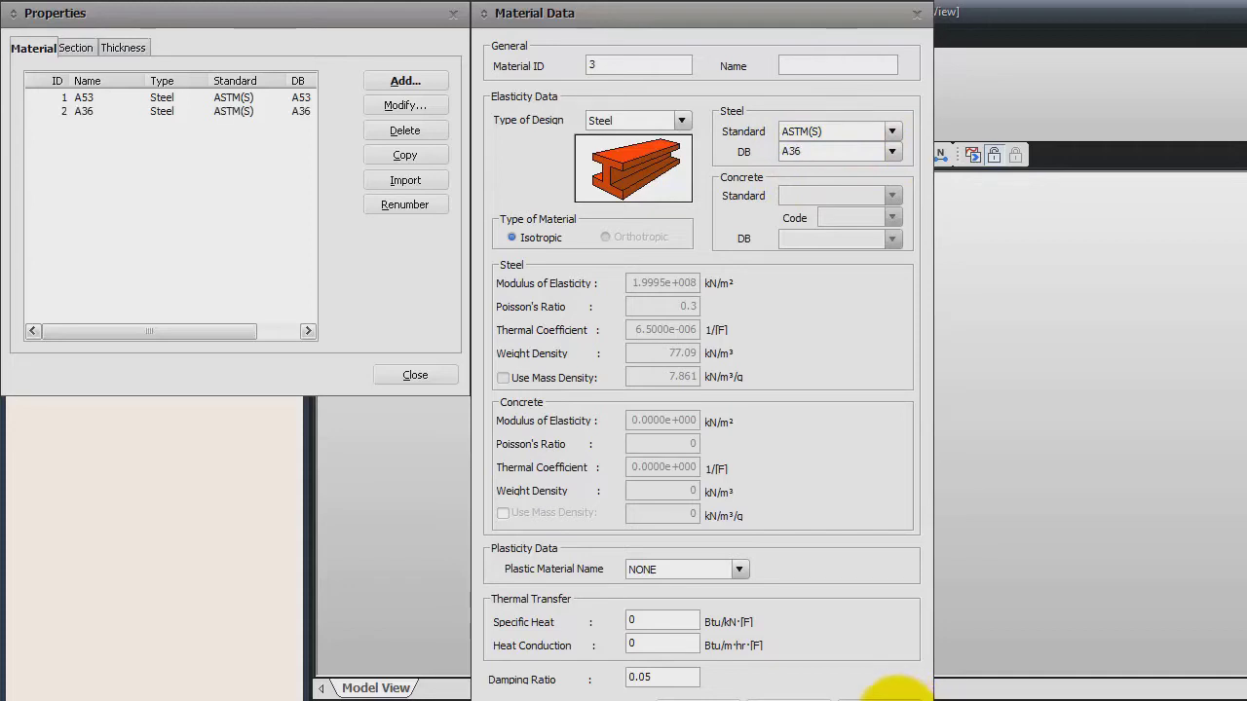
# Step: Add material 3 as concrete Grade C6000 from the ASTM(RC) standard and finish the material definitions
pyautogui.click(679, 120)
pyautogui.click(659, 151)
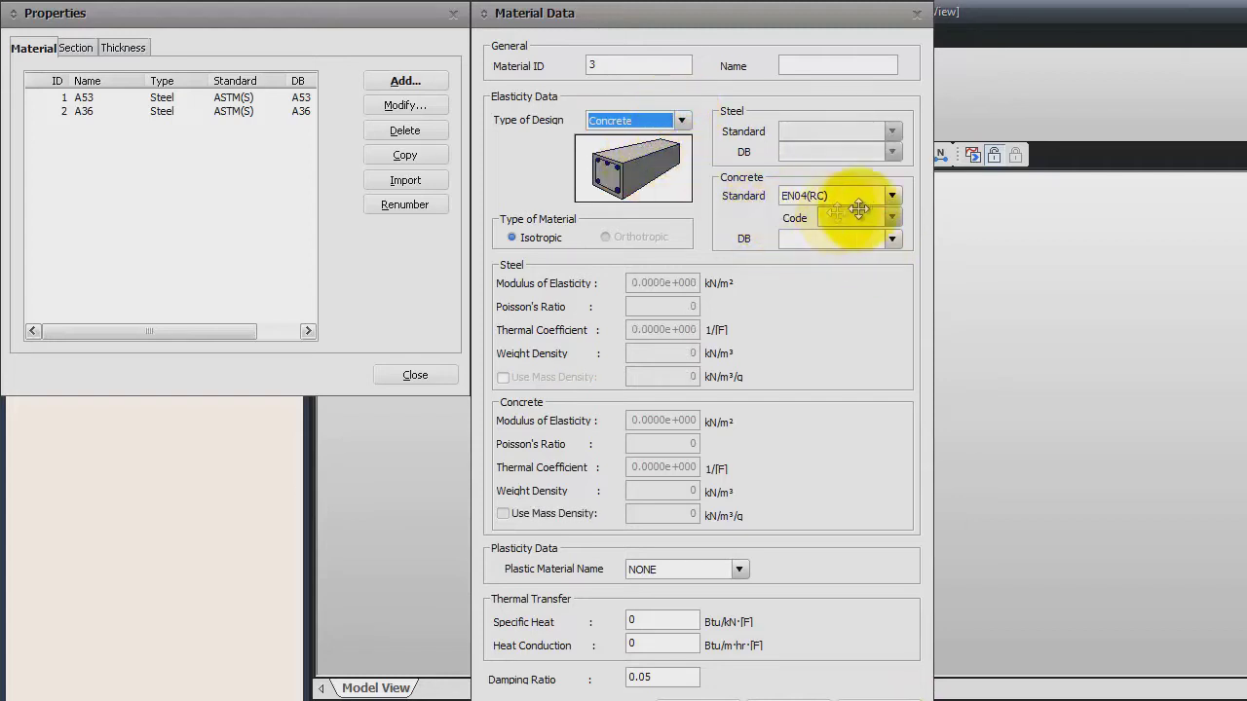
pyautogui.click(891, 195)
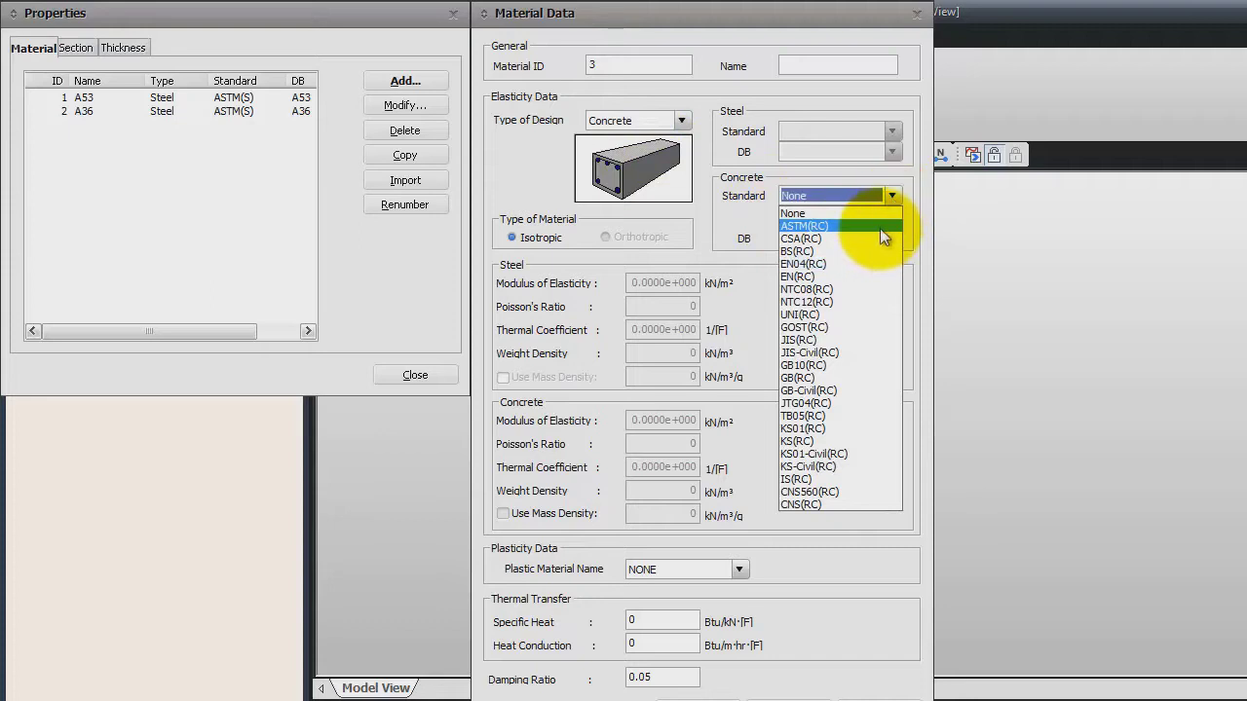
pyautogui.click(879, 225)
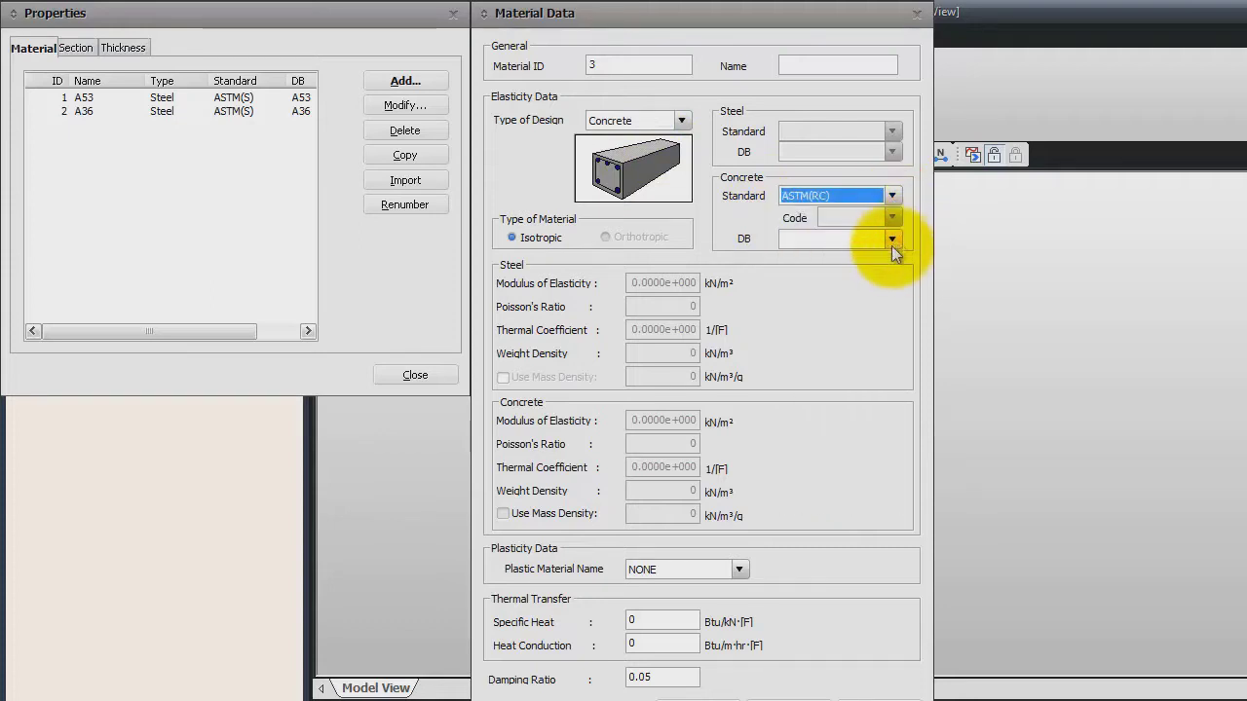
pyautogui.click(891, 238)
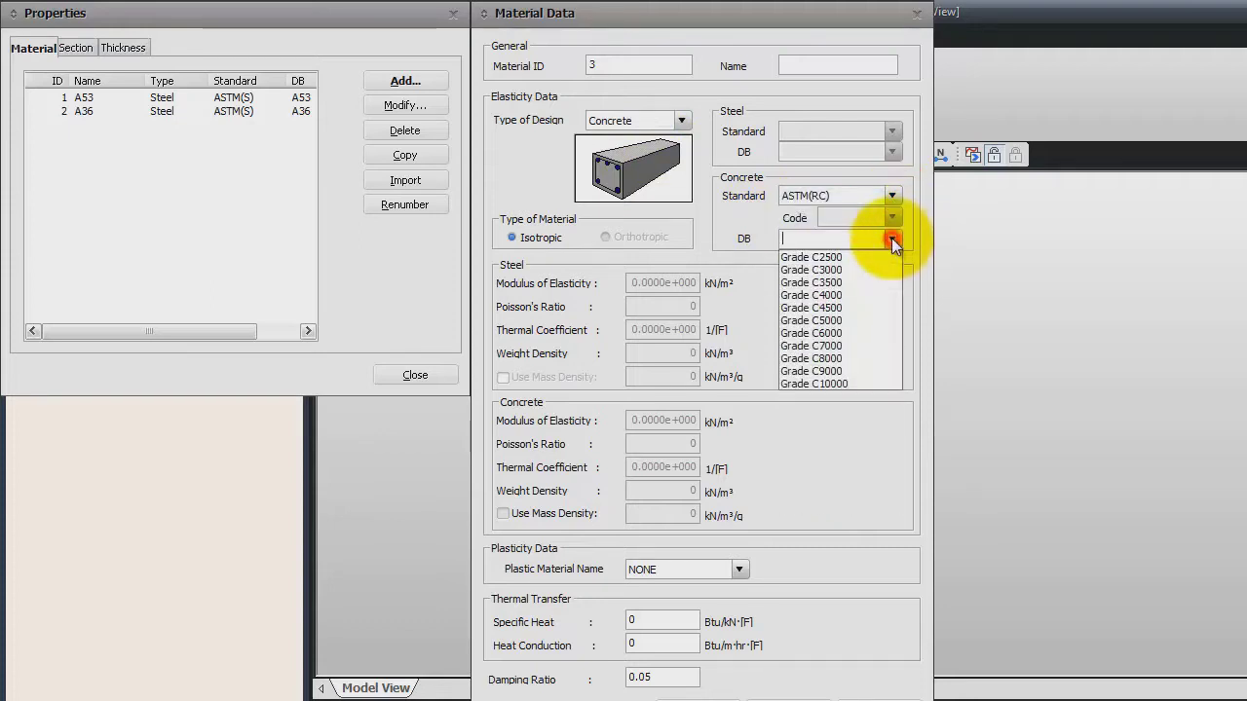
pyautogui.click(870, 334)
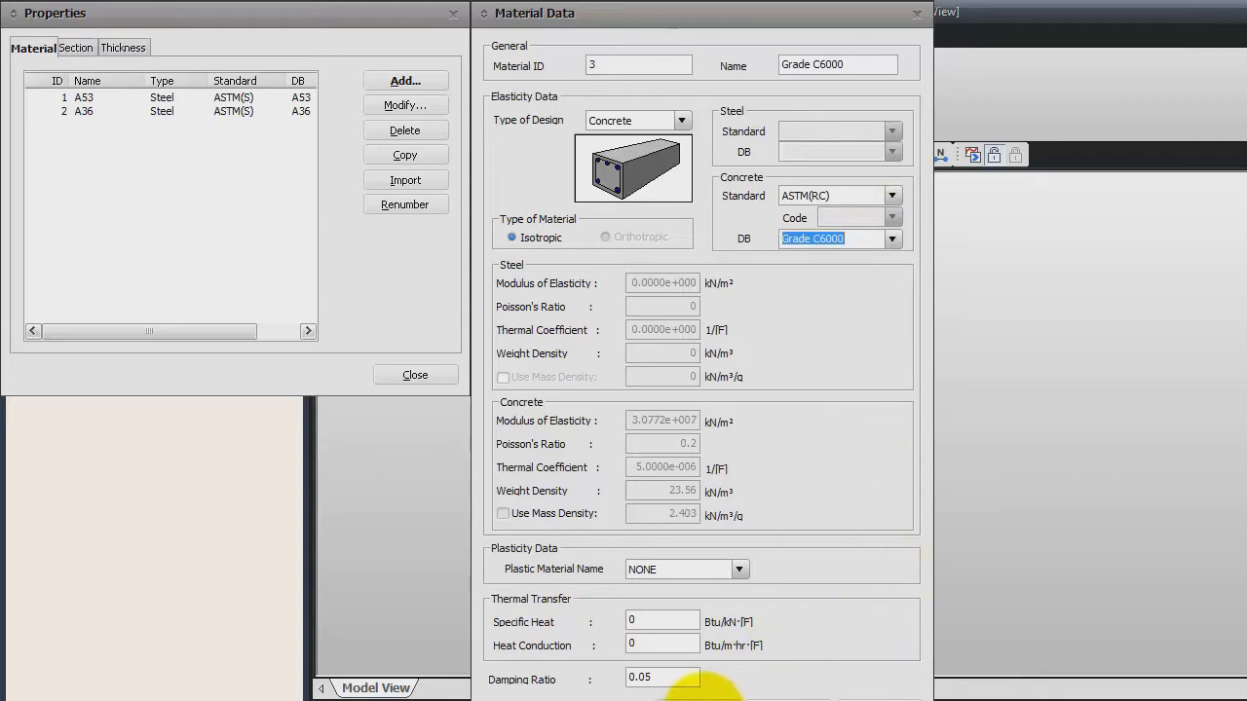
pyautogui.click(703, 692)
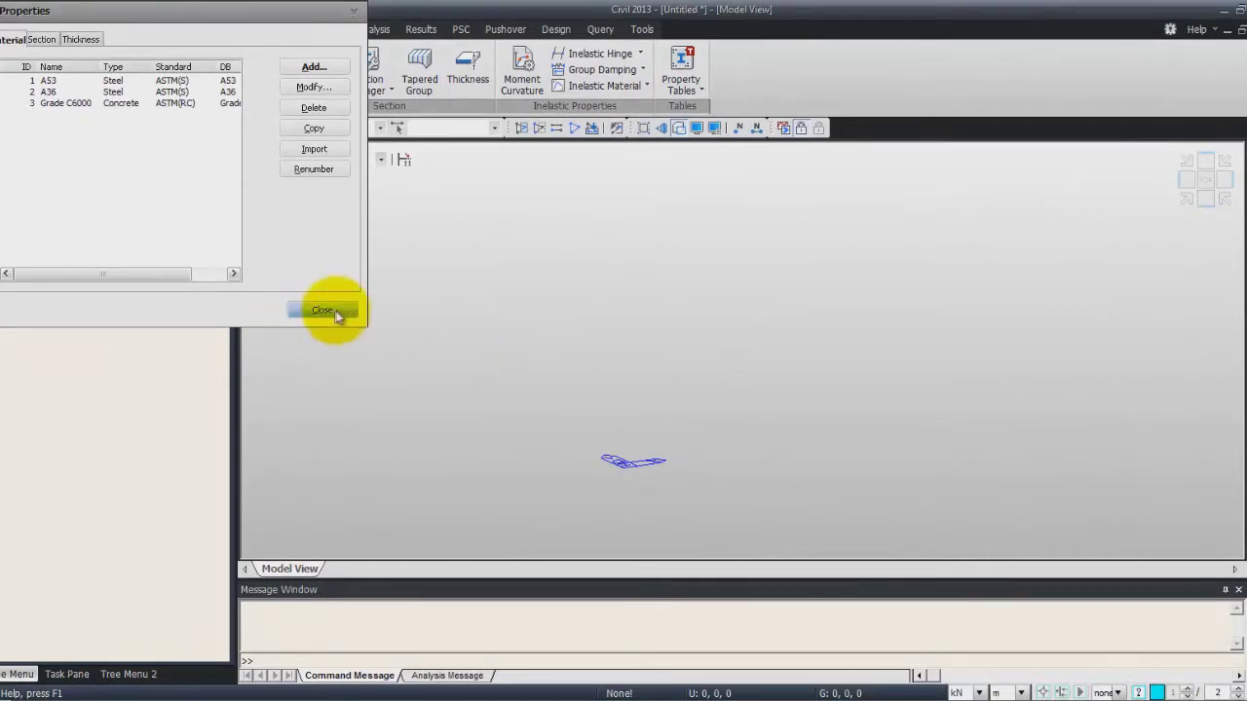
# Step: Start a new composite section with ID 1 and name it Sect 1
pyautogui.click(43, 40)
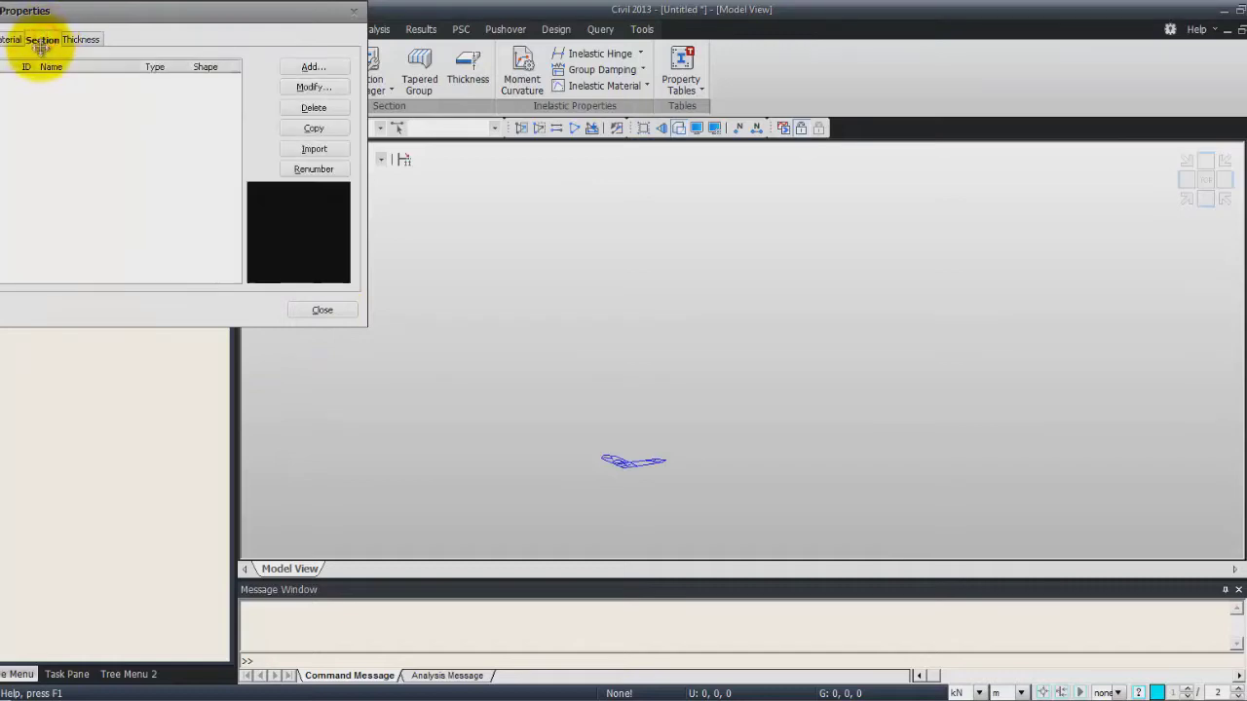
pyautogui.click(314, 69)
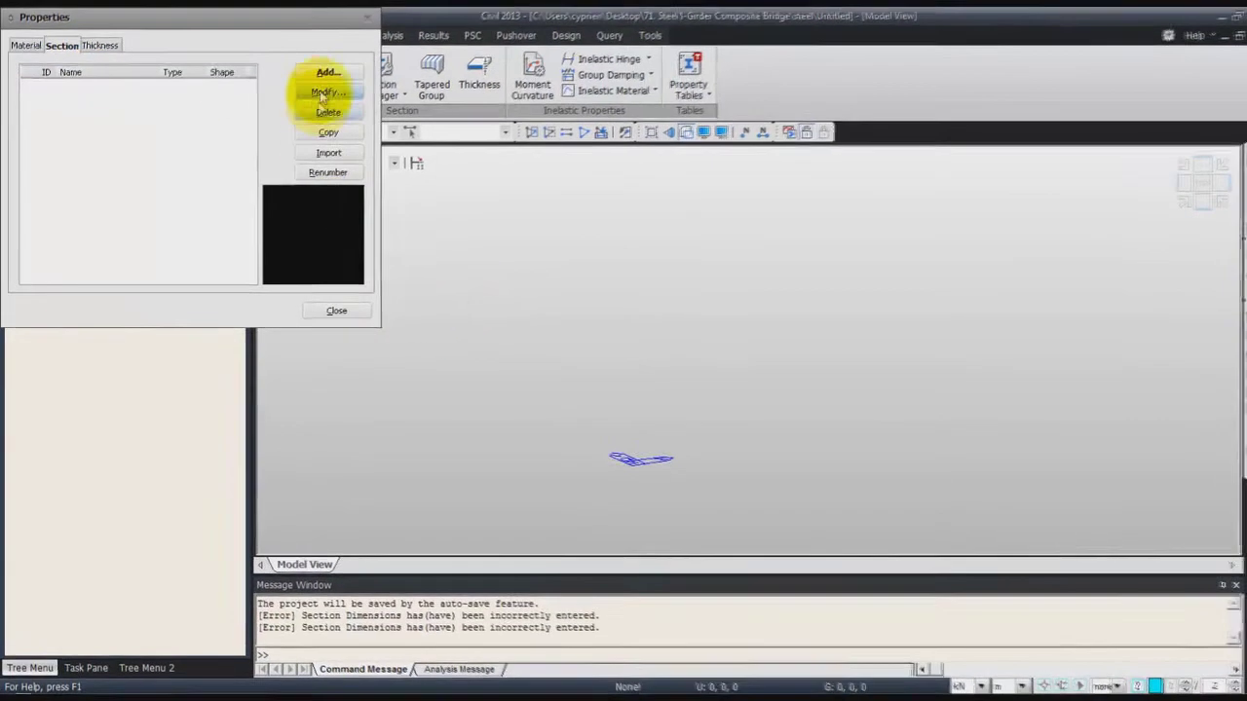
pyautogui.click(324, 76)
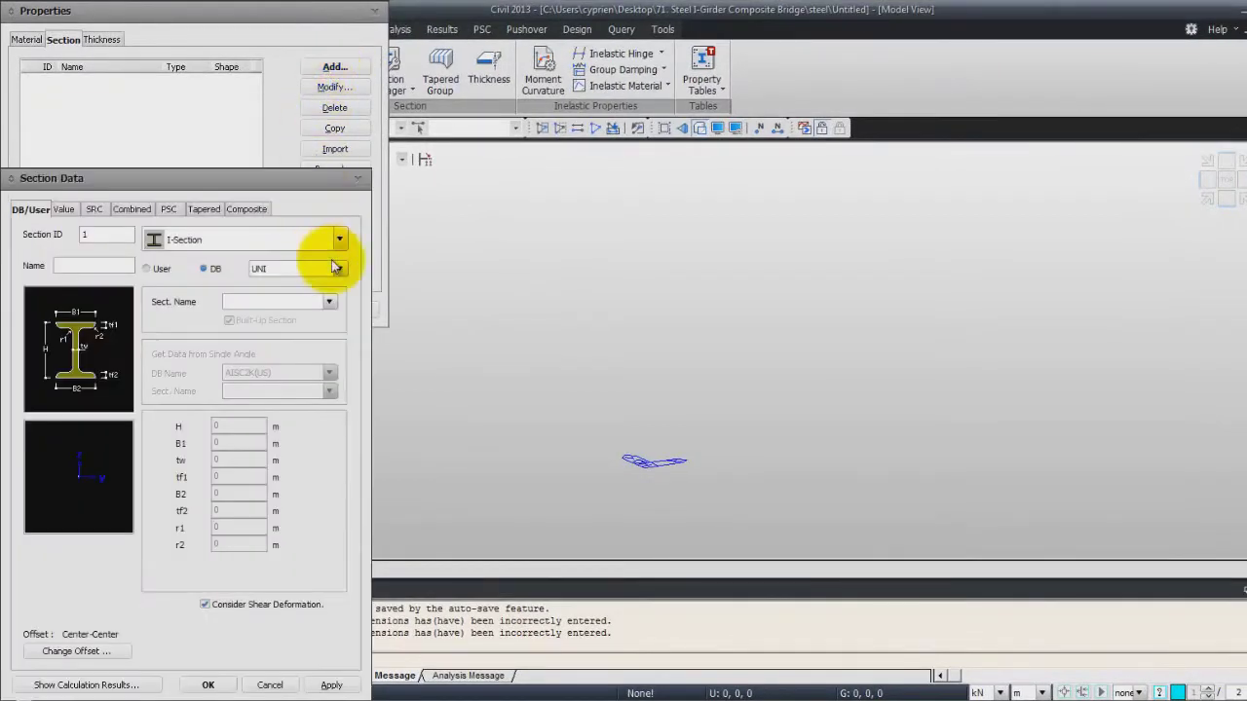
pyautogui.moveTo(308, 178); pyautogui.dragTo(596, 120)
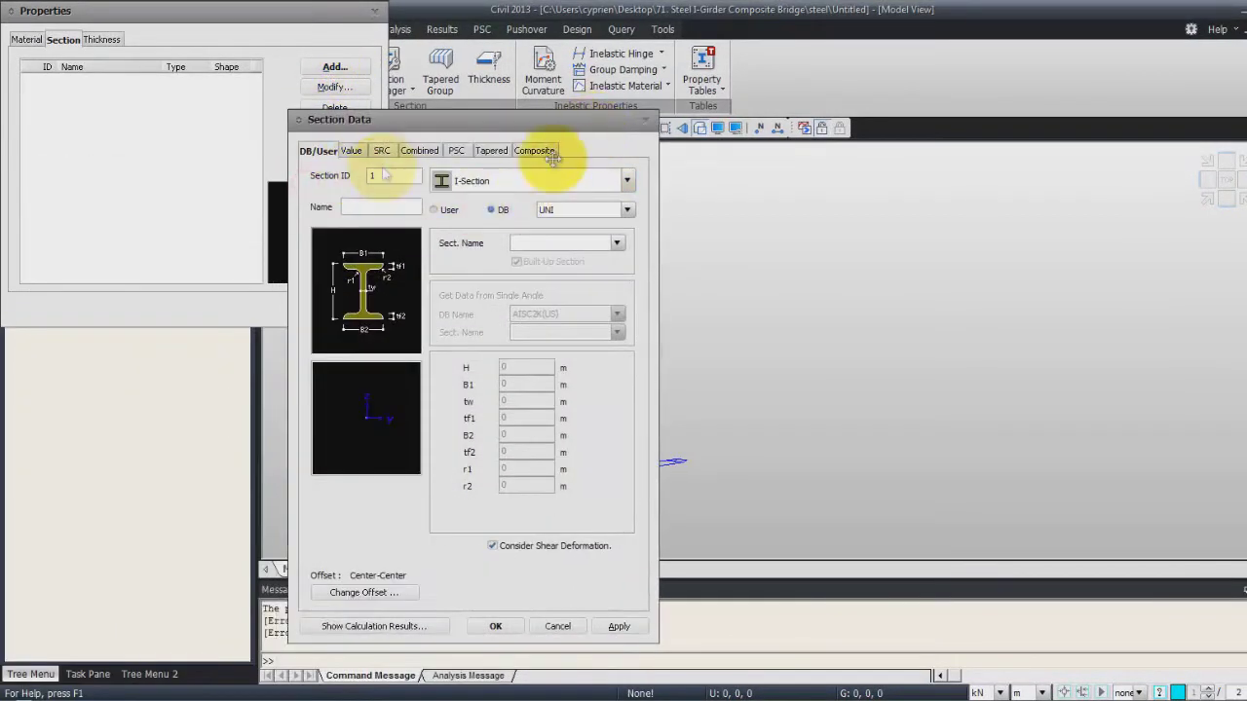
pyautogui.click(538, 153)
pyautogui.click(502, 181)
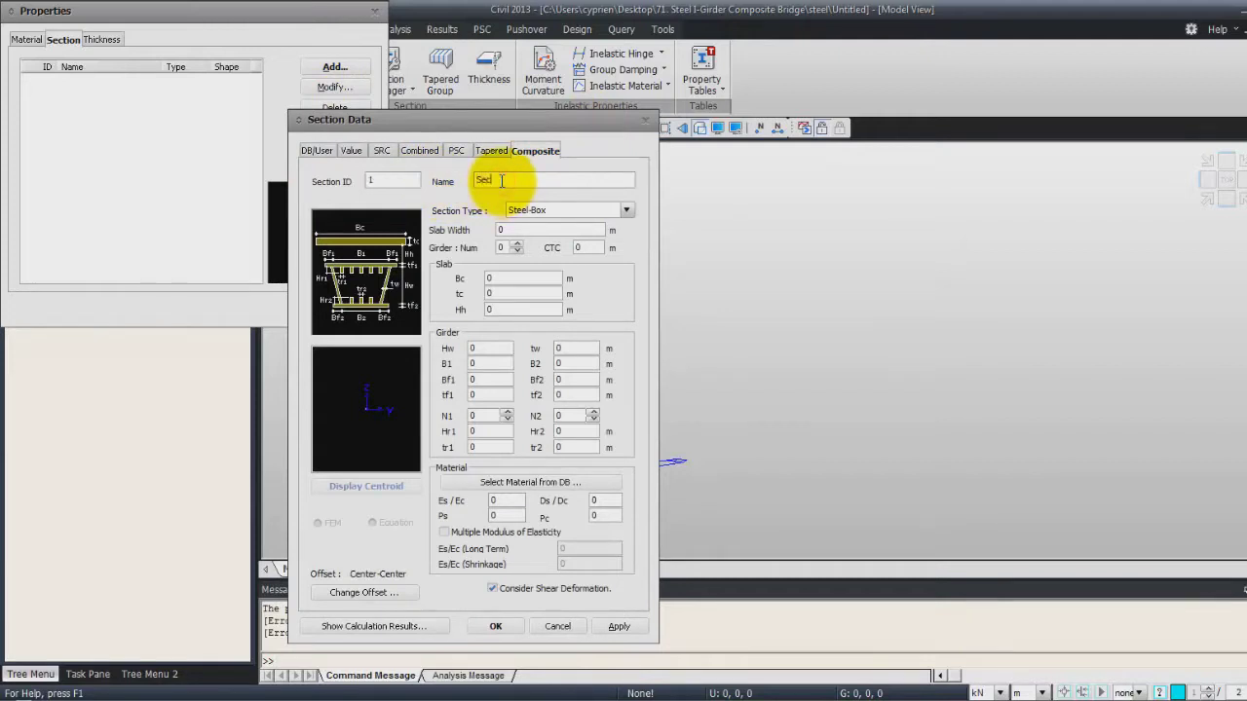
# Step: Choose Steel-I with slab width 12.14, Num 2, CTC 6.15, Bc 6.07, tc 0.25, Hh 0.028, Hw 3.2, tw 0.02, B1 0.8, B2 0.9, tf1 0.032, tf2 0.034
pyautogui.click(623, 209)
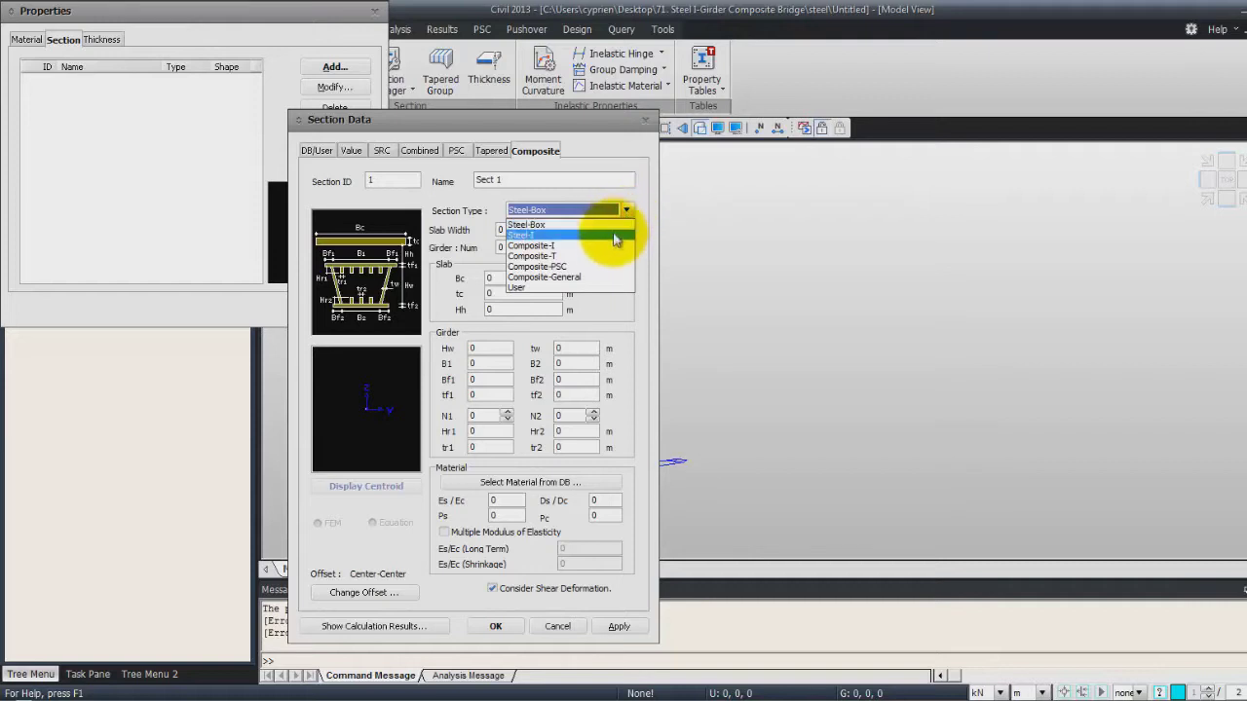
pyautogui.click(618, 235)
pyautogui.doubleClick(536, 230)
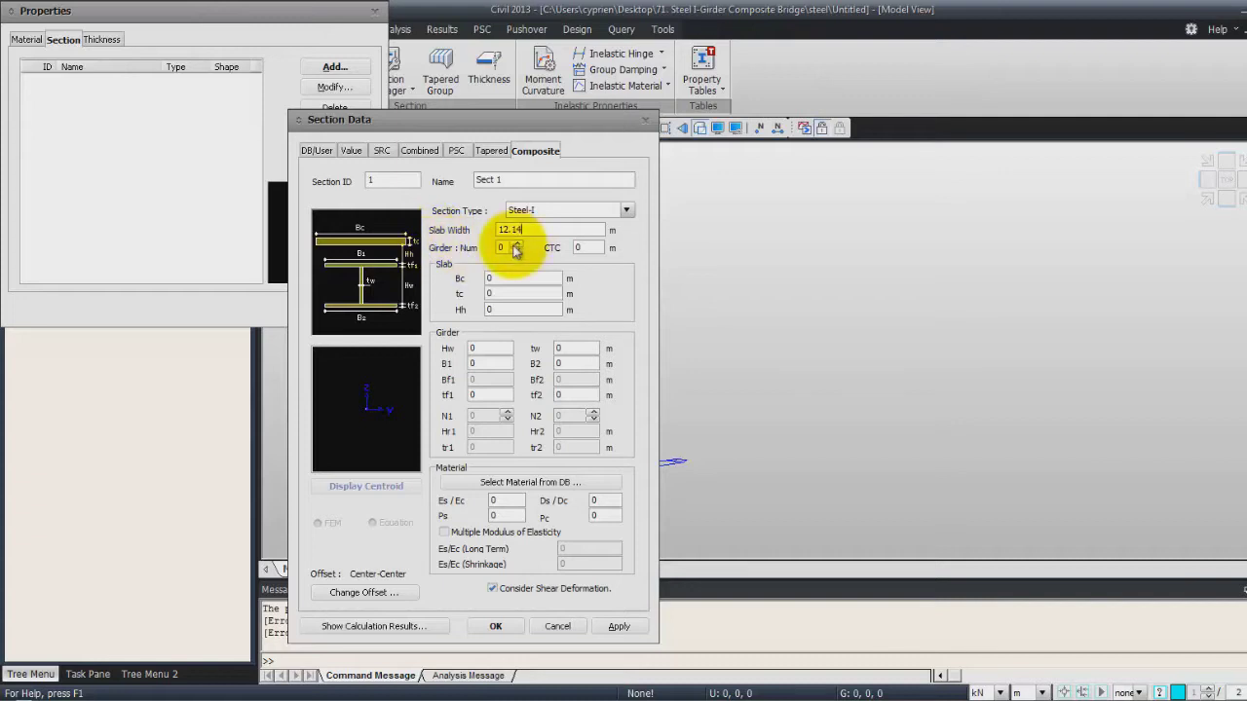
pyautogui.doubleClick(585, 247)
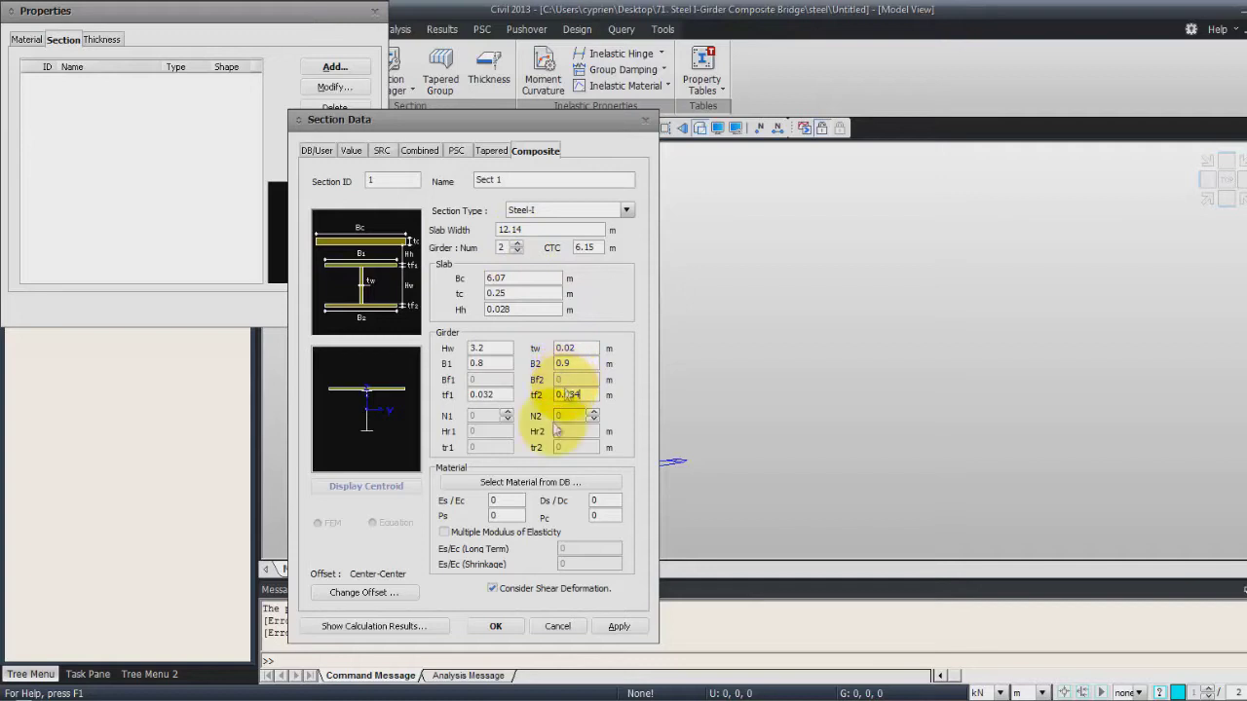
# Step: Assign ASTM(RC) Grade C6000 concrete and ASTM(S) A53 steel to Sect 1, and set its Ds/Dc ratio to 0
pyautogui.click(511, 487)
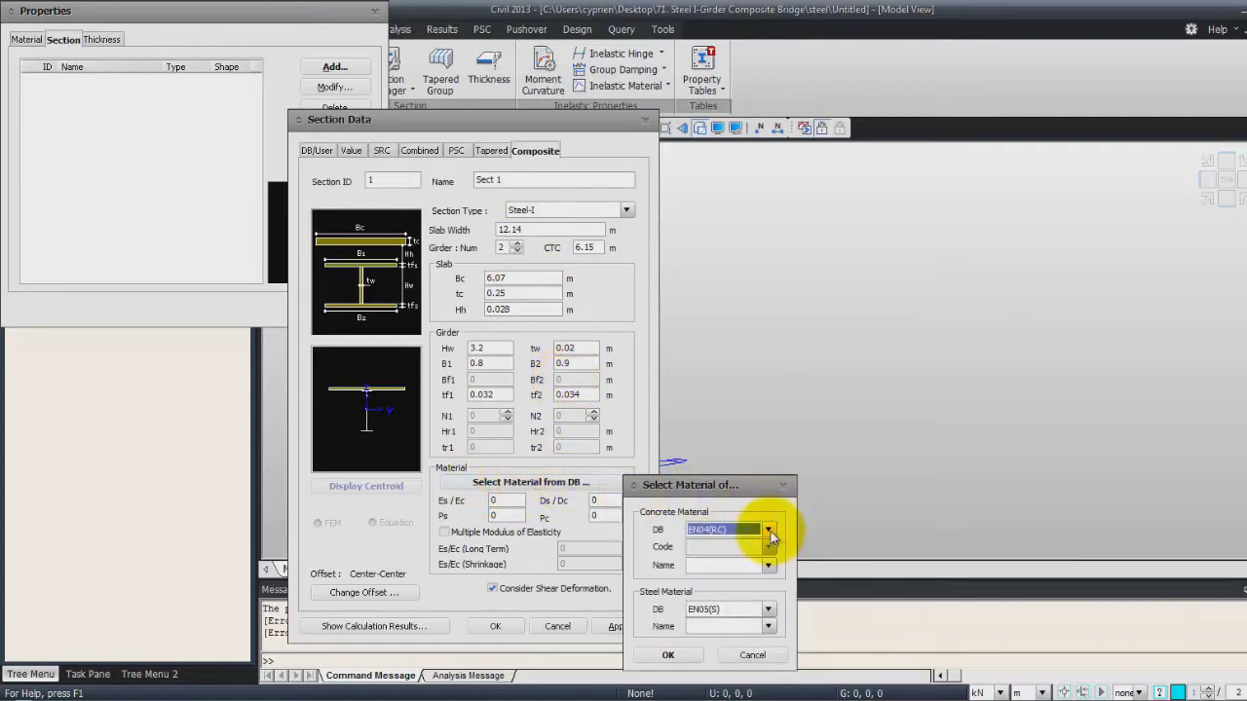
pyautogui.click(769, 529)
pyautogui.click(714, 318)
pyautogui.click(769, 567)
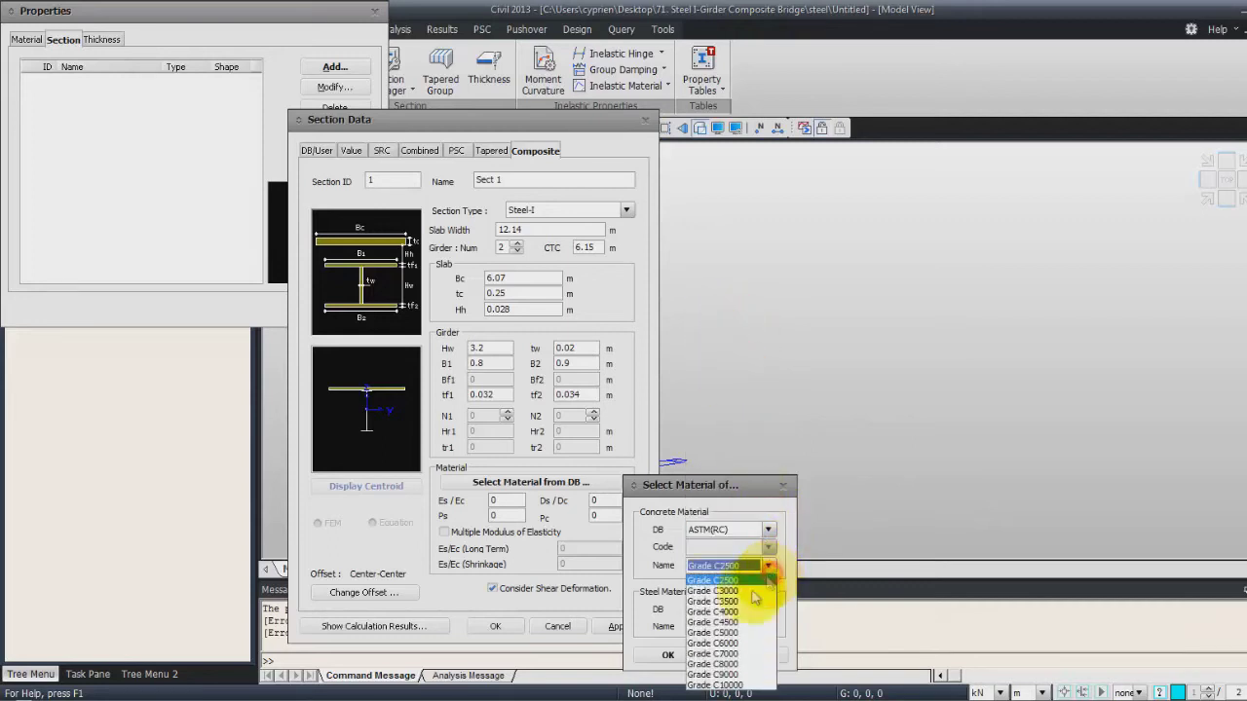
pyautogui.click(754, 639)
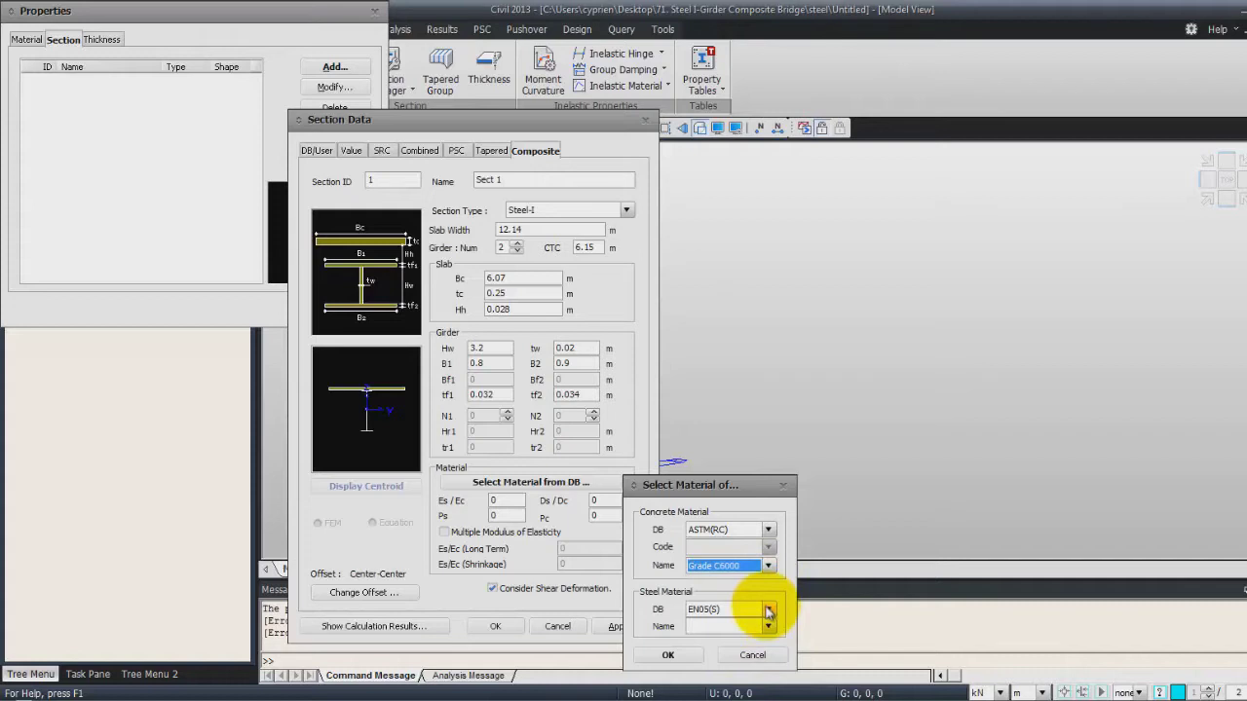
pyautogui.click(769, 609)
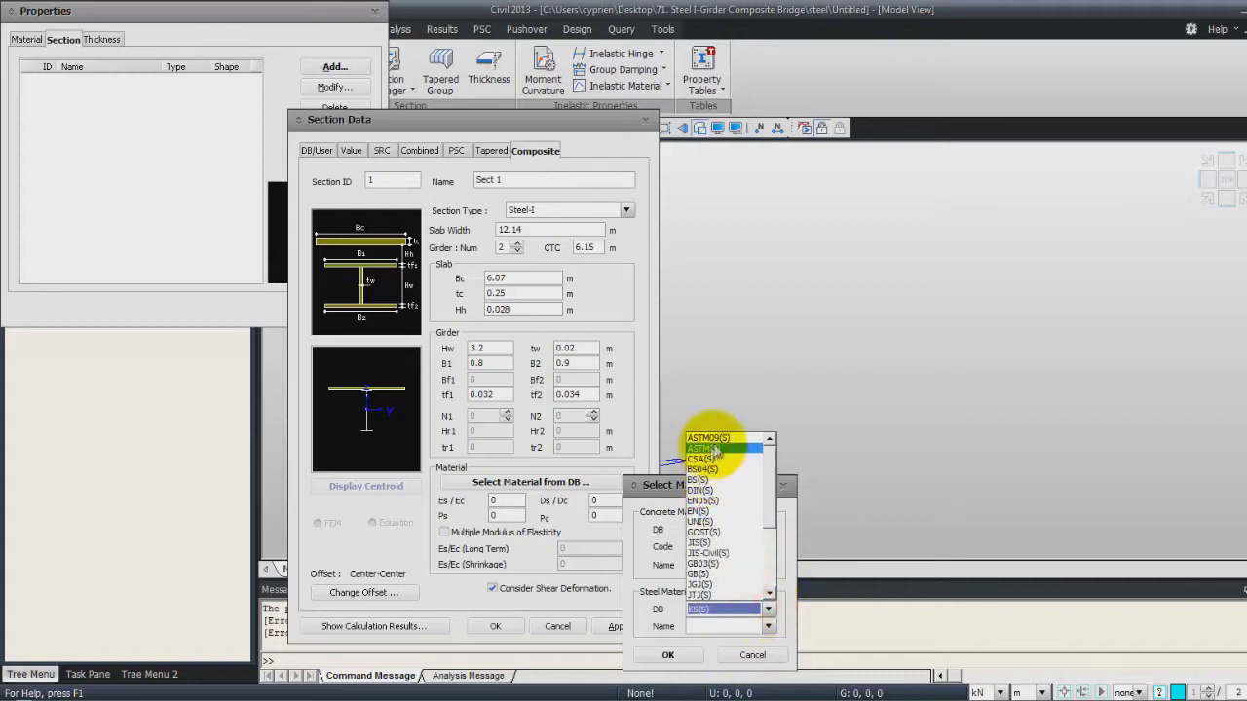
pyautogui.click(714, 447)
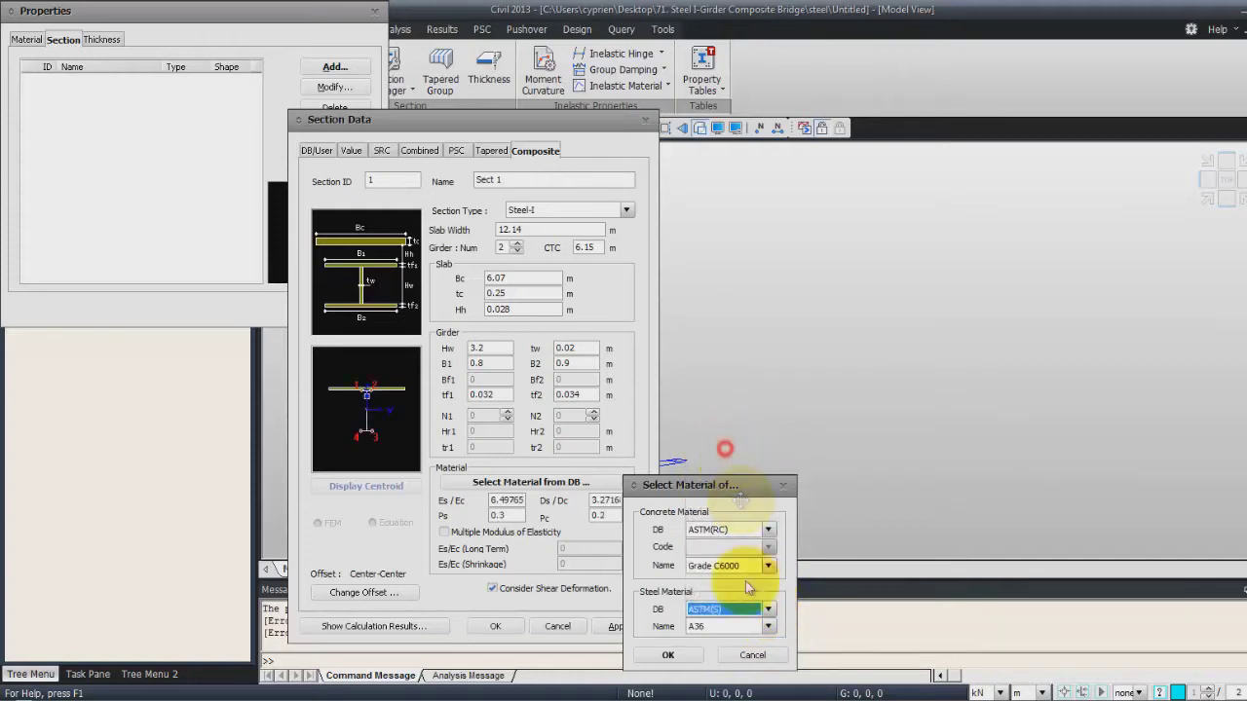
pyautogui.click(770, 627)
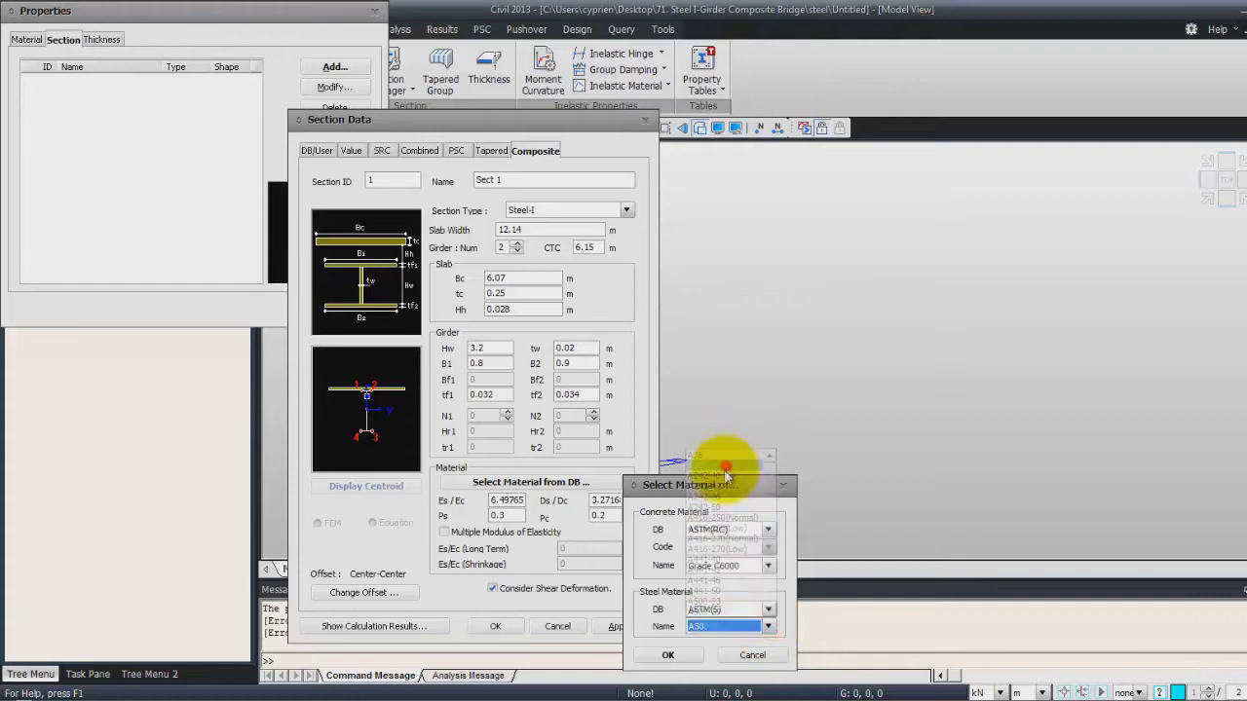
pyautogui.click(726, 466)
pyautogui.click(688, 662)
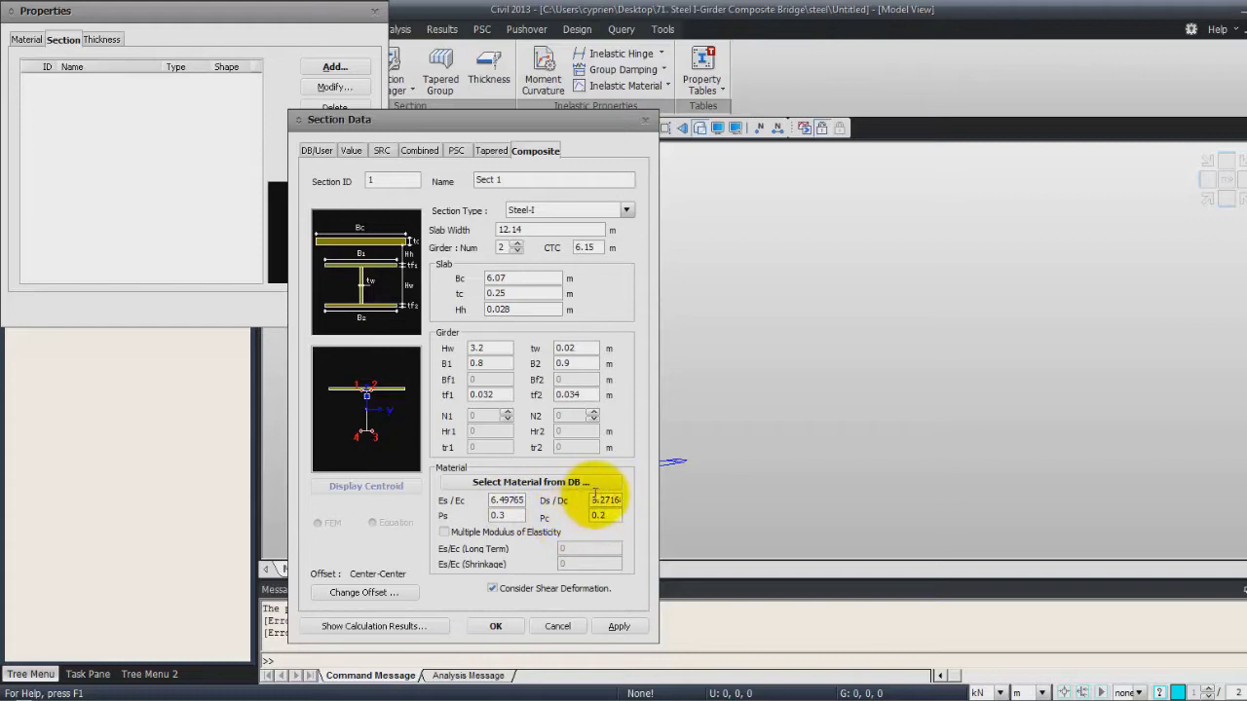
pyautogui.moveTo(592, 497); pyautogui.dragTo(676, 496)
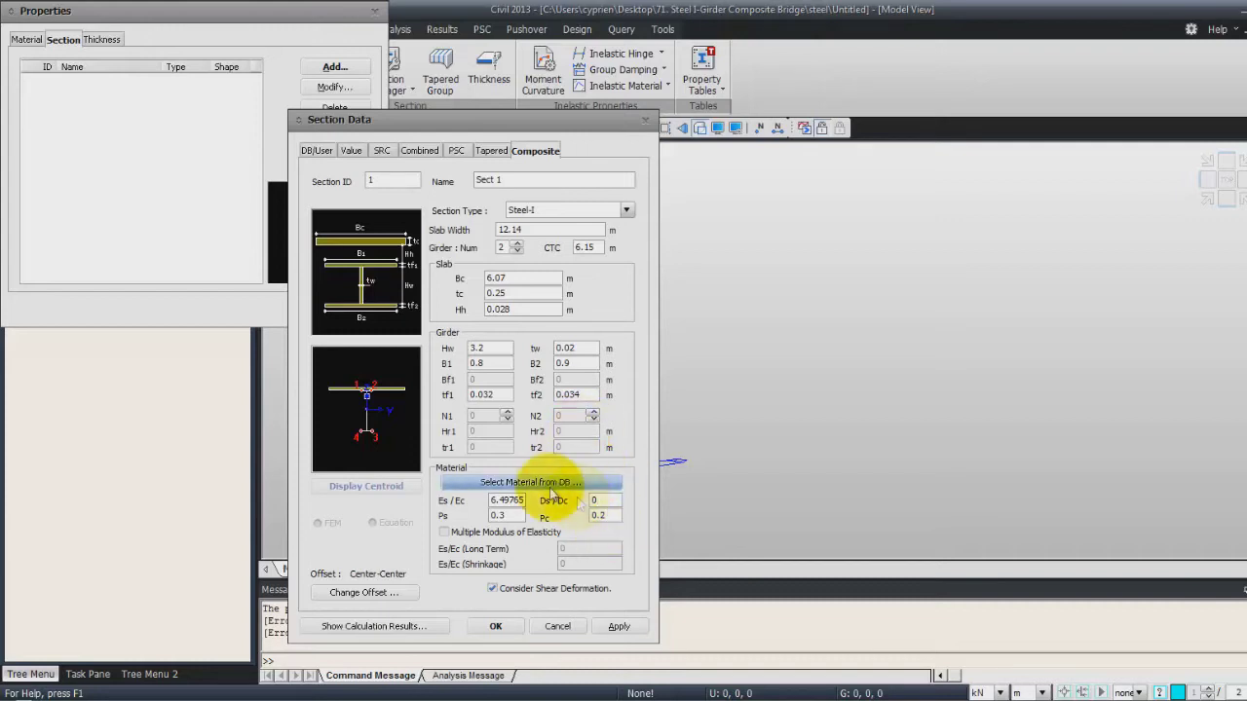
# Step: Save Sect 1 and make two copies of it in the section list
pyautogui.click(498, 625)
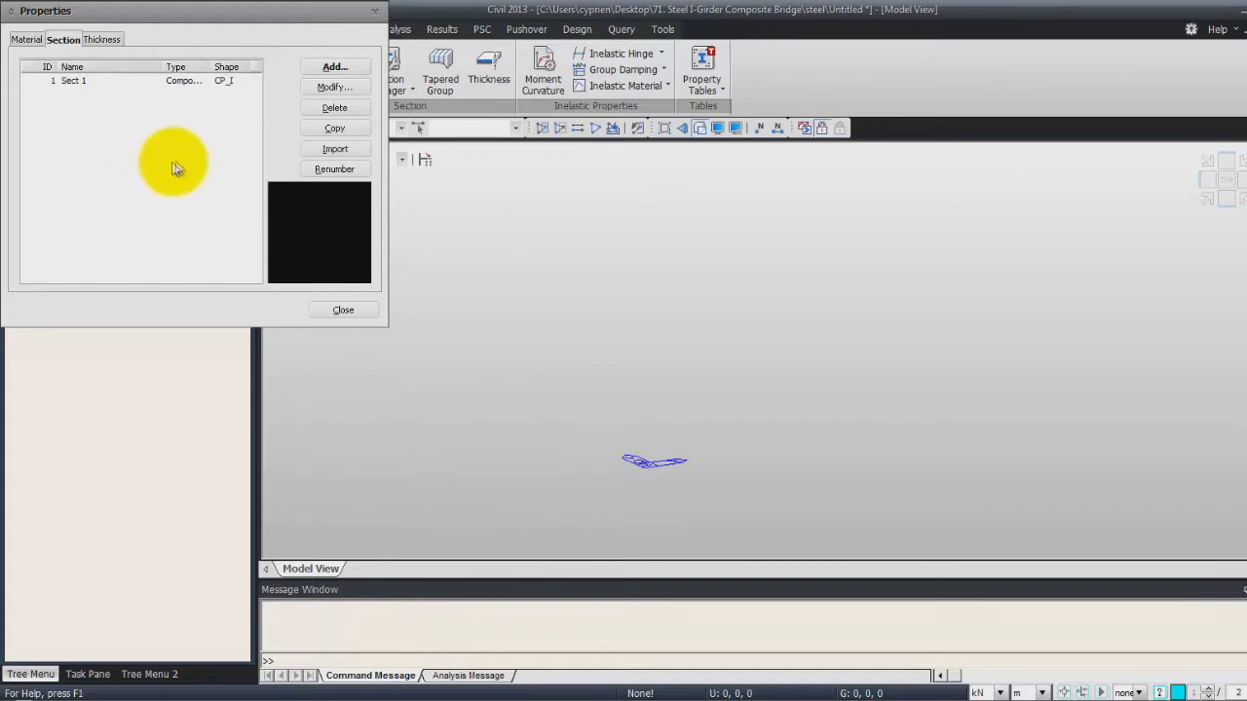
pyautogui.click(85, 81)
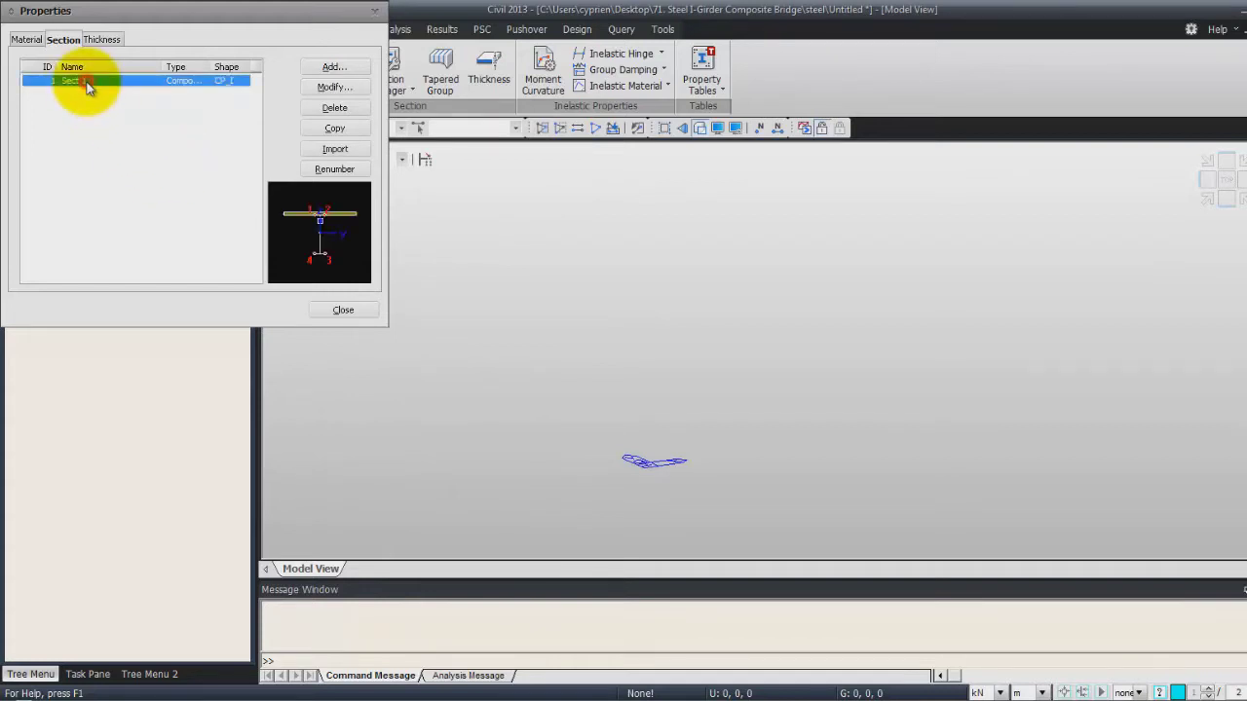
pyautogui.click(353, 132)
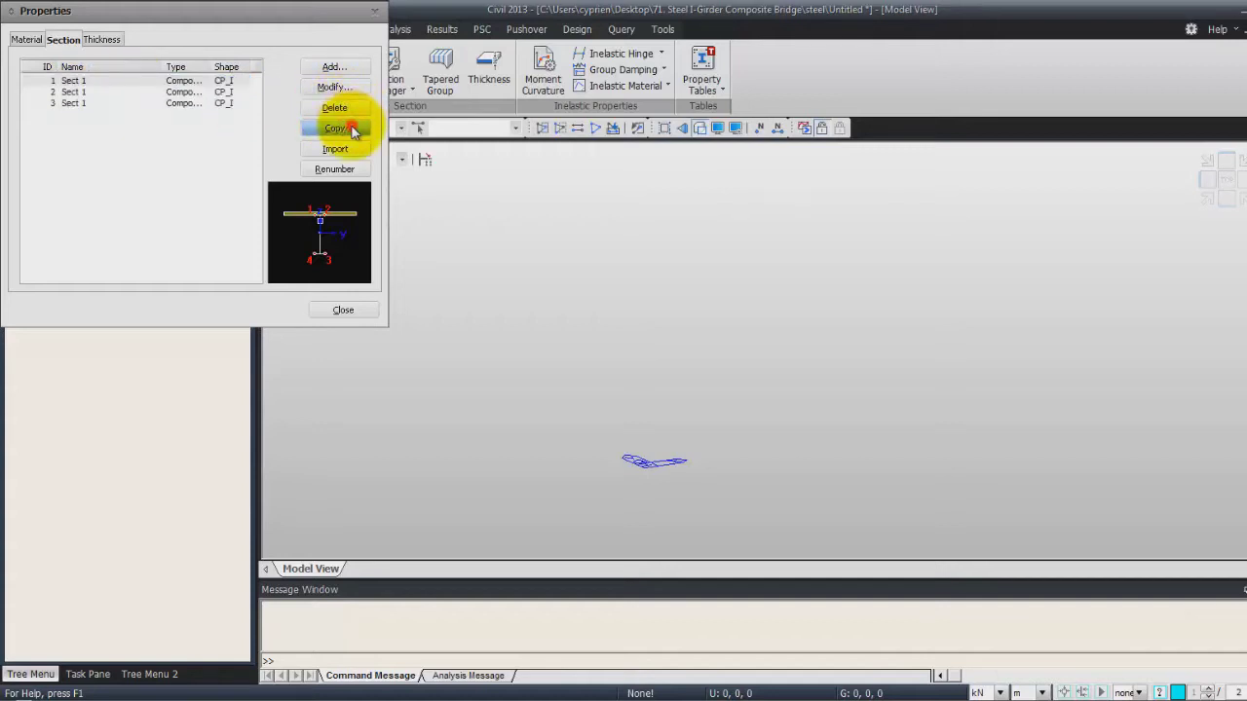
# Step: Rename the section with ID 2 as Sect 2
pyautogui.click(83, 91)
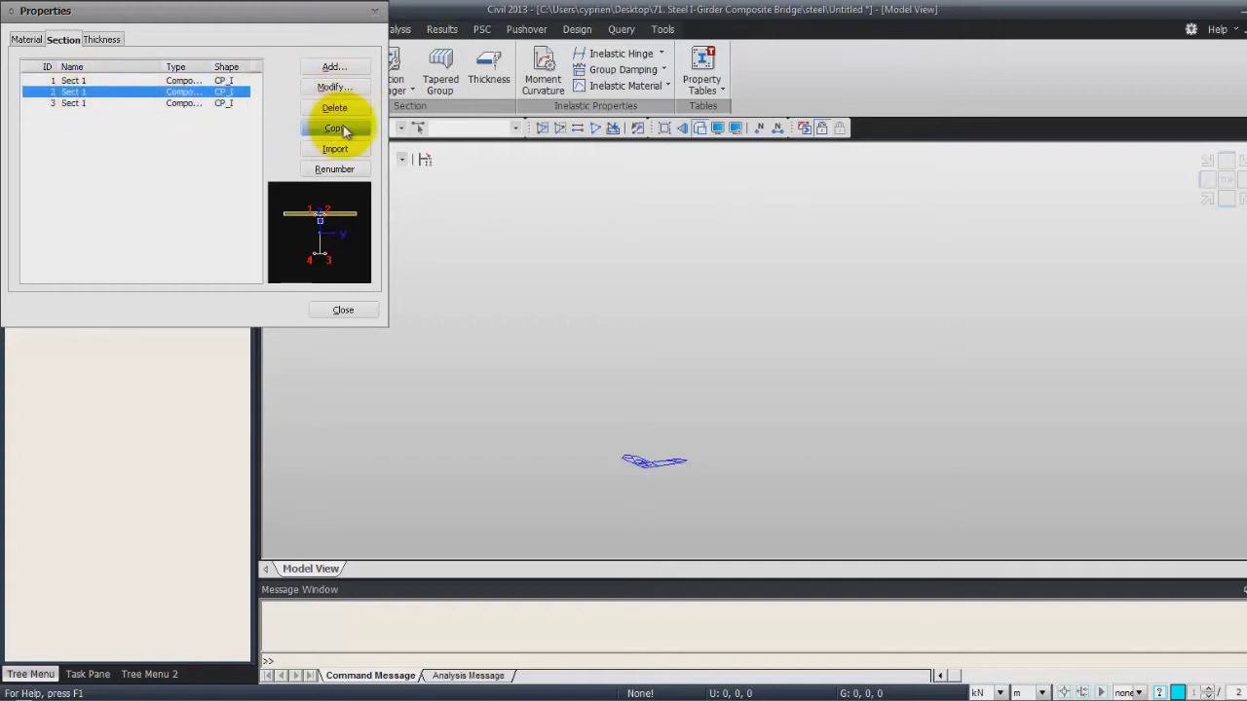
pyautogui.click(334, 87)
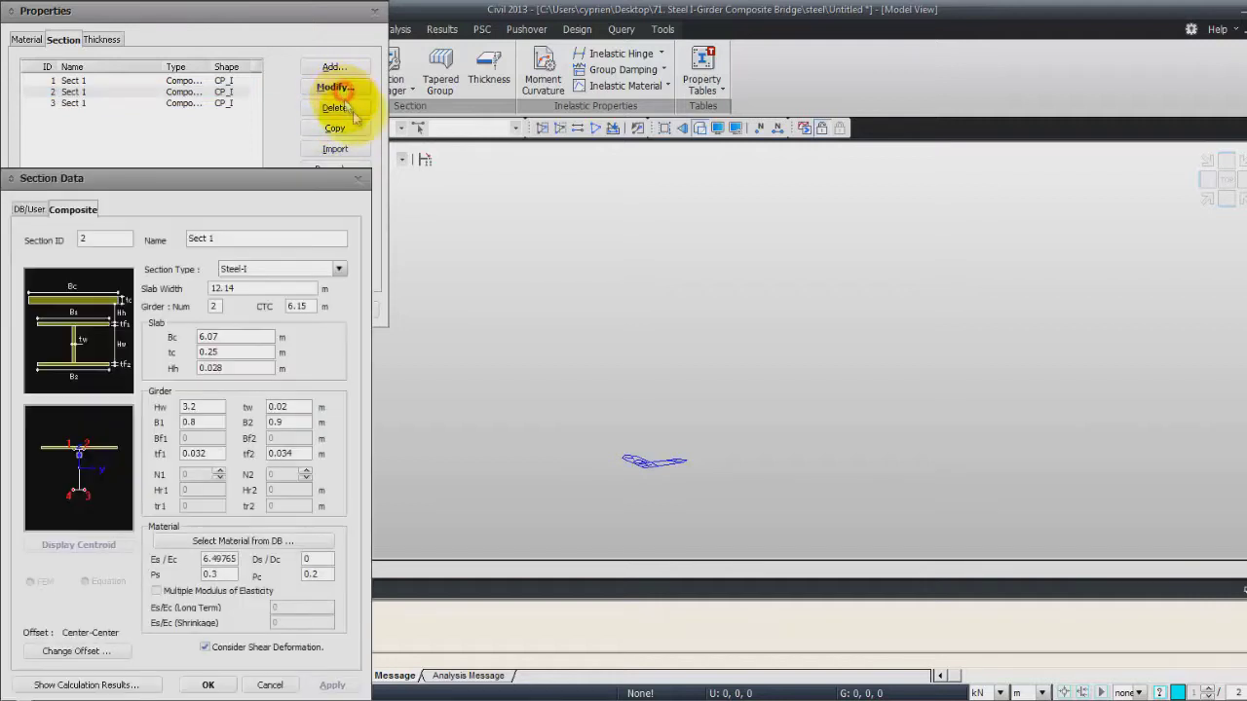
pyautogui.moveTo(234, 238); pyautogui.dragTo(206, 239)
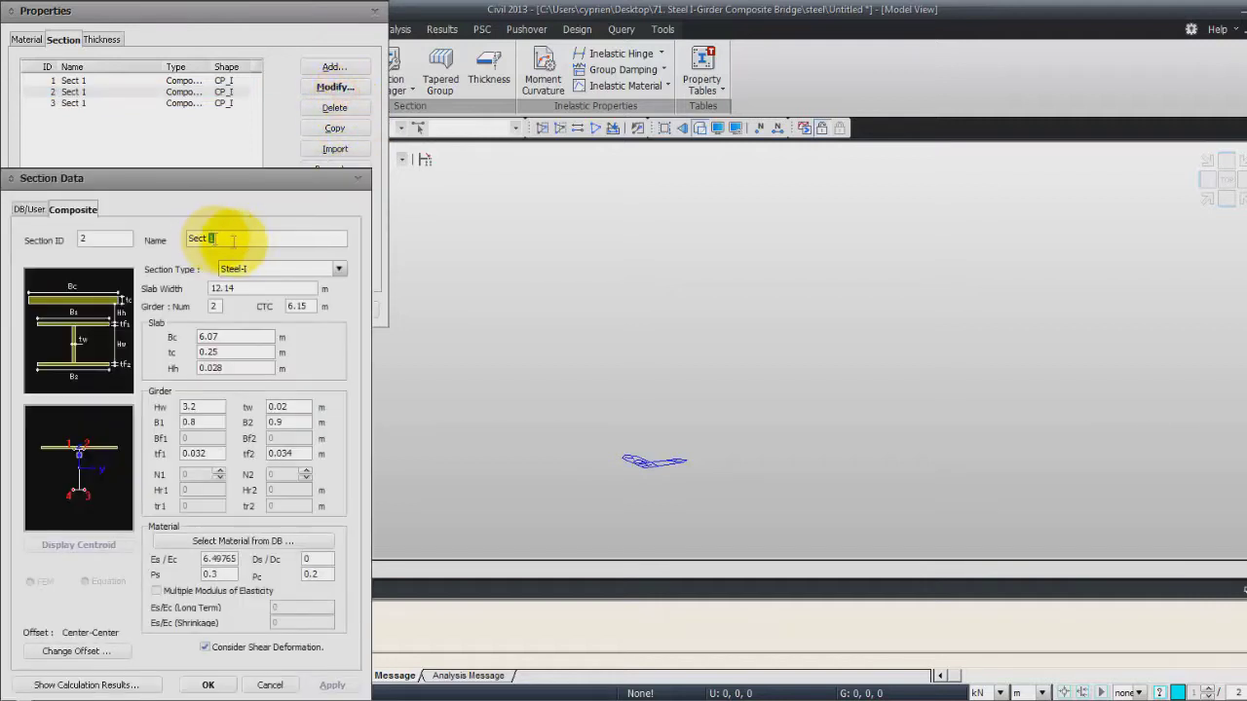
pyautogui.write('2')
pyautogui.click(208, 685)
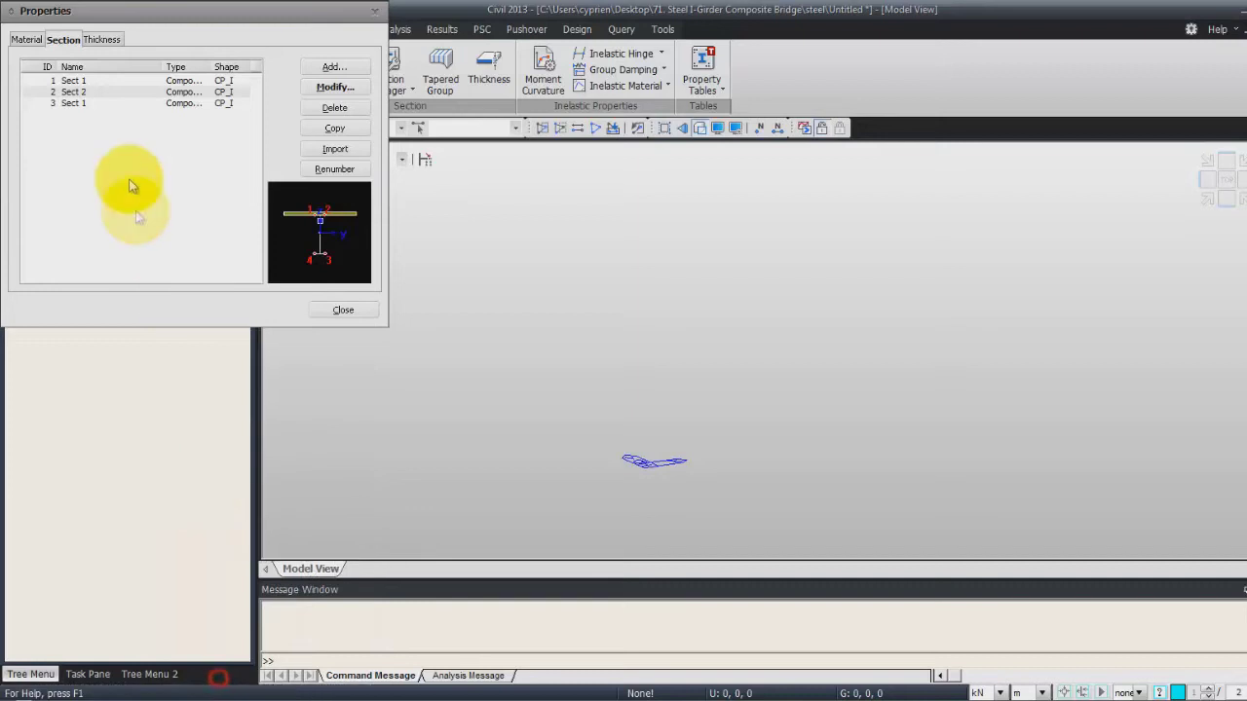
# Step: Rename the section with ID 3 as Sect 3
pyautogui.click(98, 102)
pyautogui.click(334, 86)
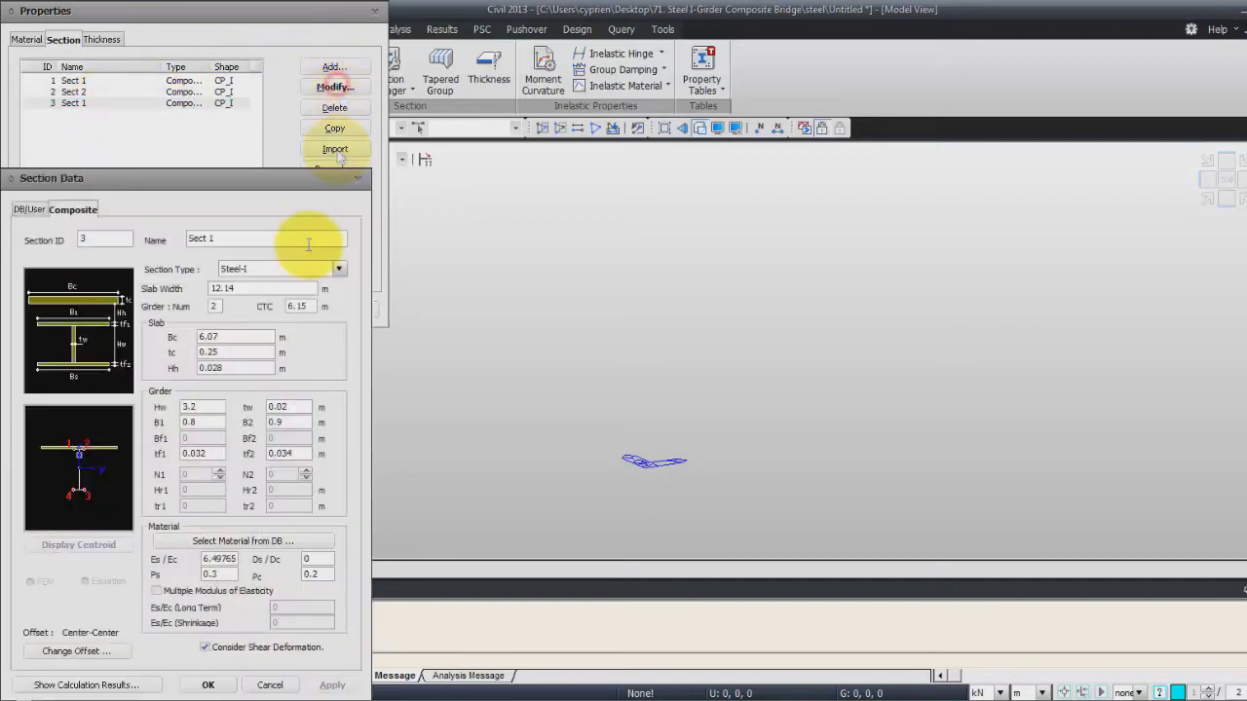
pyautogui.moveTo(236, 238); pyautogui.dragTo(208, 239)
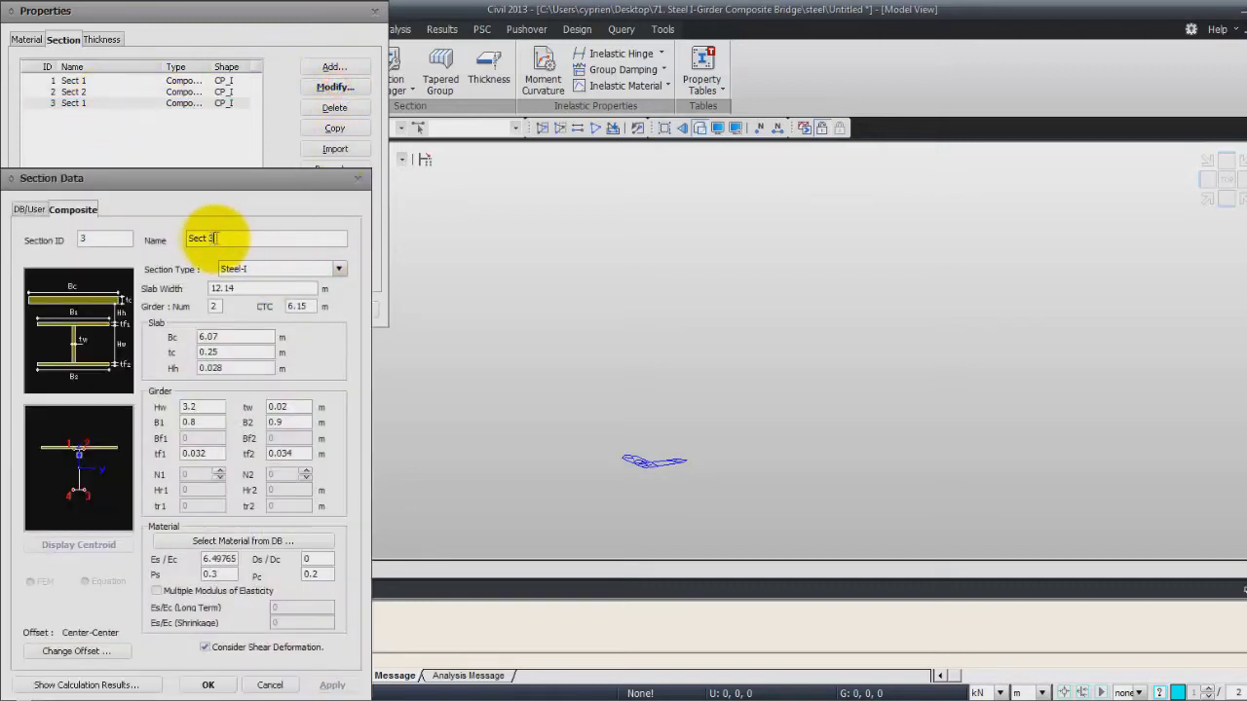
pyautogui.click(208, 685)
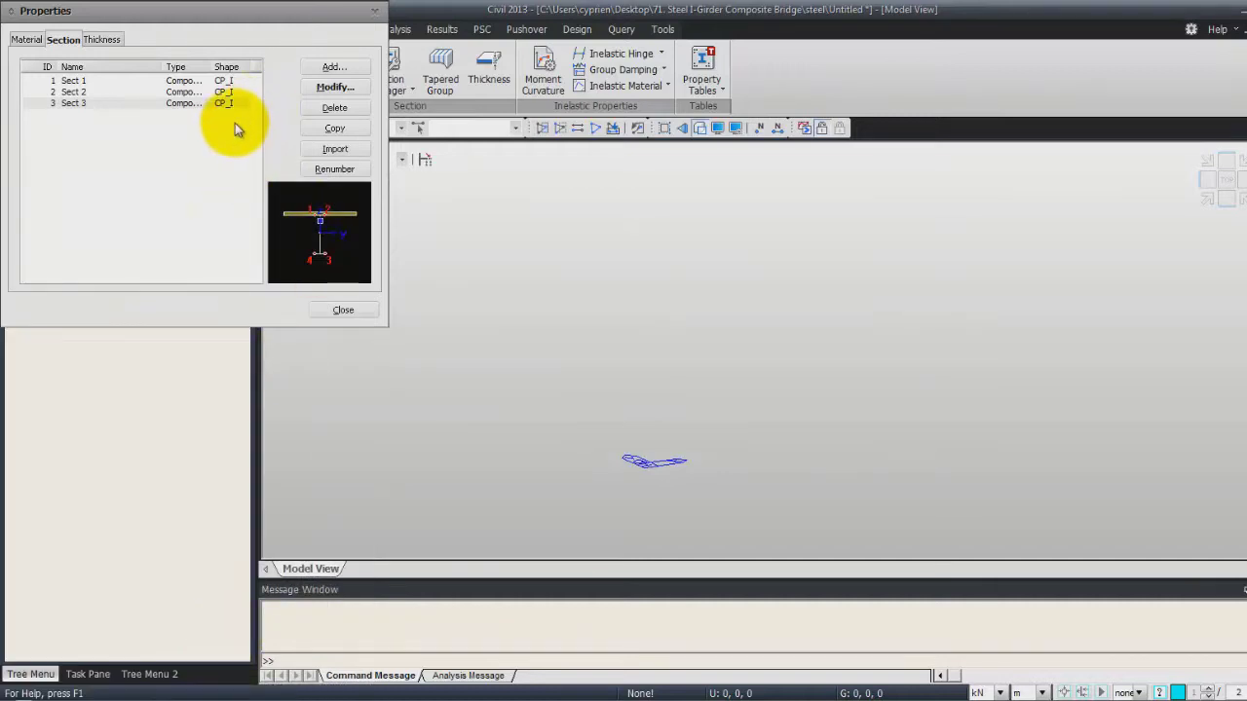
# Step: Start section 4 as a user-defined I-Section with H 0.84, B1 0.4, tw 0.02 and tf1 0.02 m
pyautogui.click(331, 67)
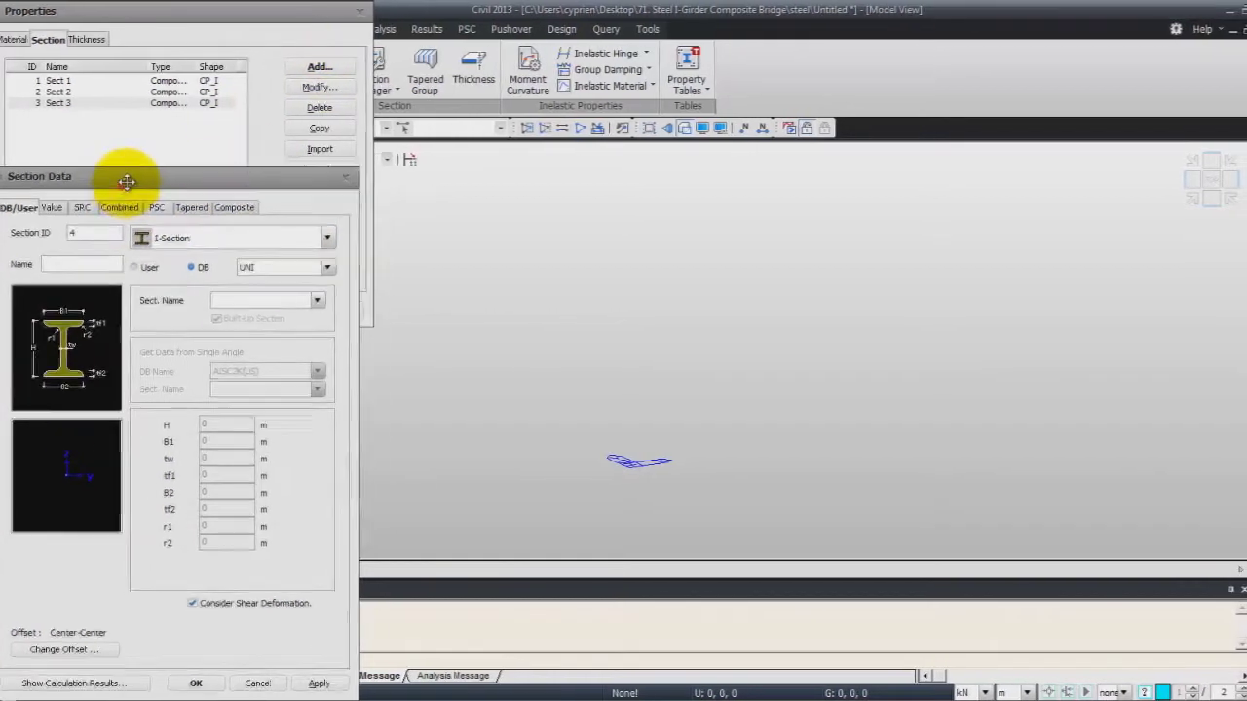
pyautogui.moveTo(106, 184); pyautogui.dragTo(209, 130)
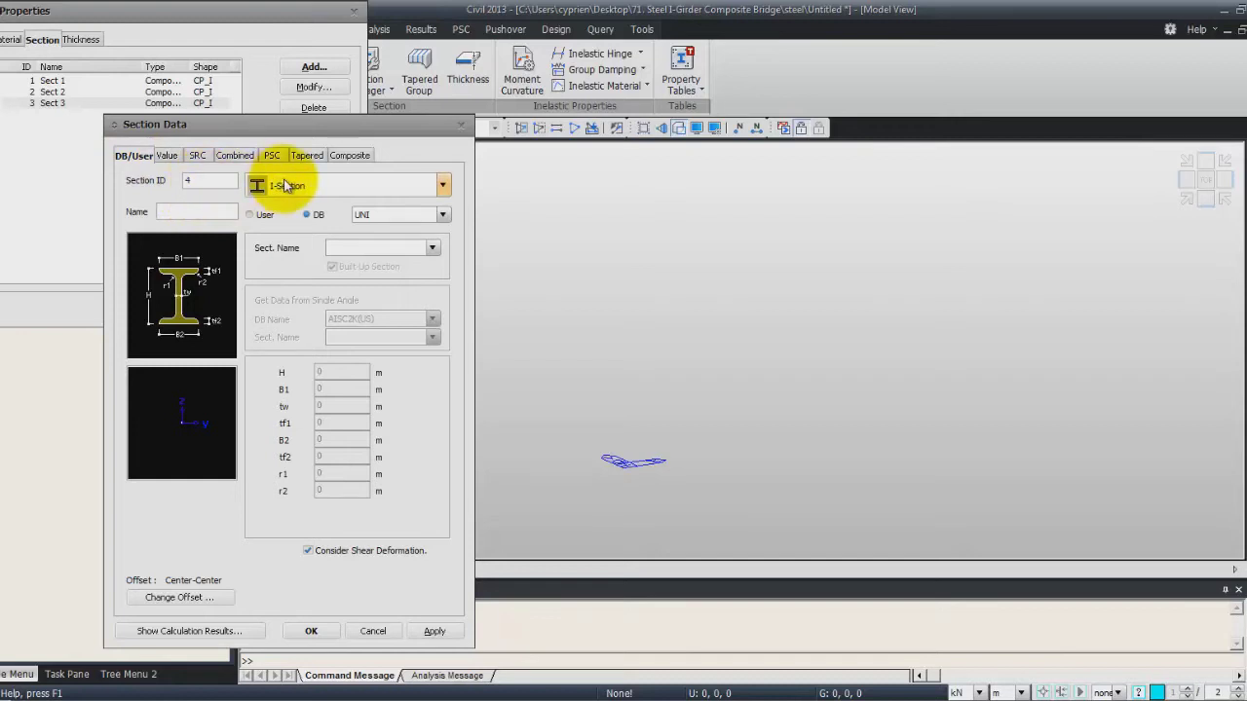
pyautogui.click(250, 215)
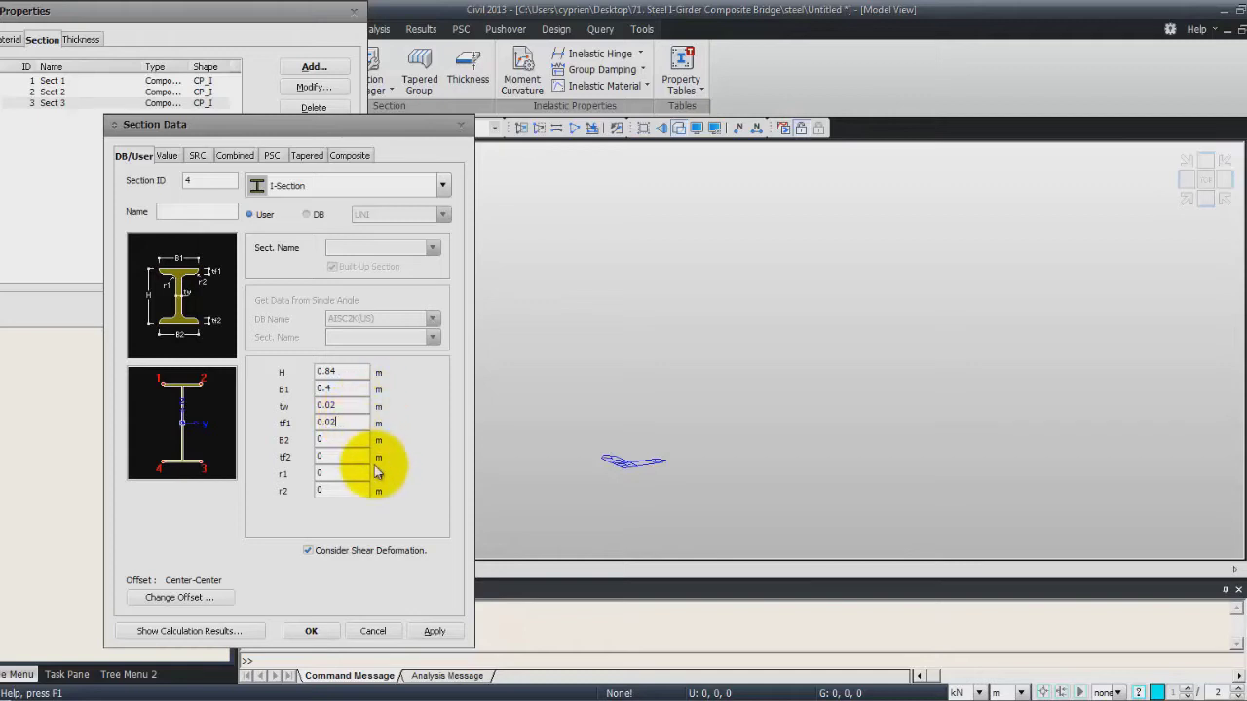
pyautogui.click(311, 631)
pyautogui.click(331, 429)
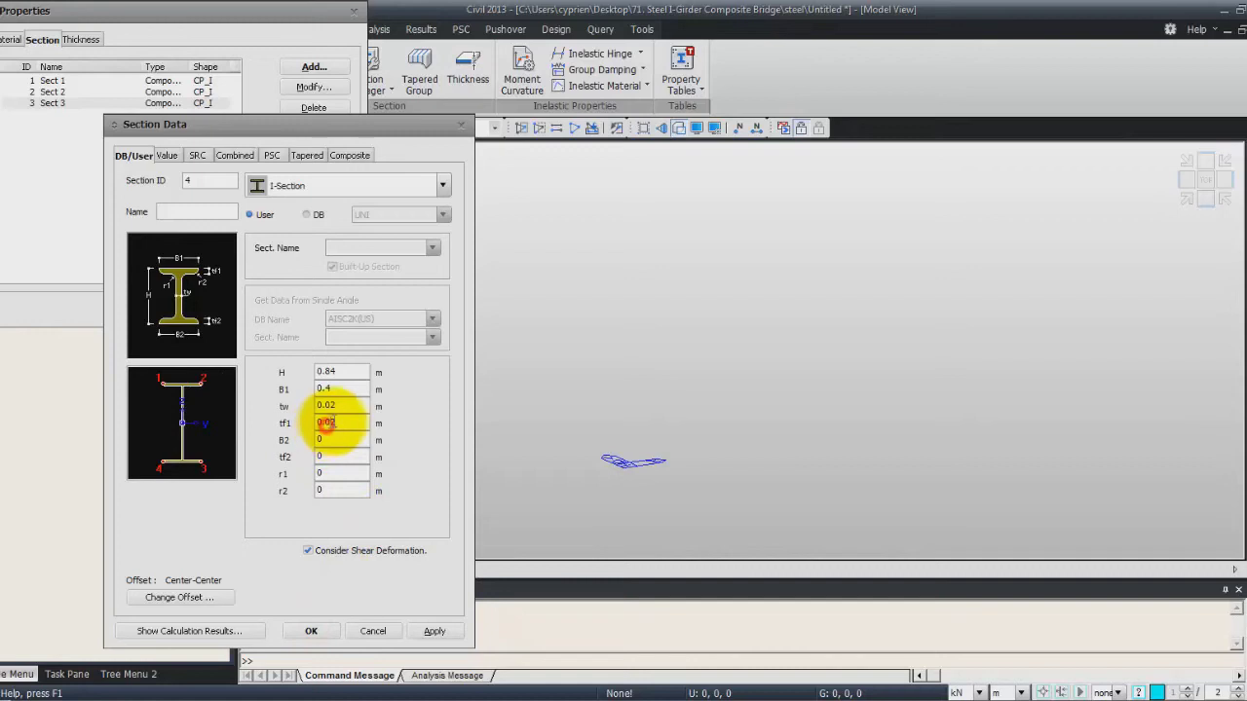
# Step: Name section 4 CBeam, save it and finish the section definitions
pyautogui.click(181, 208)
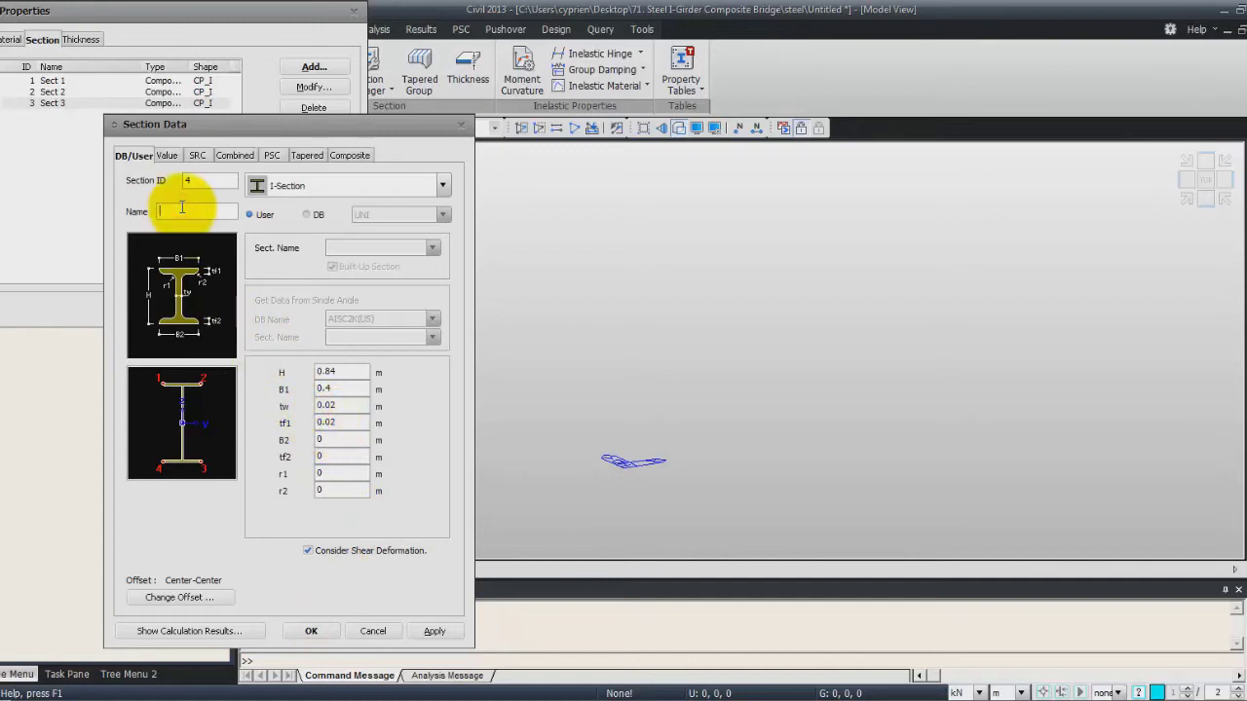
pyautogui.write('CBeam')
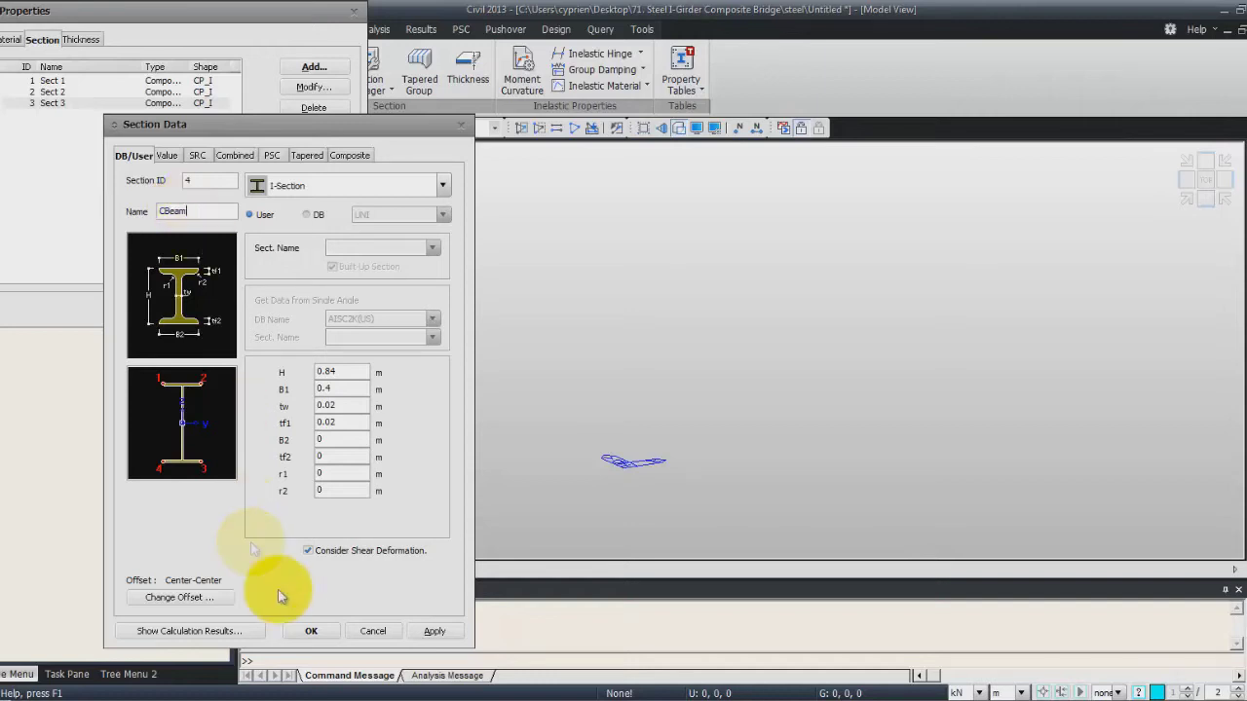
pyautogui.click(311, 630)
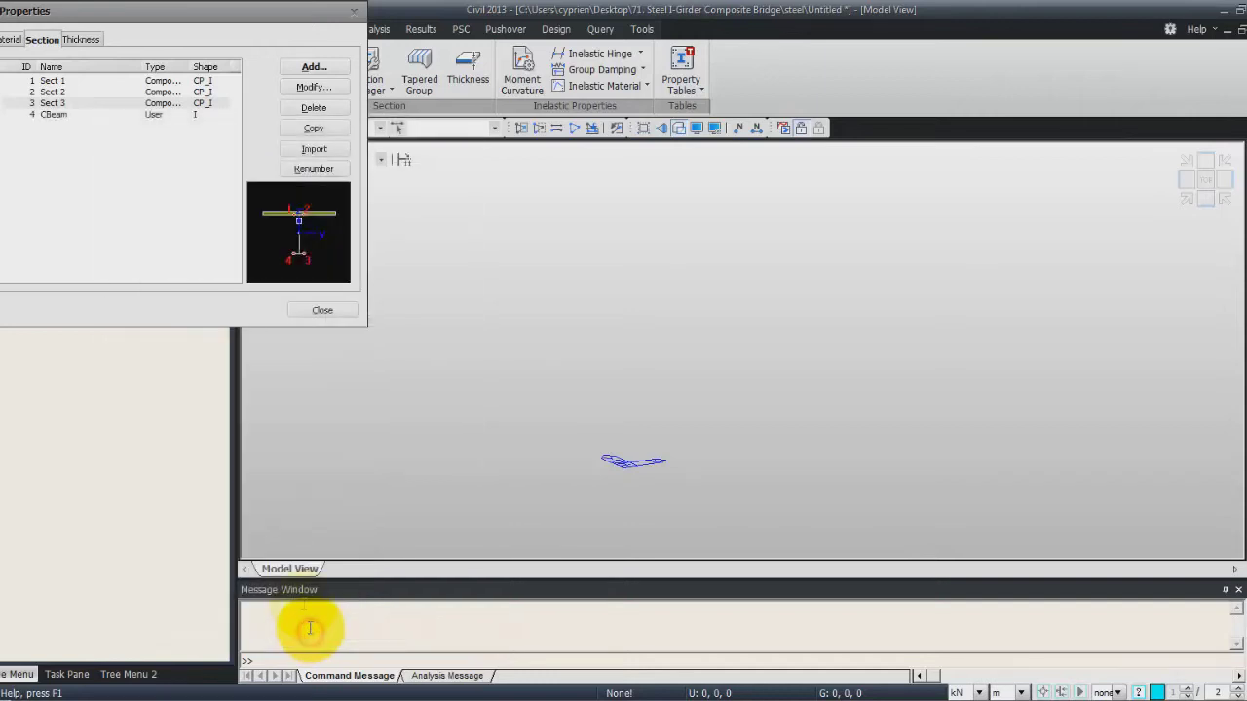
pyautogui.click(322, 312)
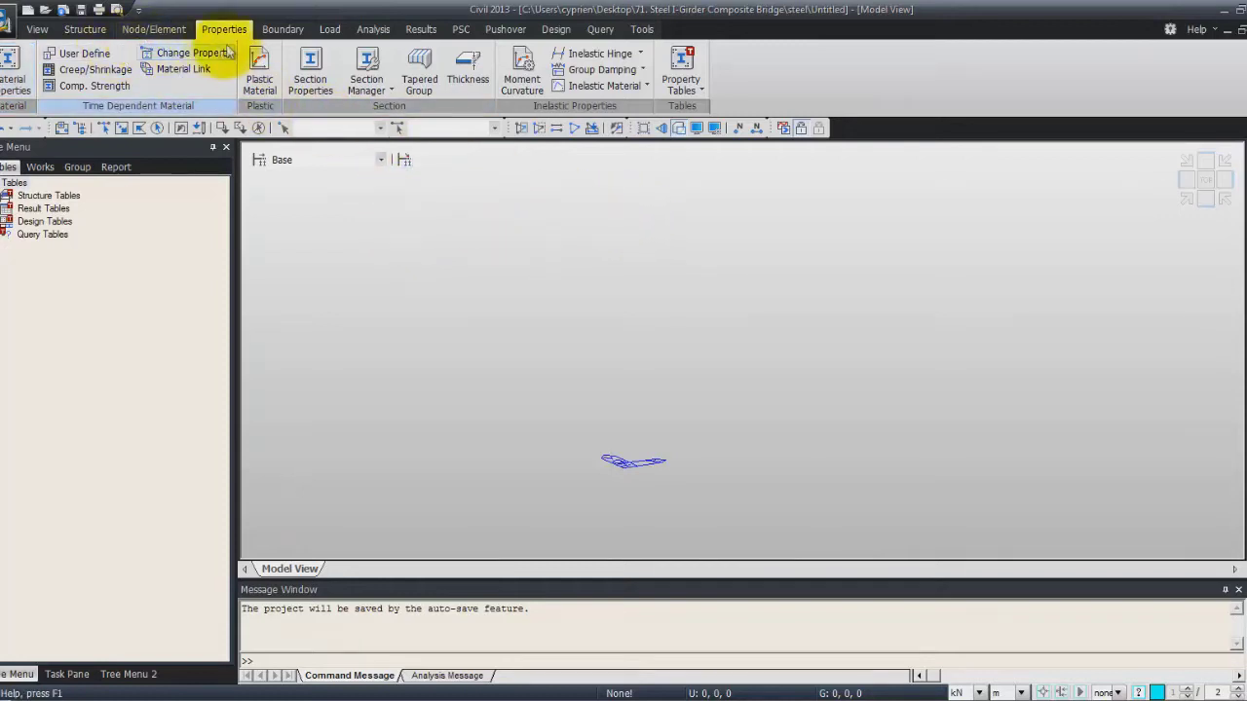
# Step: Add creep/shrinkage material Mat 1 under CEB-FIP(1990), with 28-day compressive strength 20000 kN/m² and notational size 0.245 m
pyautogui.click(112, 73)
pyautogui.click(737, 308)
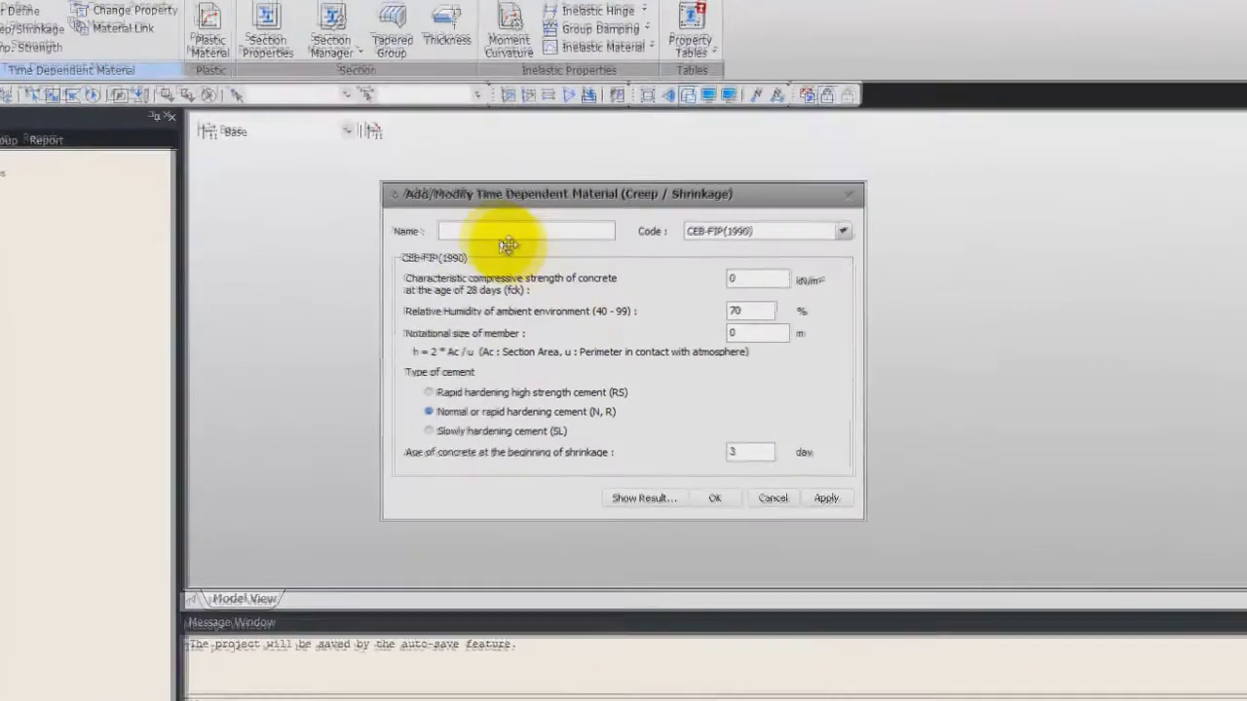
pyautogui.write('Mat 1')
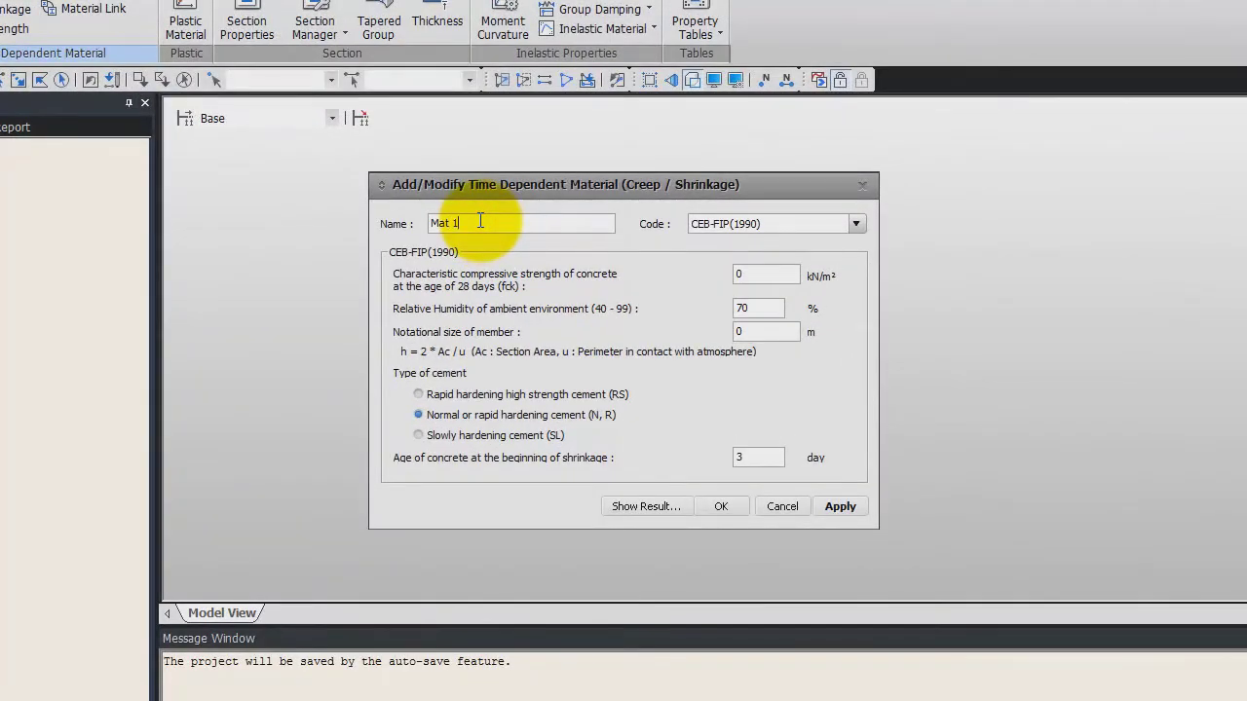
pyautogui.doubleClick(771, 267)
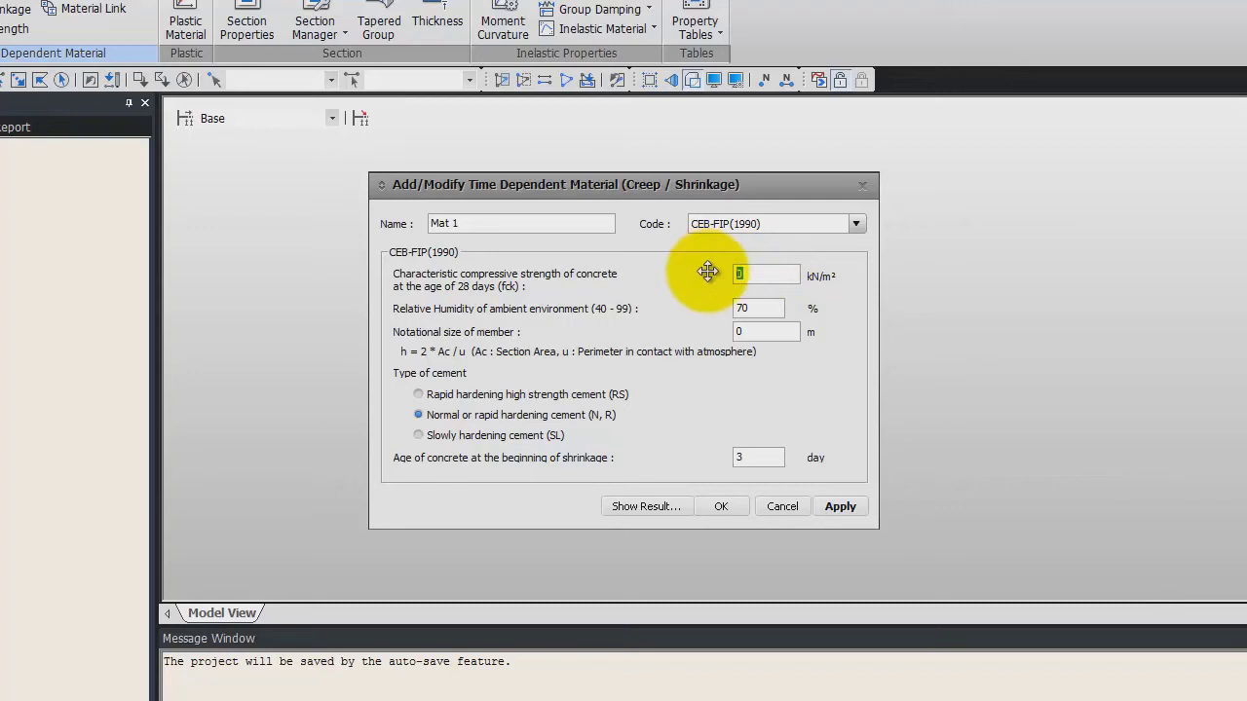
pyautogui.write('20000')
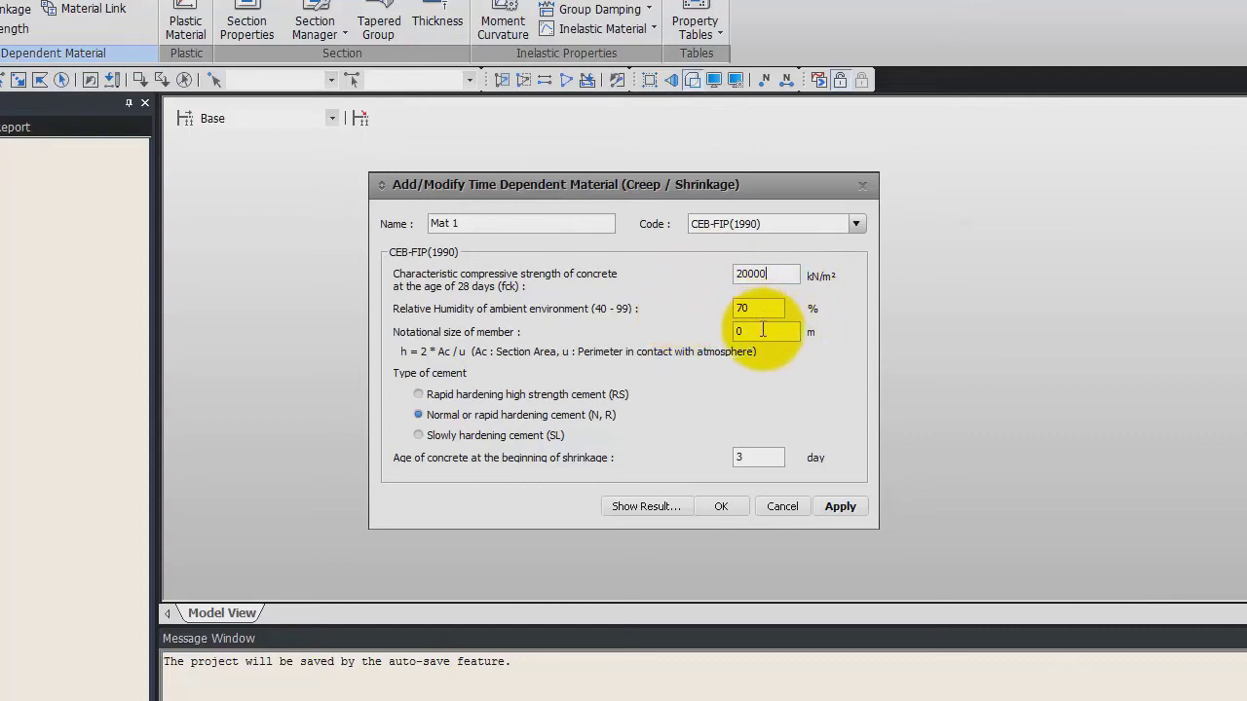
pyautogui.moveTo(762, 330); pyautogui.dragTo(715, 329)
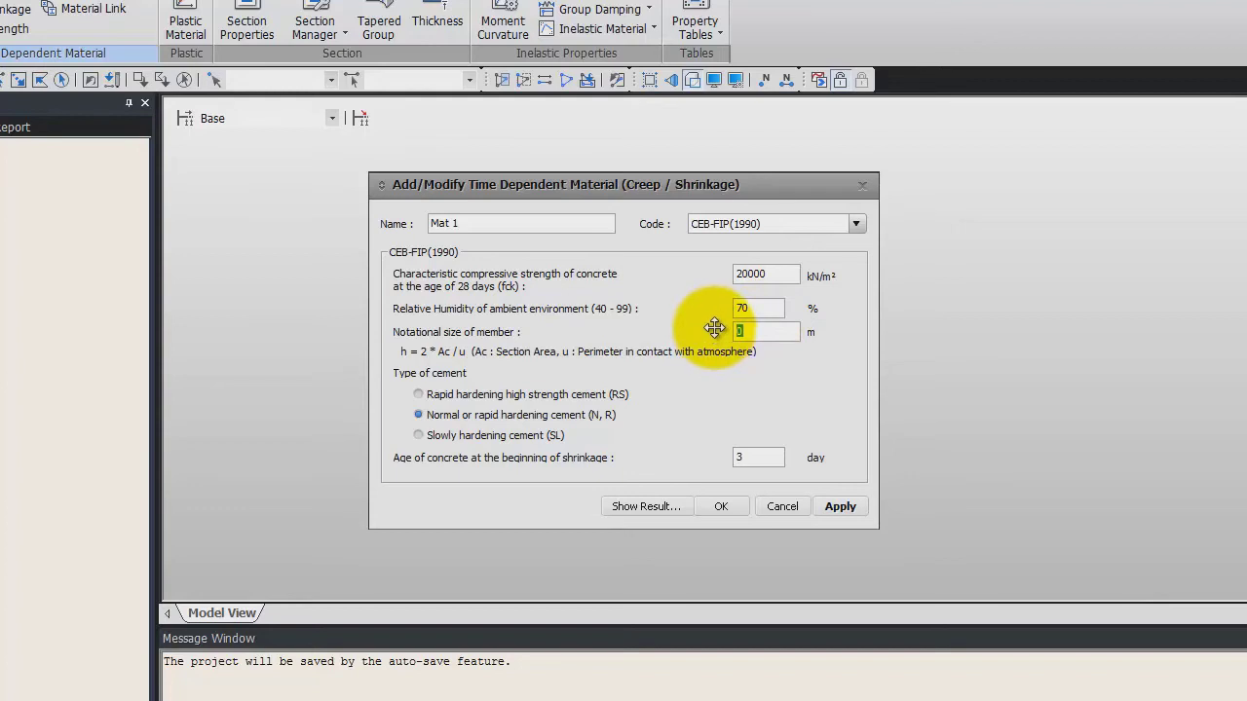
pyautogui.write('0.245')
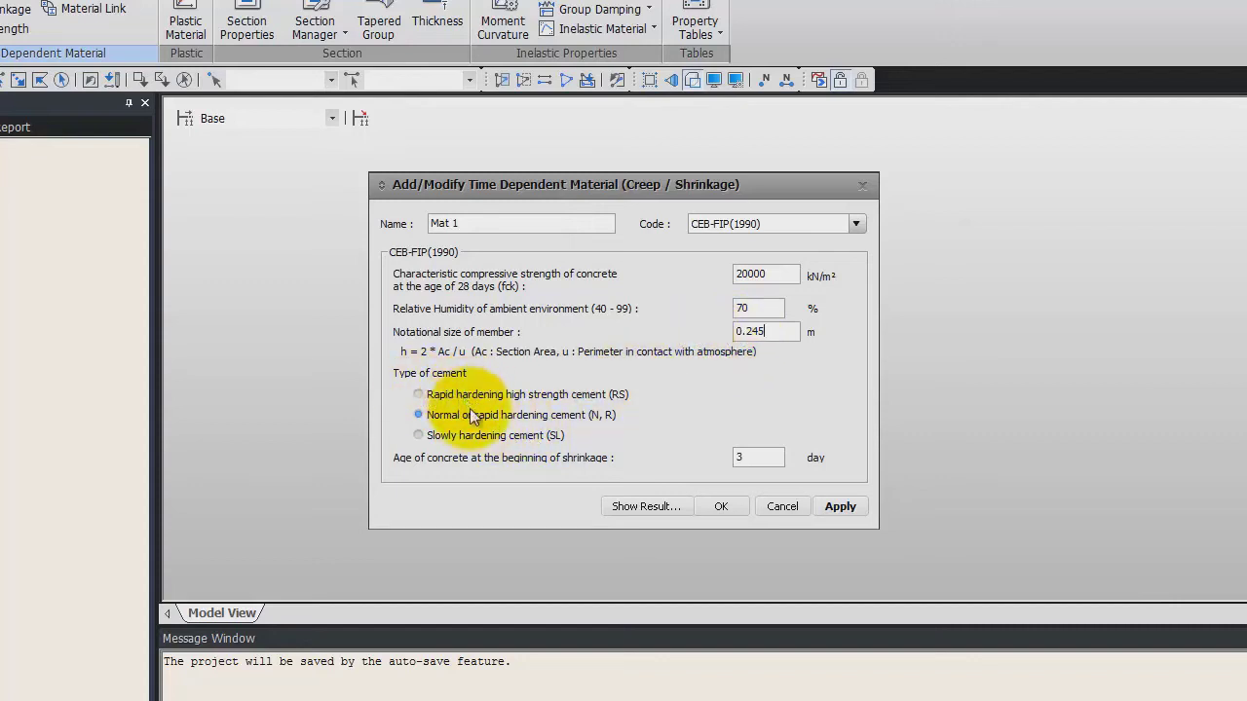
# Step: Preview the creep coefficient curve of Mat 1, save the creep/shrinkage material and close its list
pyautogui.click(675, 509)
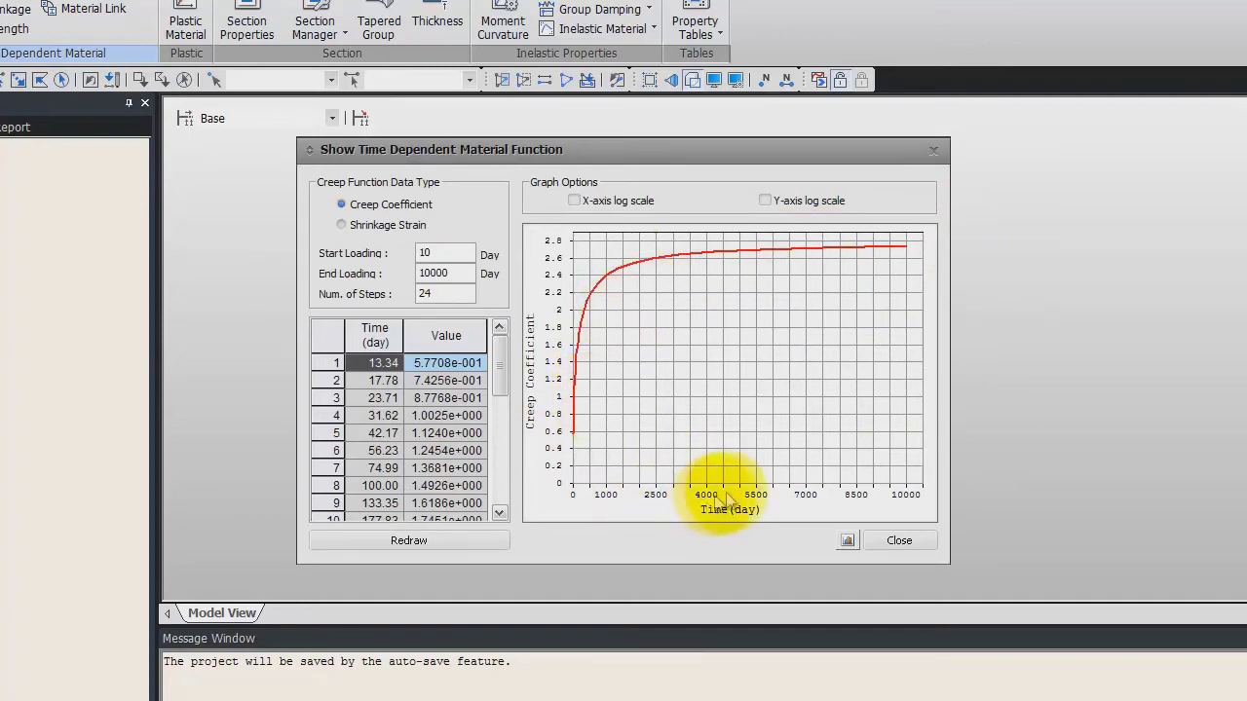
pyautogui.click(884, 549)
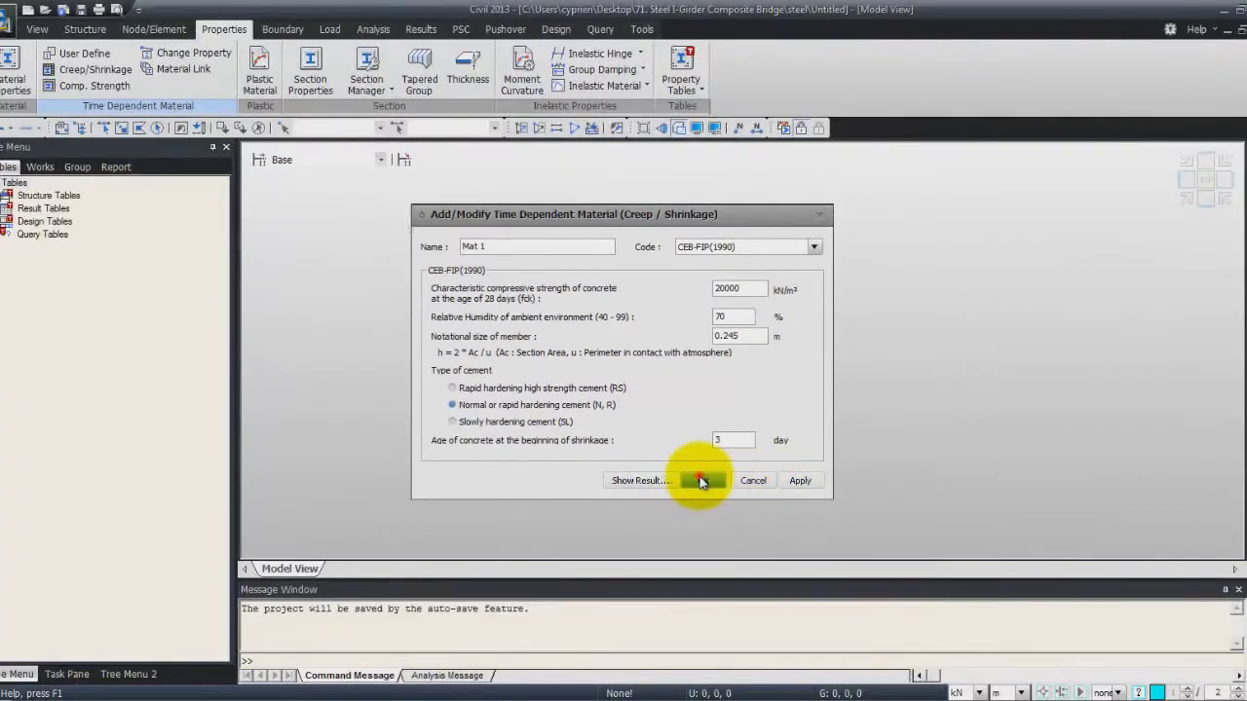
pyautogui.click(702, 481)
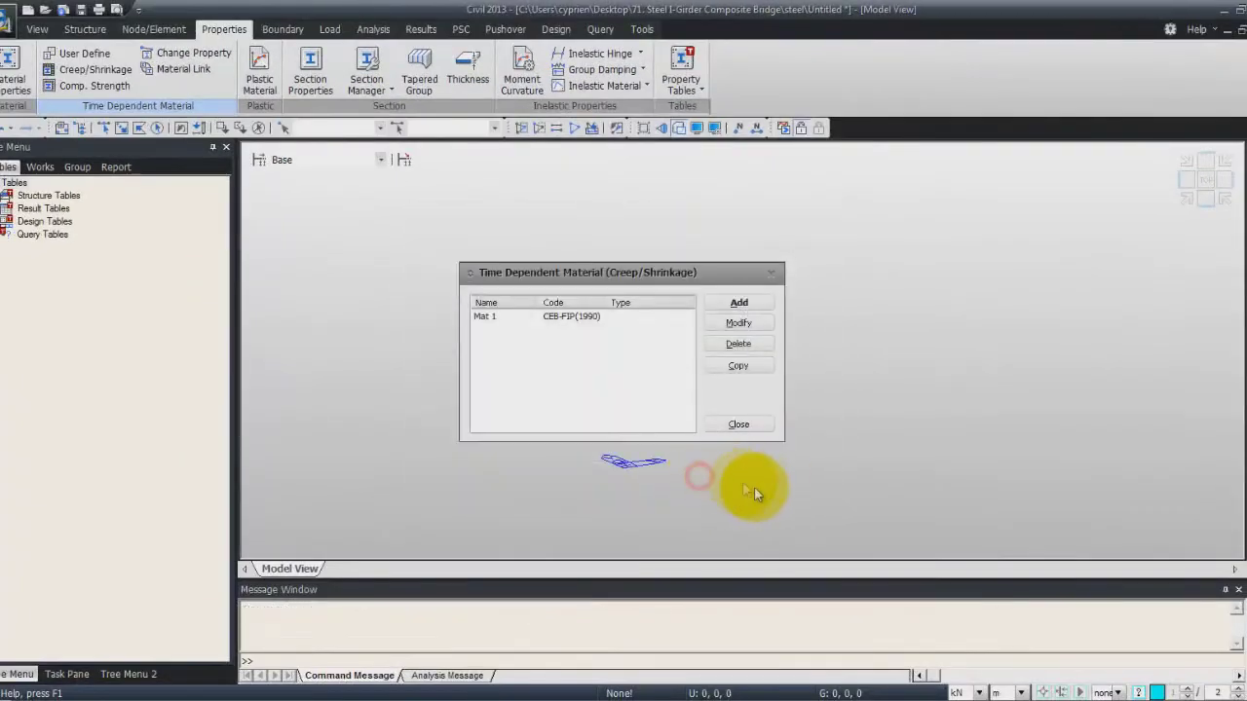
pyautogui.click(747, 431)
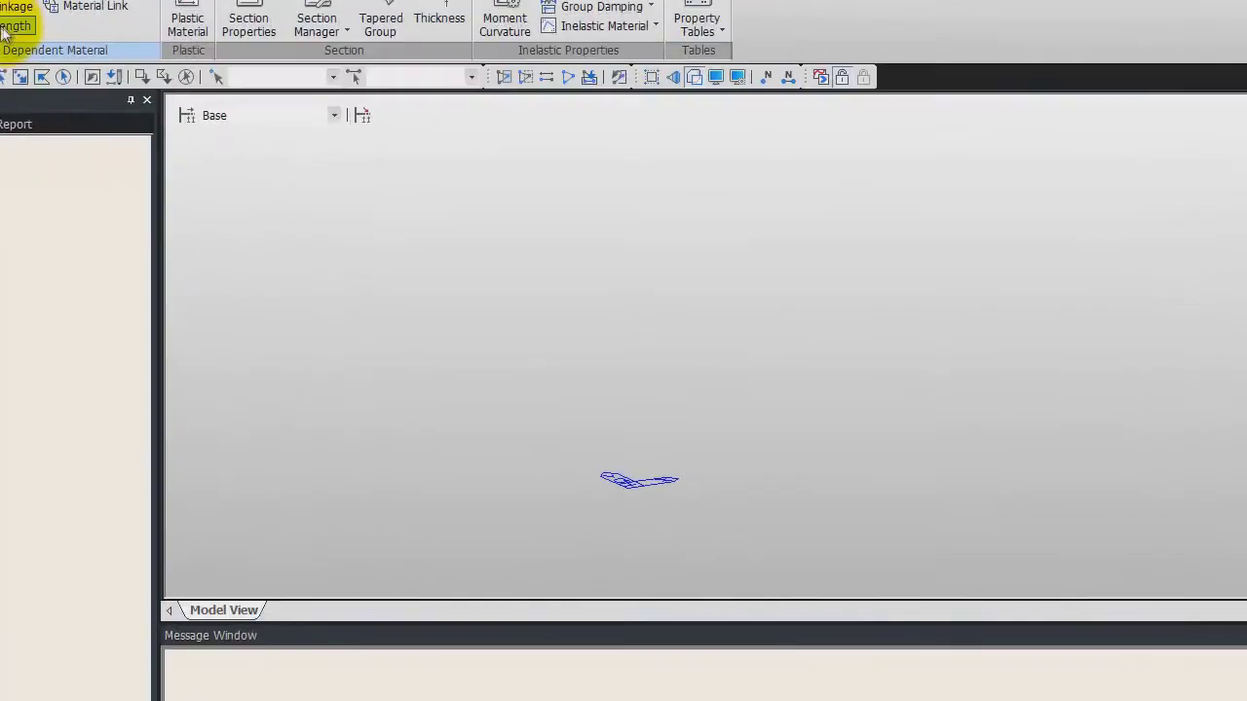
# Step: Start a time-dependent compressive strength material named Mat 1 using the CEB-FIP code
pyautogui.click(7, 27)
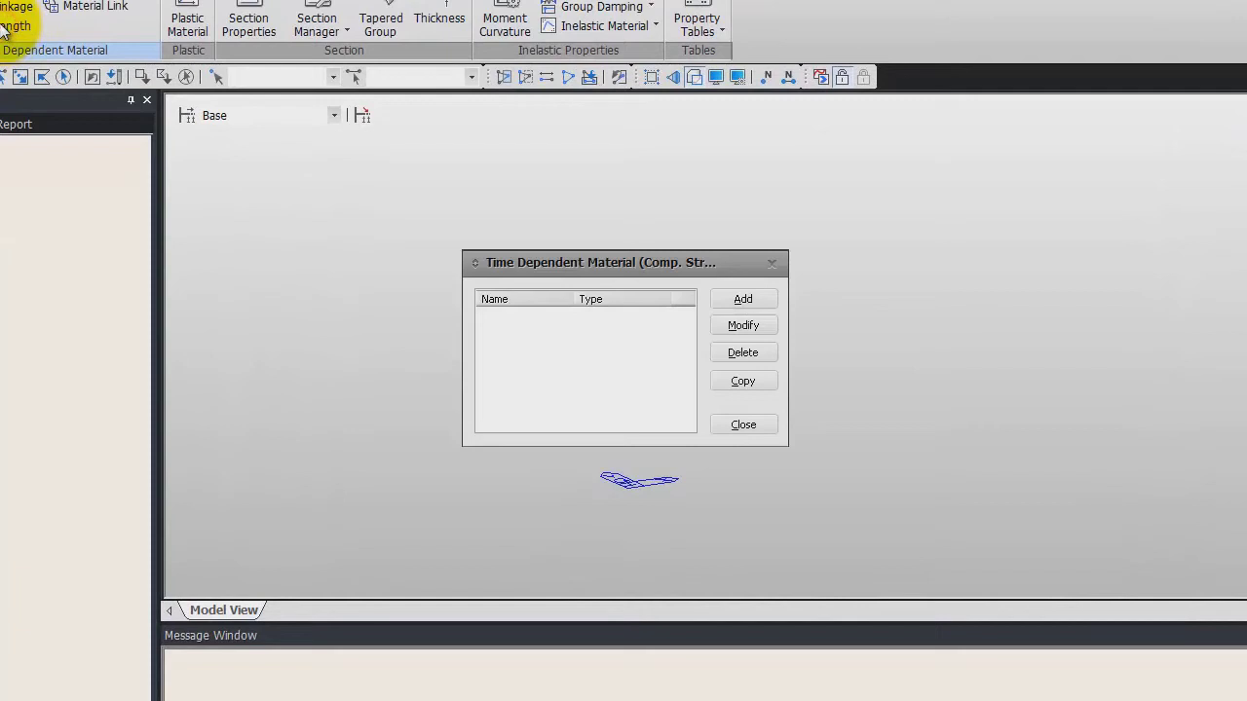
pyautogui.click(726, 299)
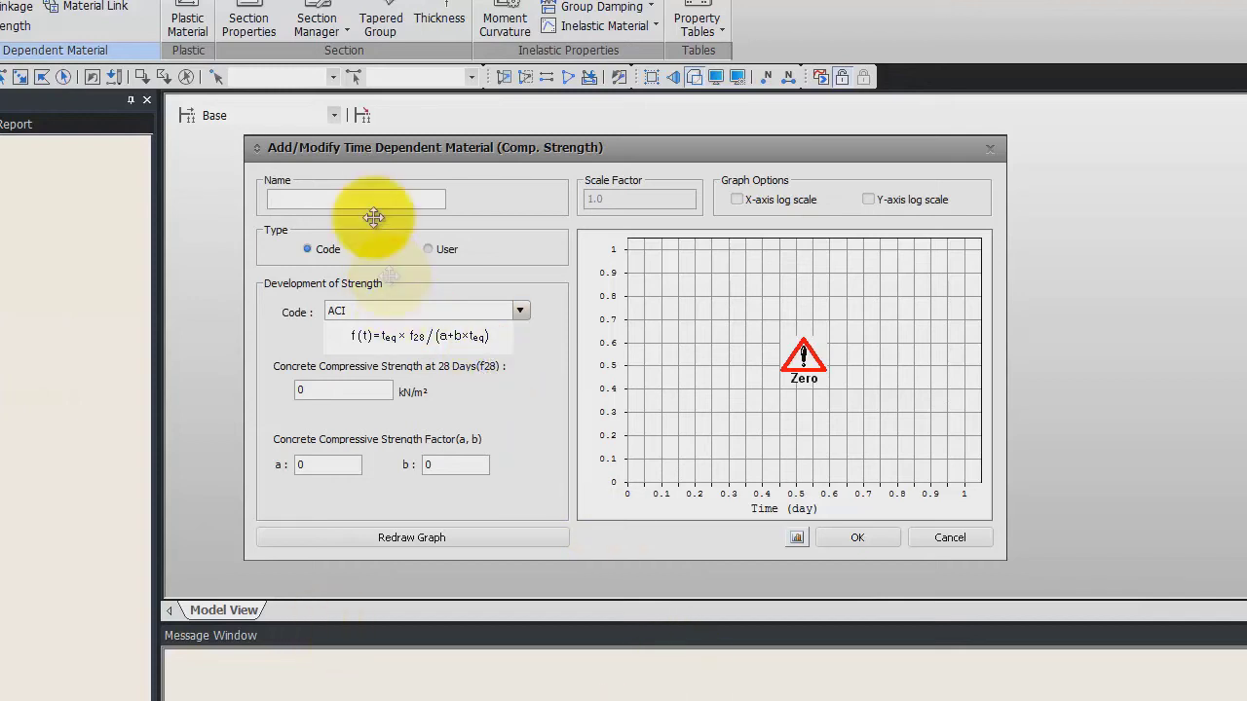
pyautogui.click(345, 197)
pyautogui.write('Mat 1')
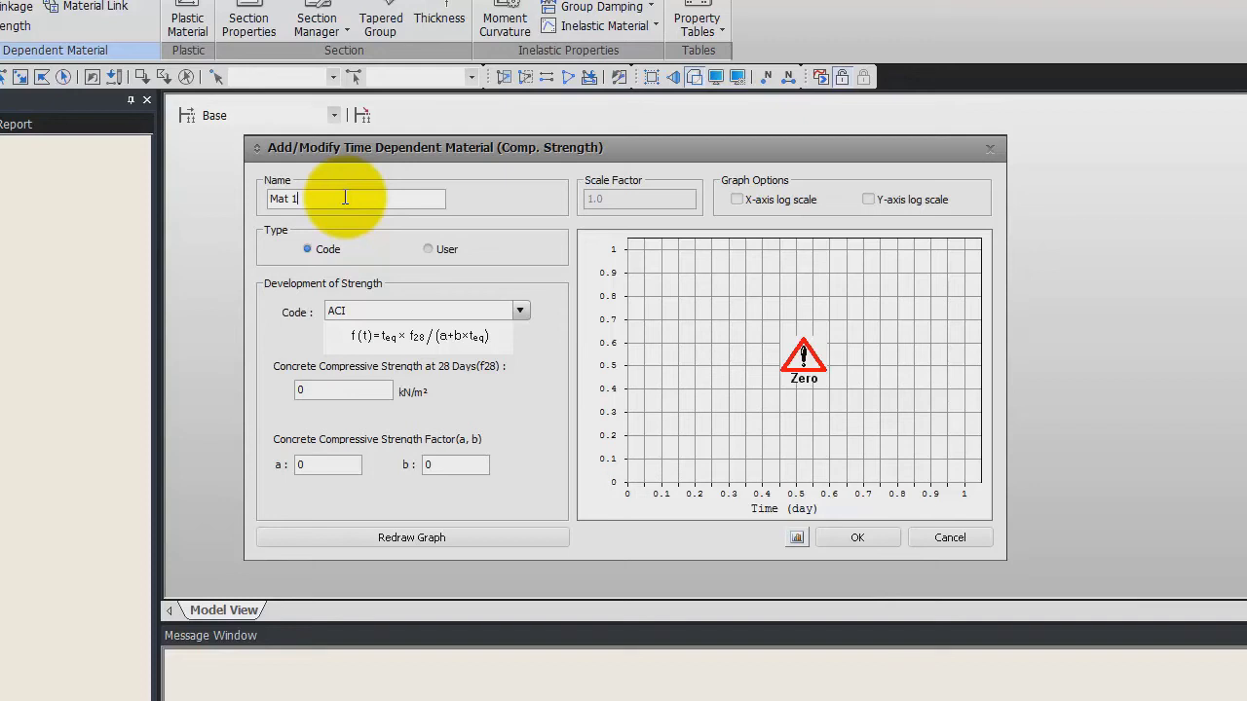
pyautogui.click(522, 311)
pyautogui.click(493, 338)
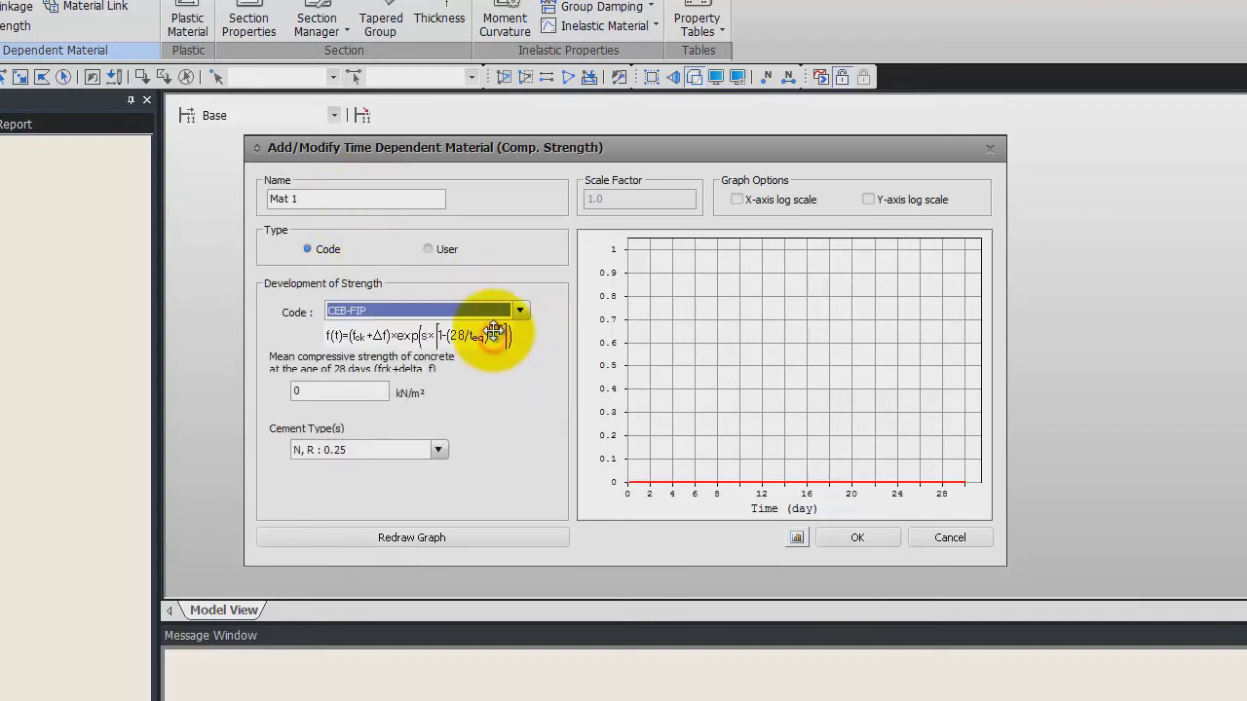
# Step: Set Mat 1's mean 28-day compressive strength to 20000 kN/m² and redraw the strength development graph
pyautogui.click(341, 395)
pyautogui.press('BackSpace')
pyautogui.write('2')
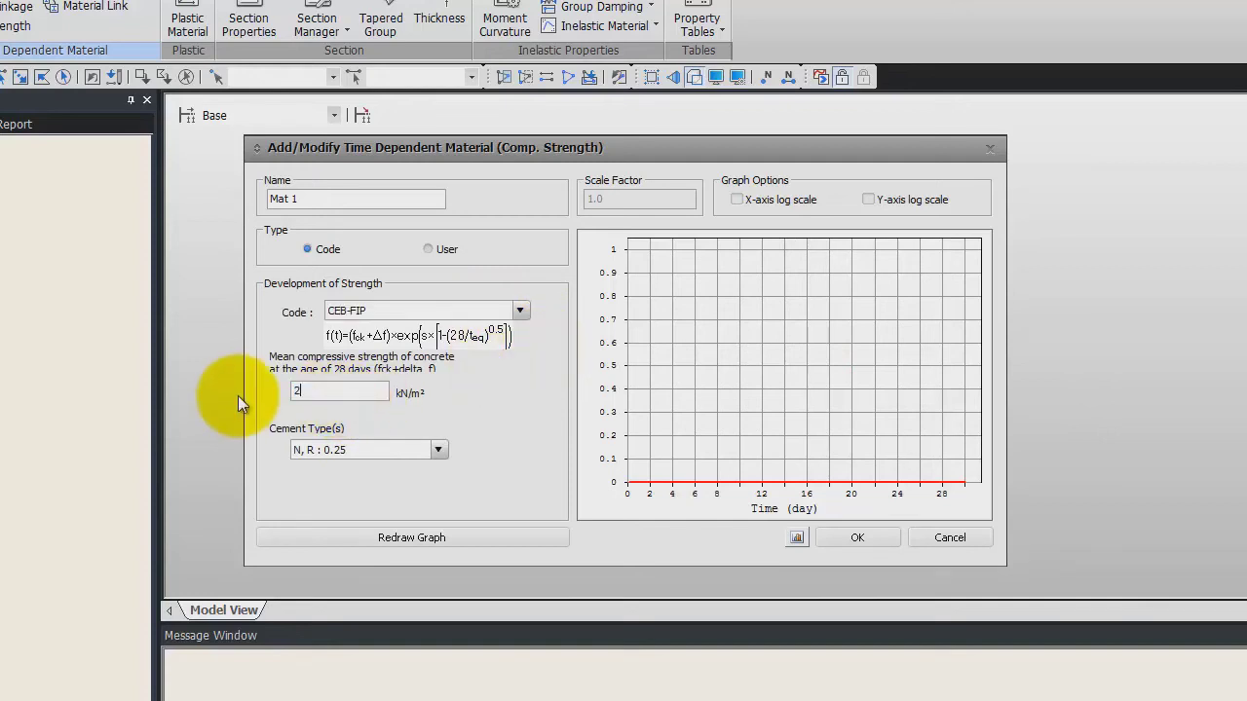
pyautogui.write('0000')
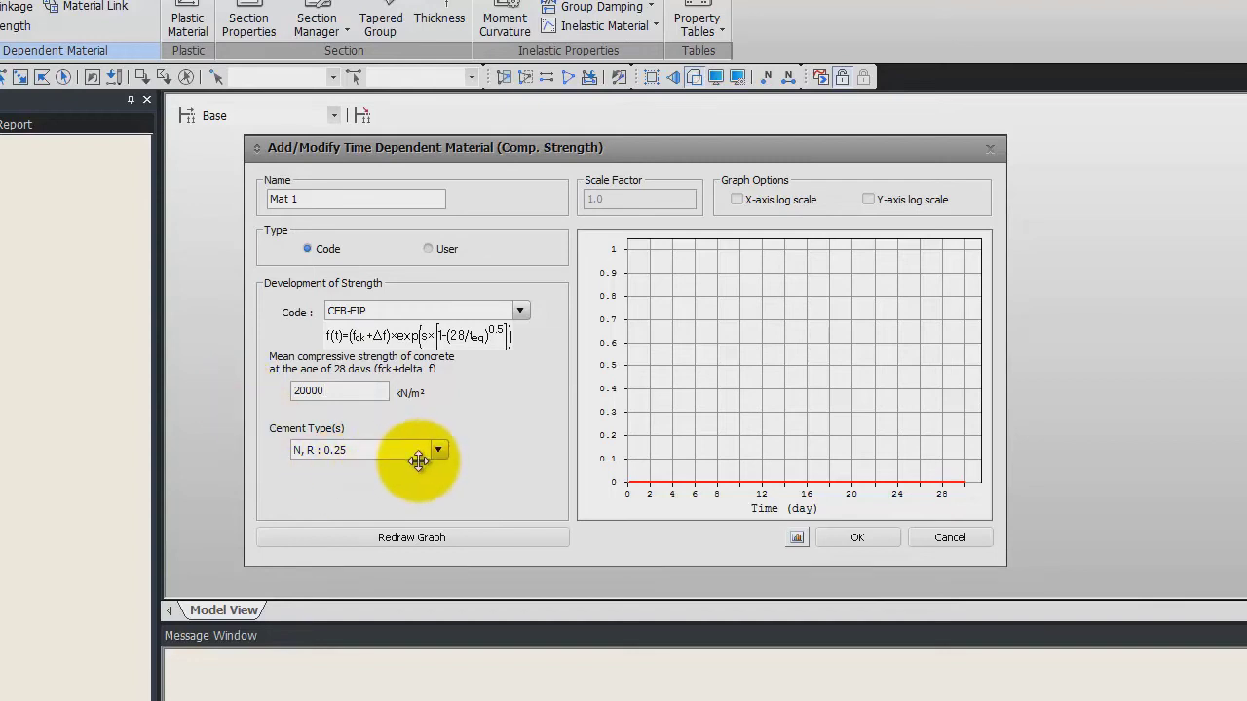
pyautogui.click(419, 537)
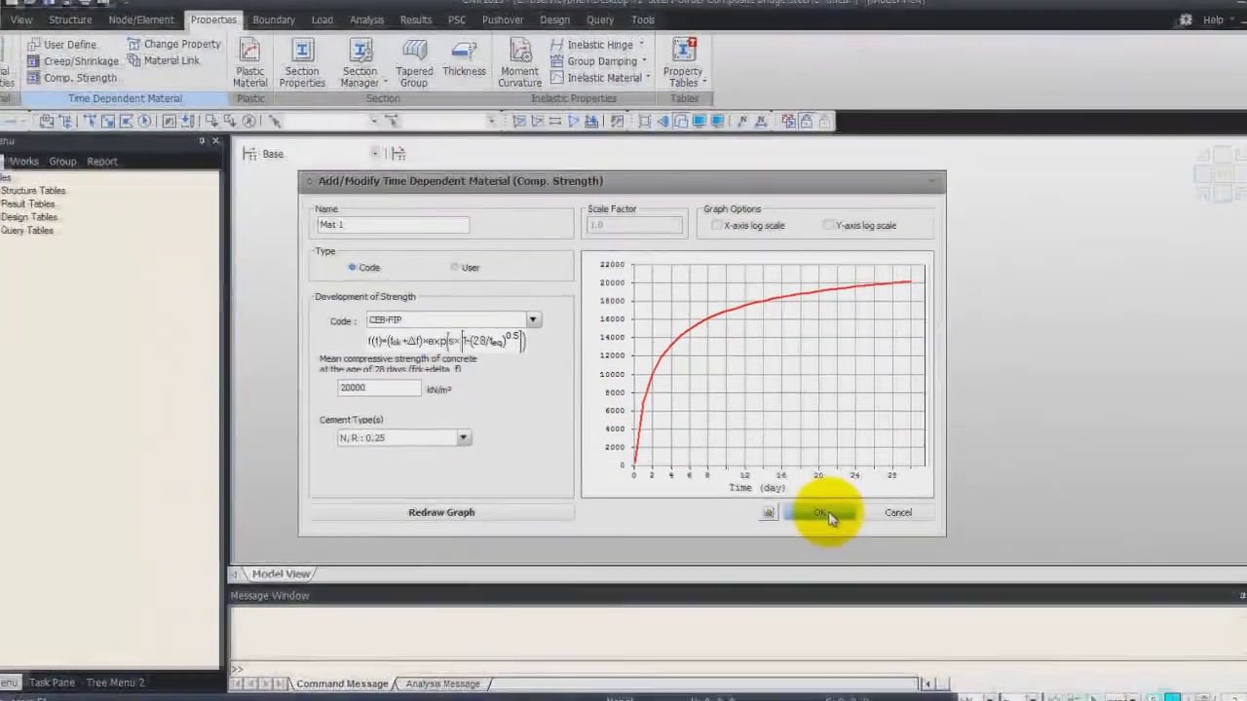
# Step: Save the compressive strength material Mat 1 and close the material list
pyautogui.click(860, 537)
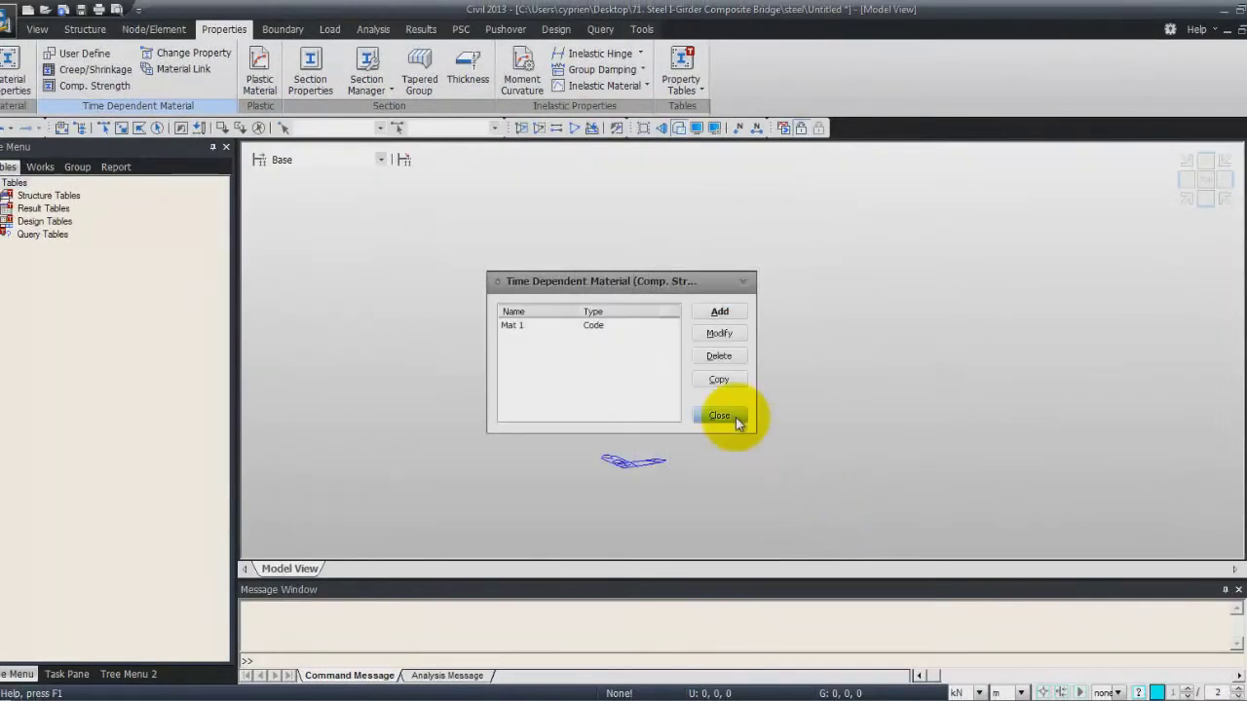
pyautogui.click(733, 418)
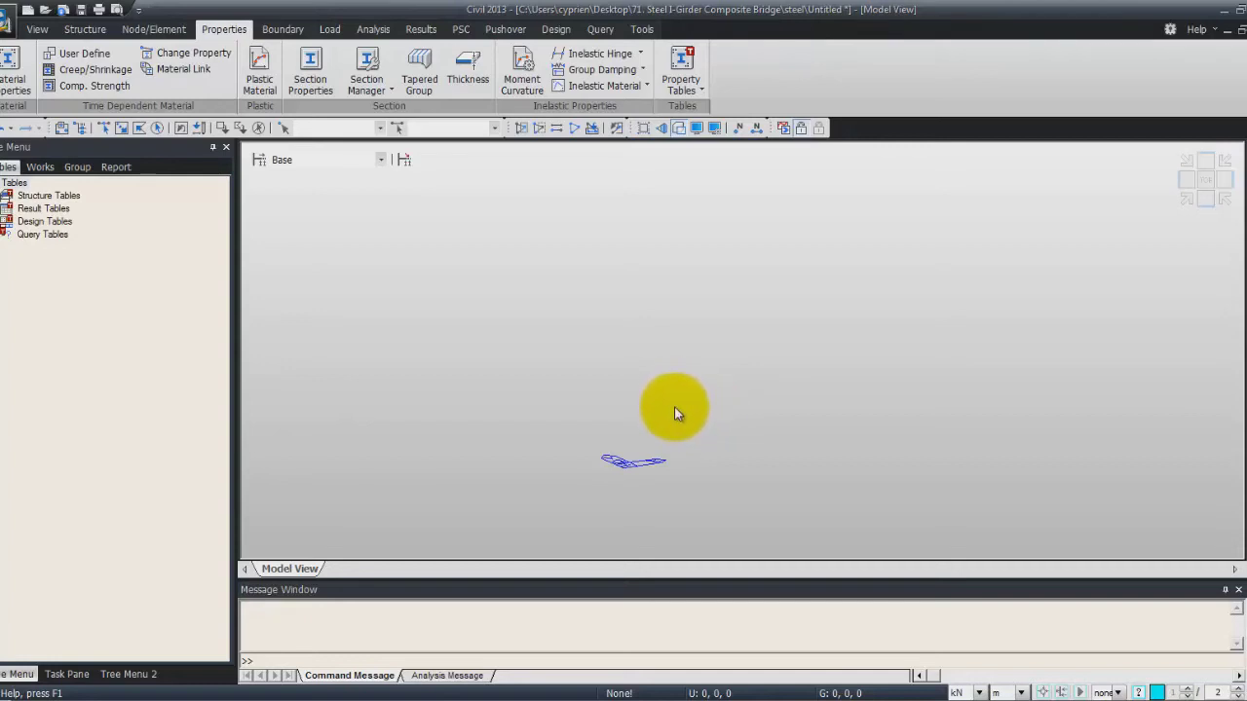
# Step: Link creep/shrinkage Mat 1 and compressive strength Mat 1 to the Grade C6000 concrete material, and close the material link settings
pyautogui.click(179, 70)
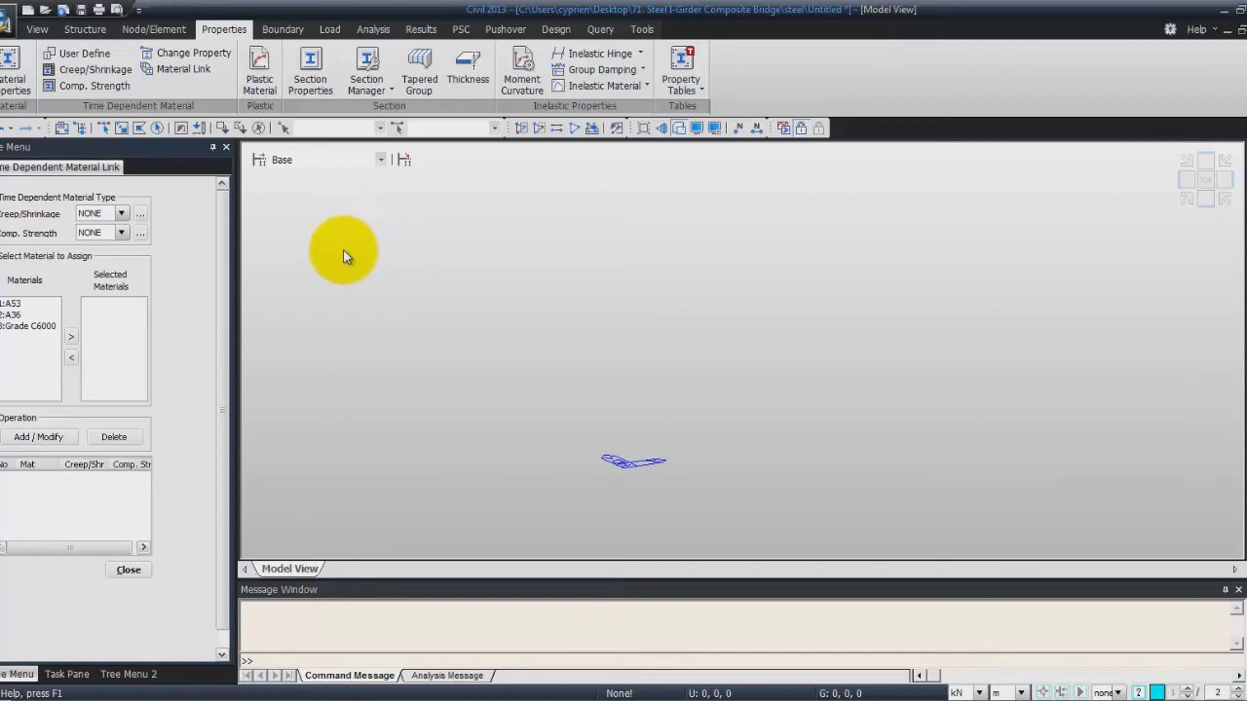
pyautogui.click(120, 214)
pyautogui.click(115, 233)
pyautogui.click(120, 232)
pyautogui.click(117, 262)
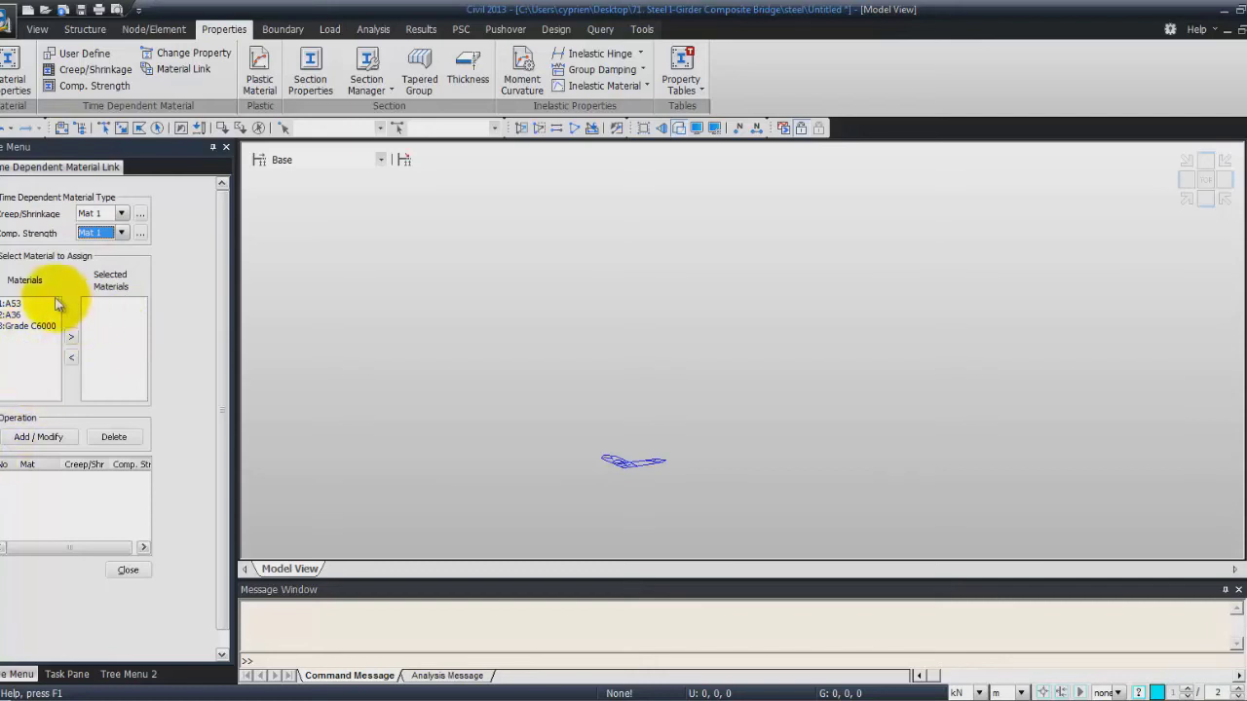
pyautogui.click(29, 326)
pyautogui.click(71, 337)
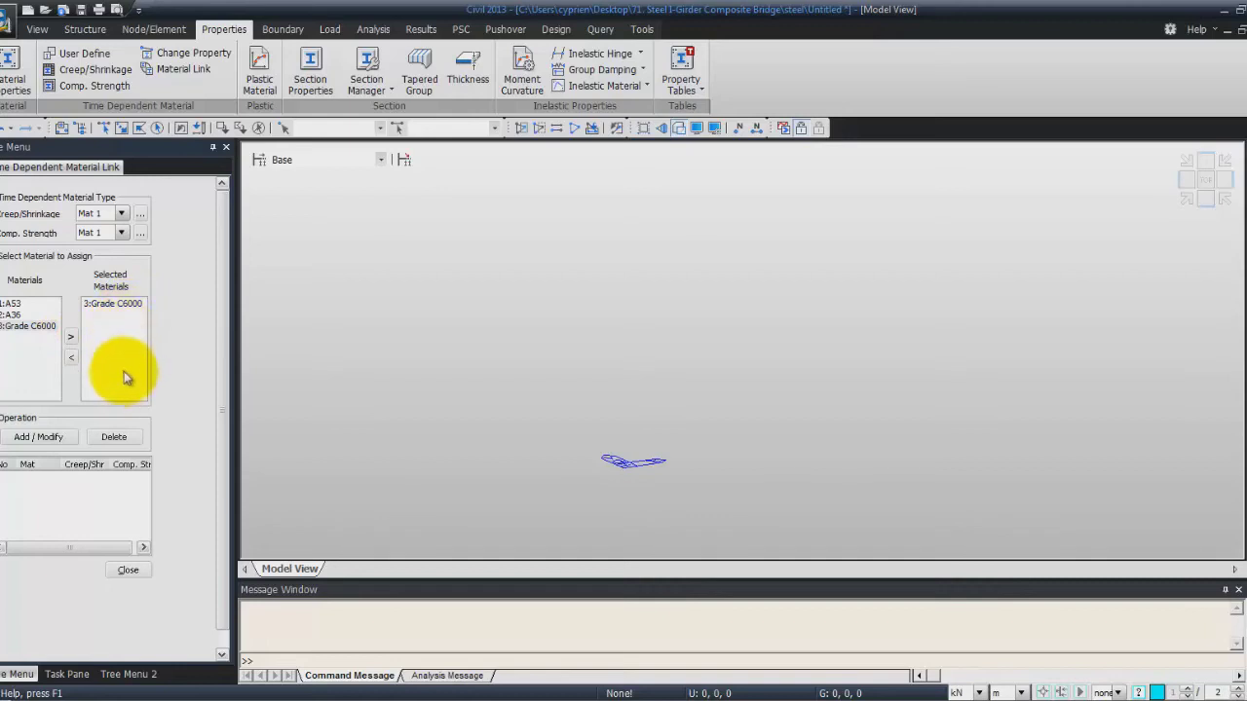
pyautogui.click(44, 438)
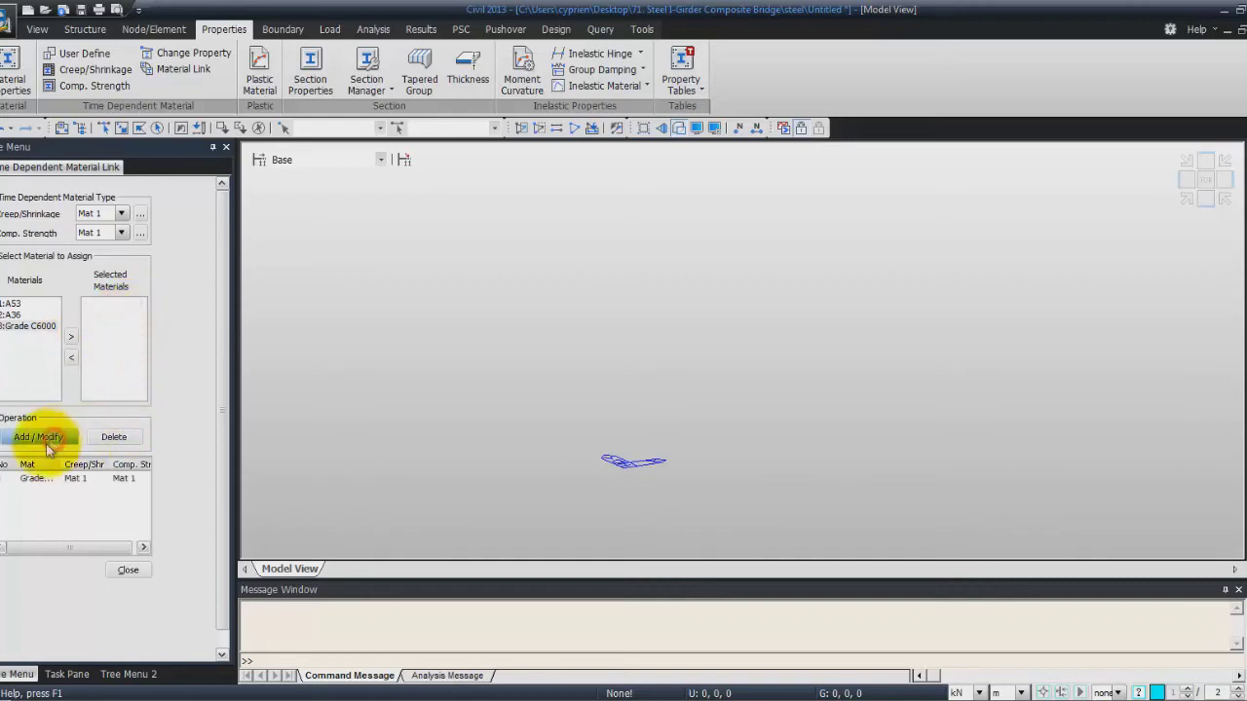
pyautogui.click(117, 573)
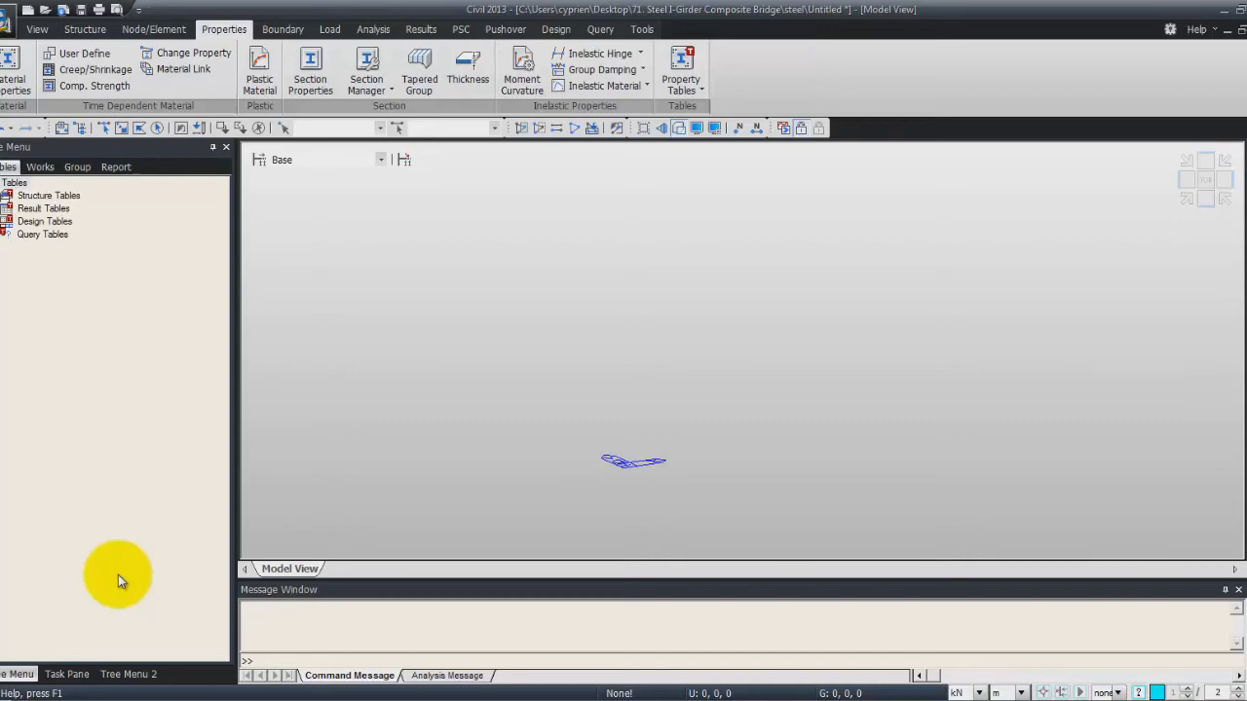
# Step: Define a structure group named SGroup and close the group definition
pyautogui.click(68, 166)
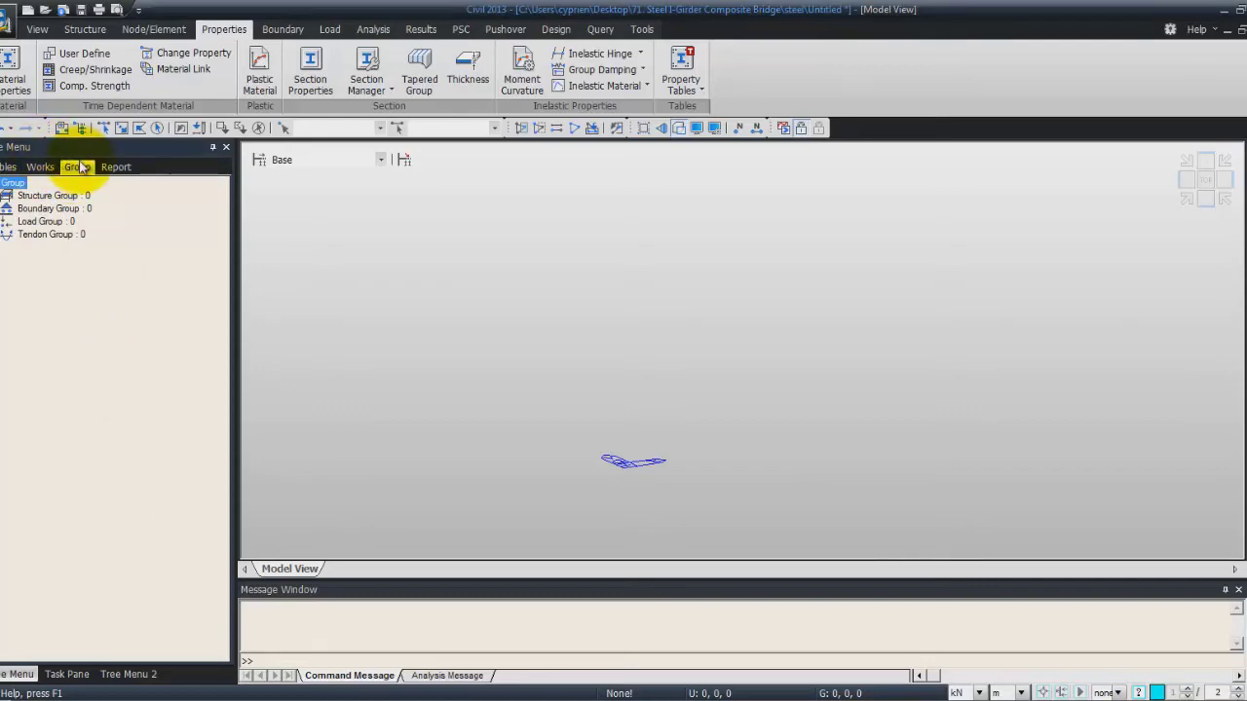
pyautogui.click(52, 197)
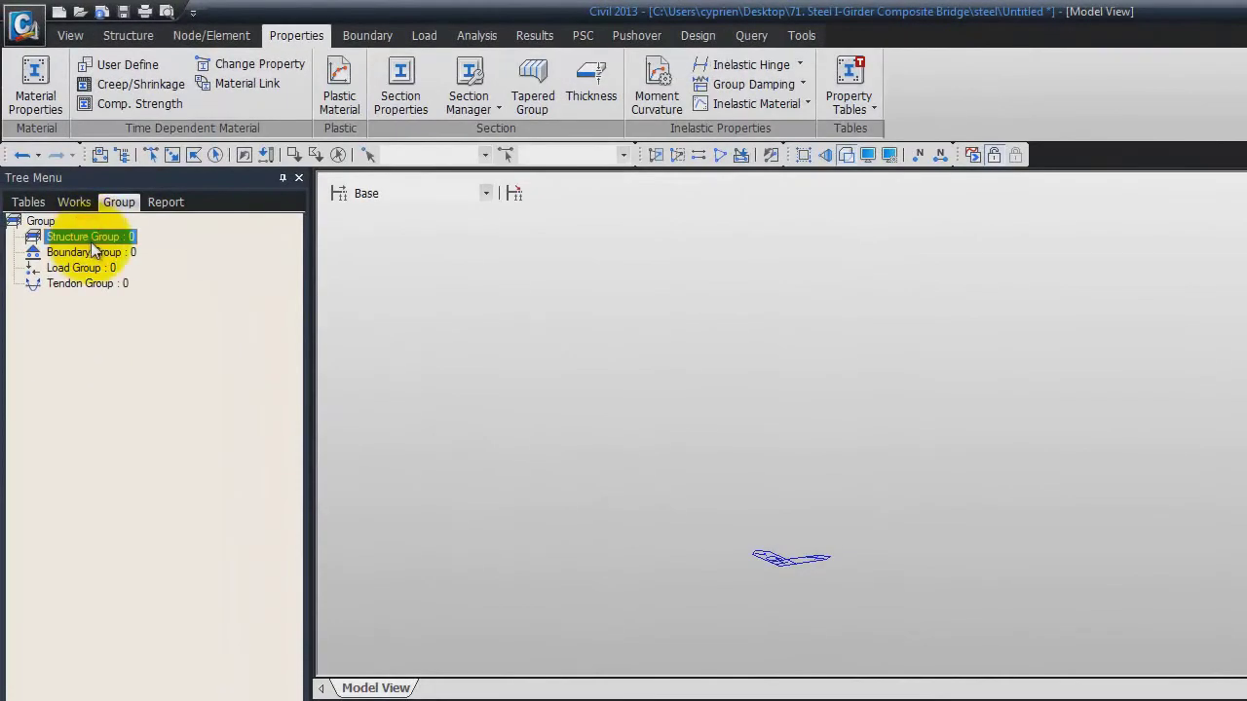
pyautogui.rightClick(91, 241)
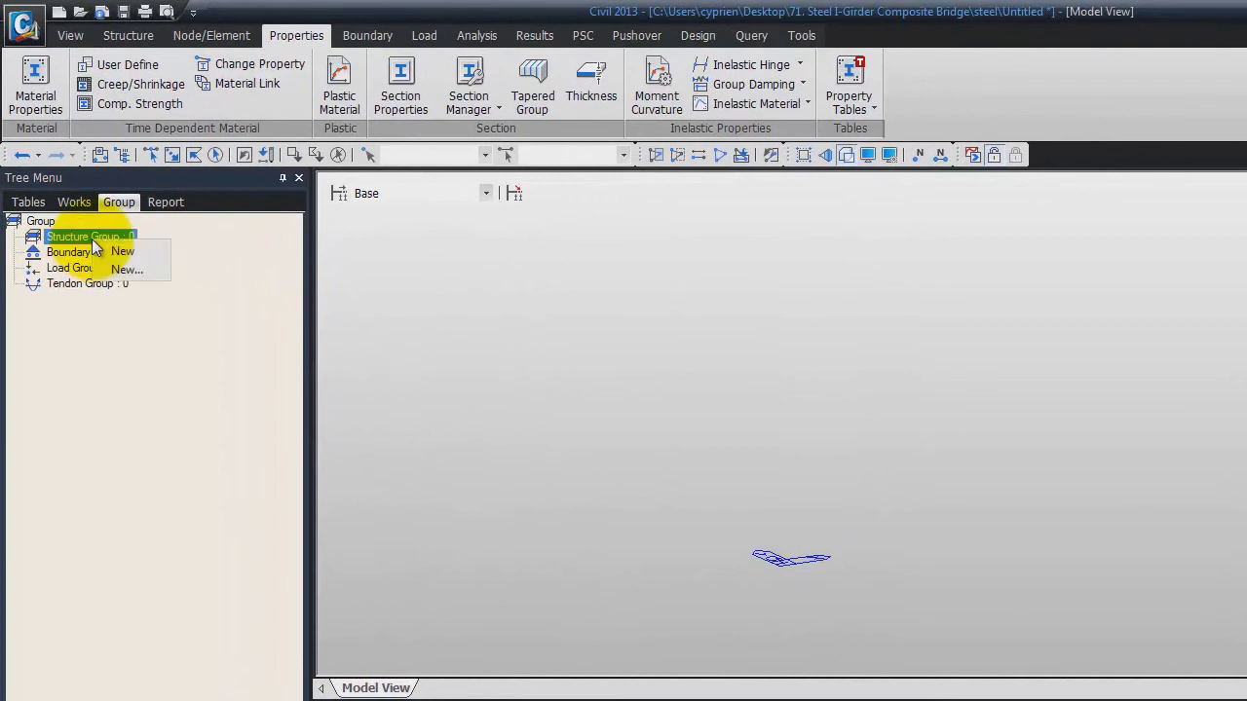
pyautogui.click(132, 271)
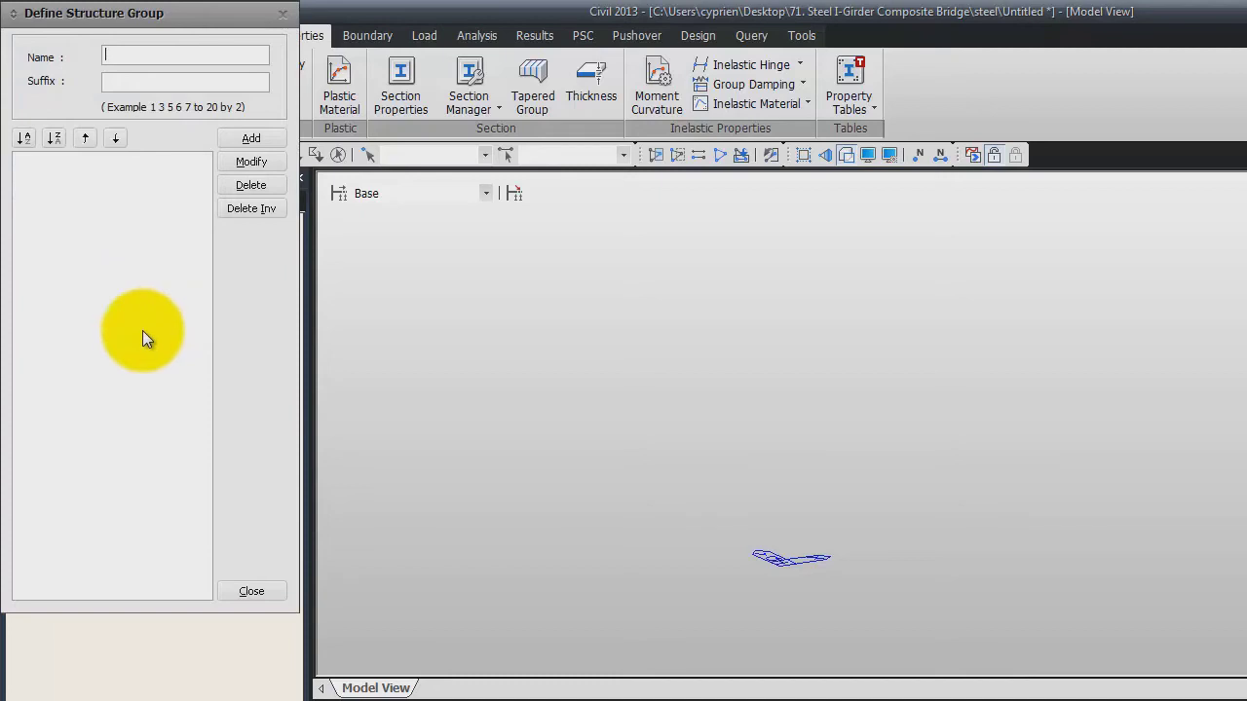
pyautogui.click(140, 60)
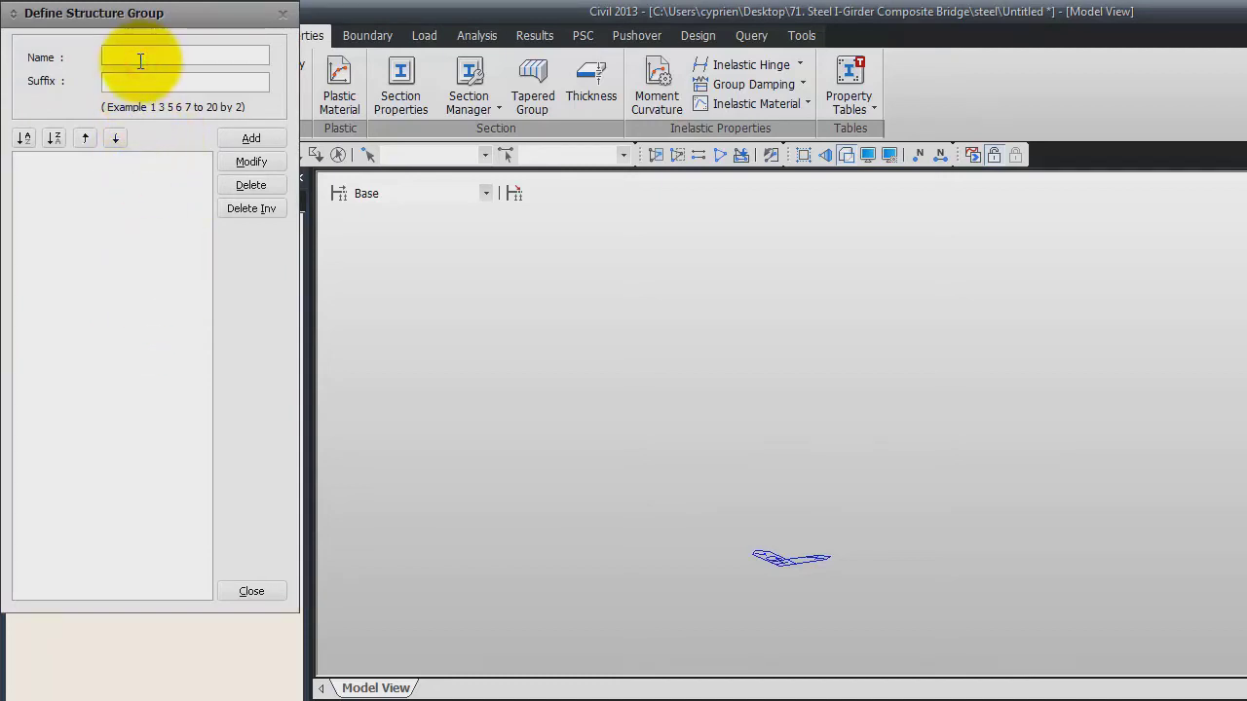
pyautogui.write('SGroup')
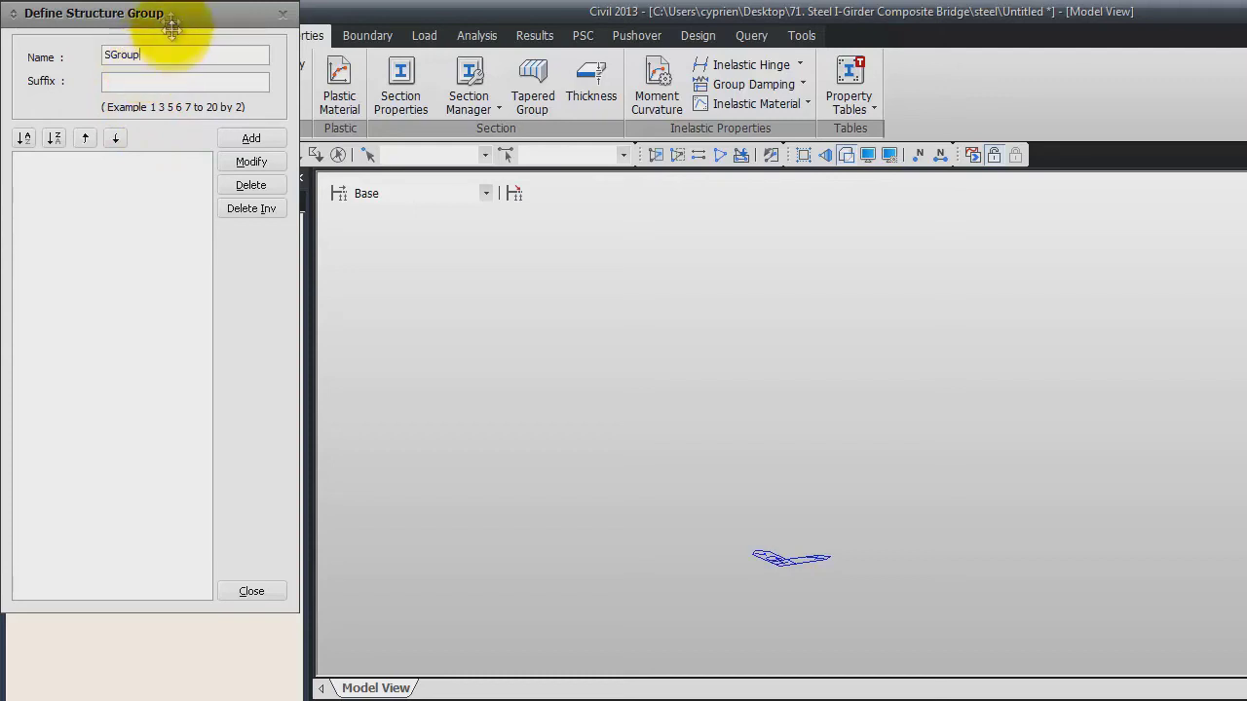
pyautogui.click(250, 138)
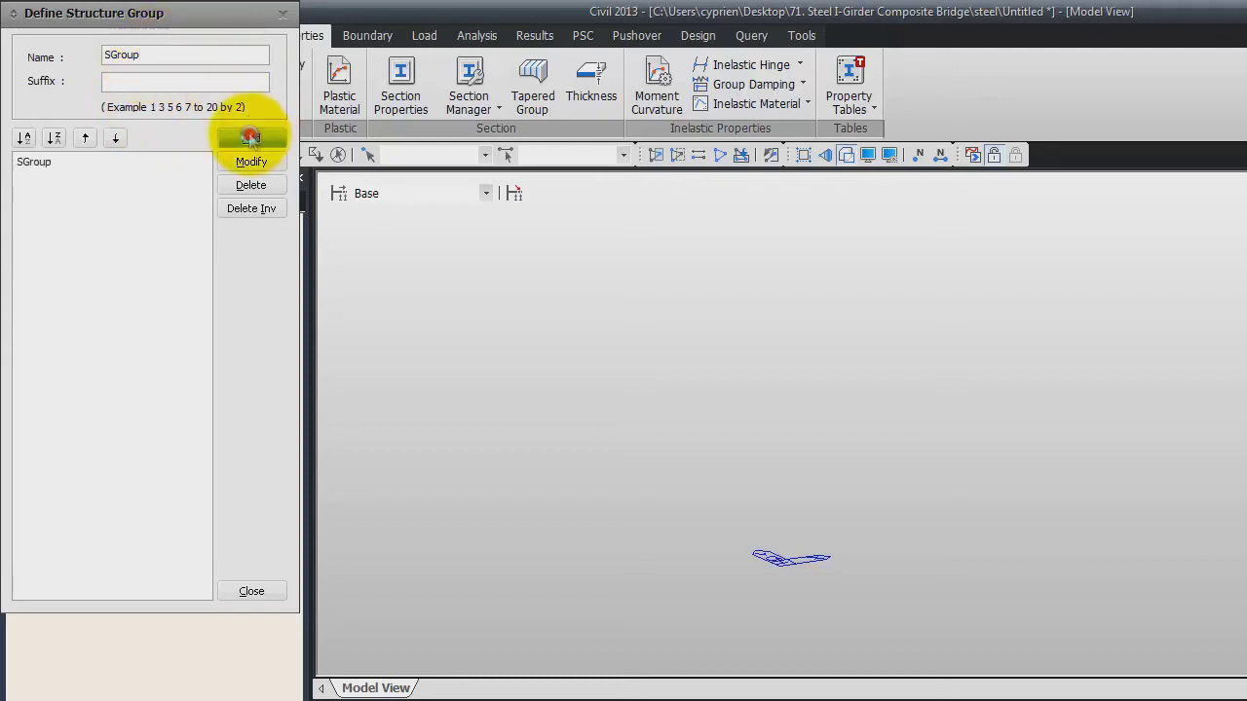
pyautogui.click(188, 490)
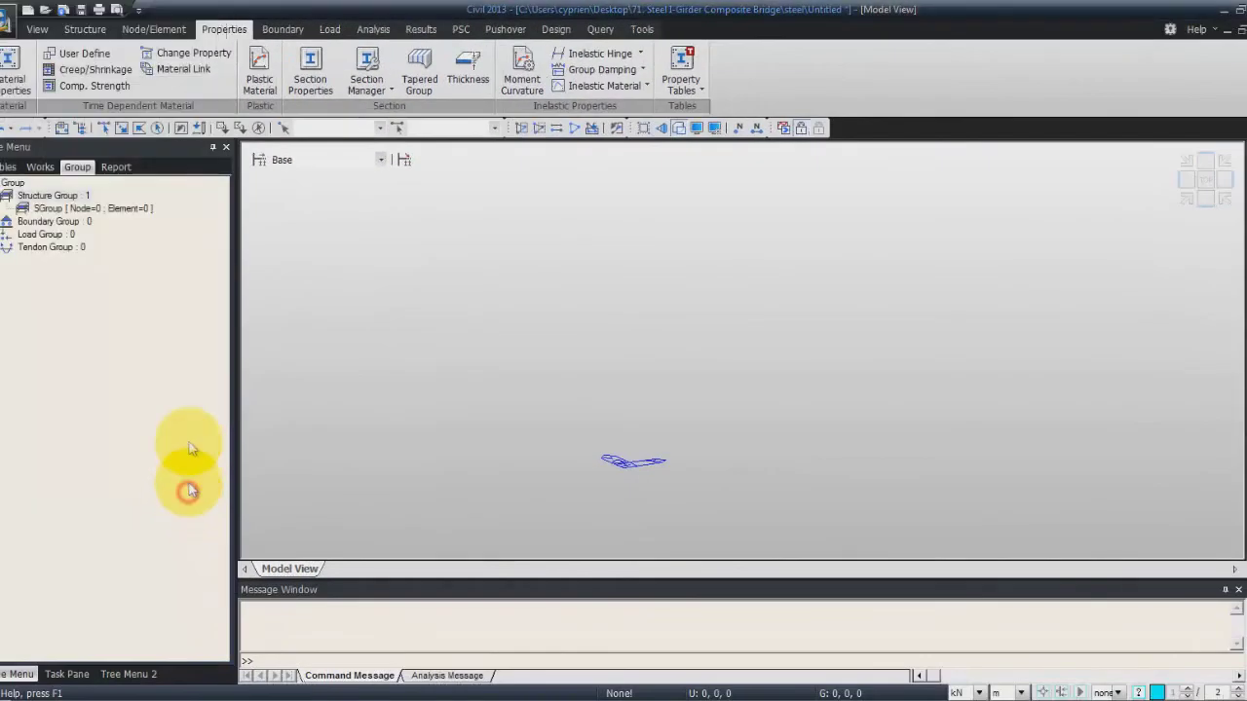
# Step: Define a boundary group named BGroup
pyautogui.click(44, 222)
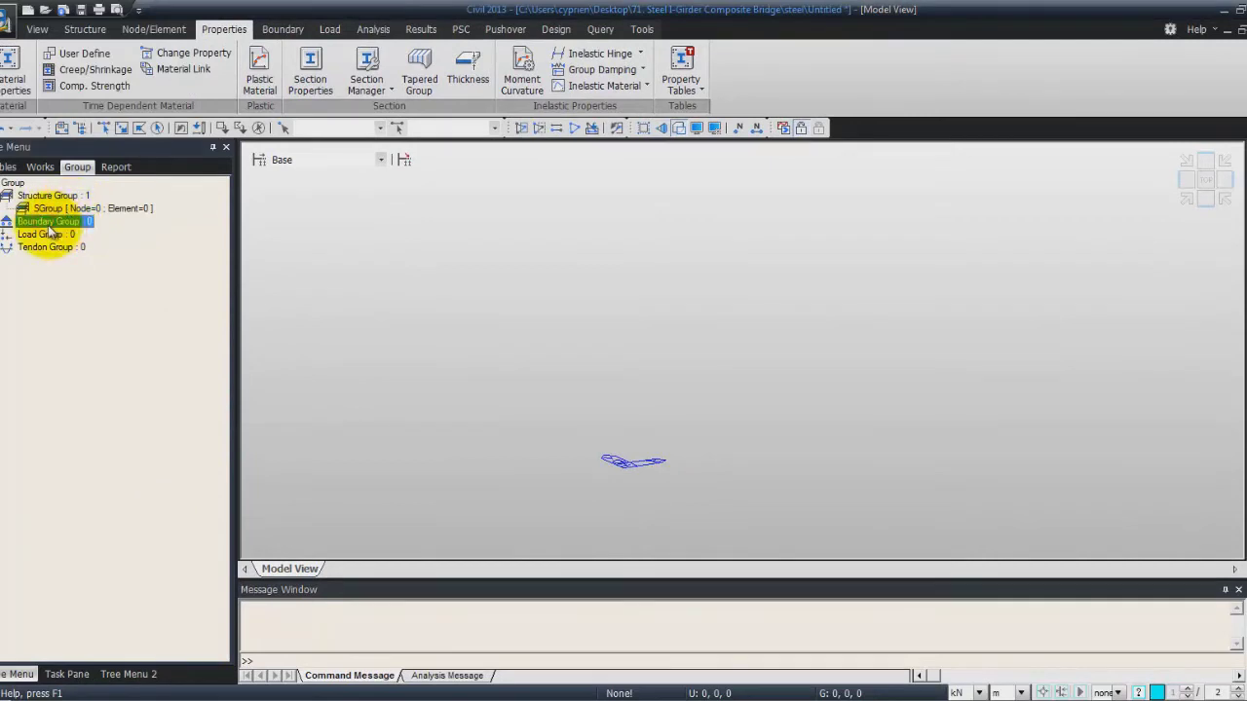
pyautogui.rightClick(51, 229)
pyautogui.click(70, 240)
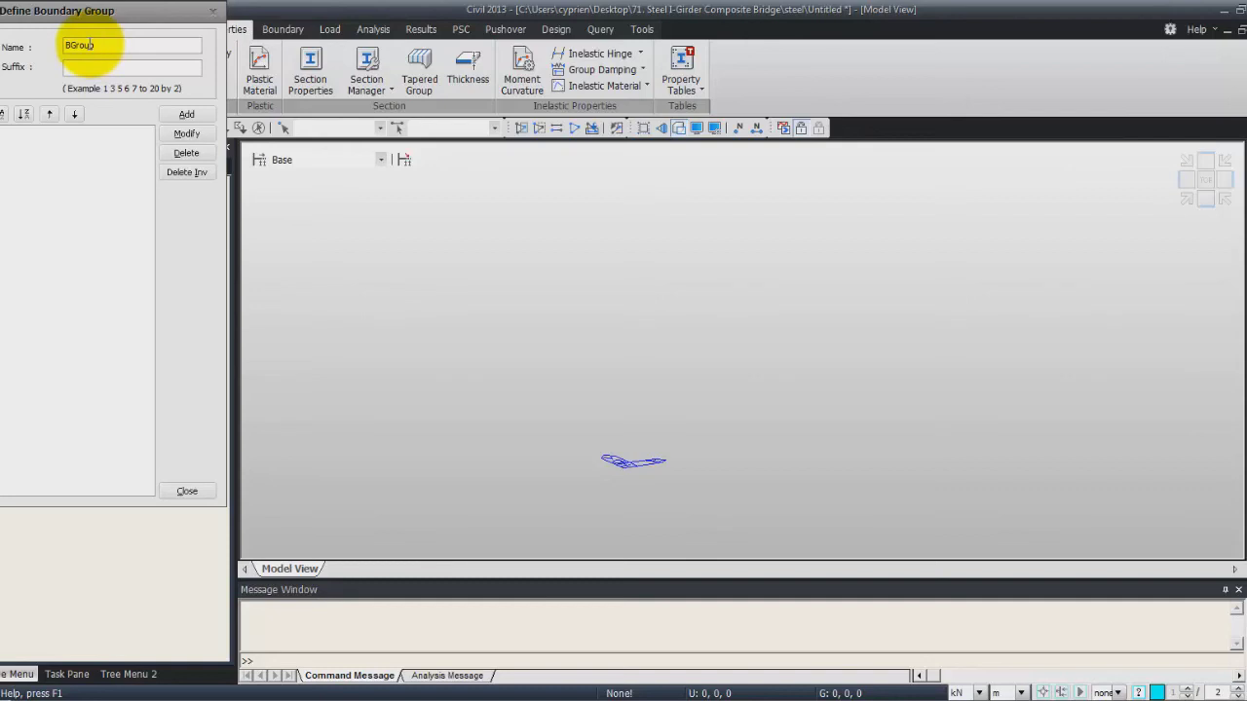
pyautogui.click(190, 114)
# Step: Add boundary groups named E_Width with suffix 1to3 and close the boundary group definition
pyautogui.moveTo(57, 44); pyautogui.dragTo(116, 47)
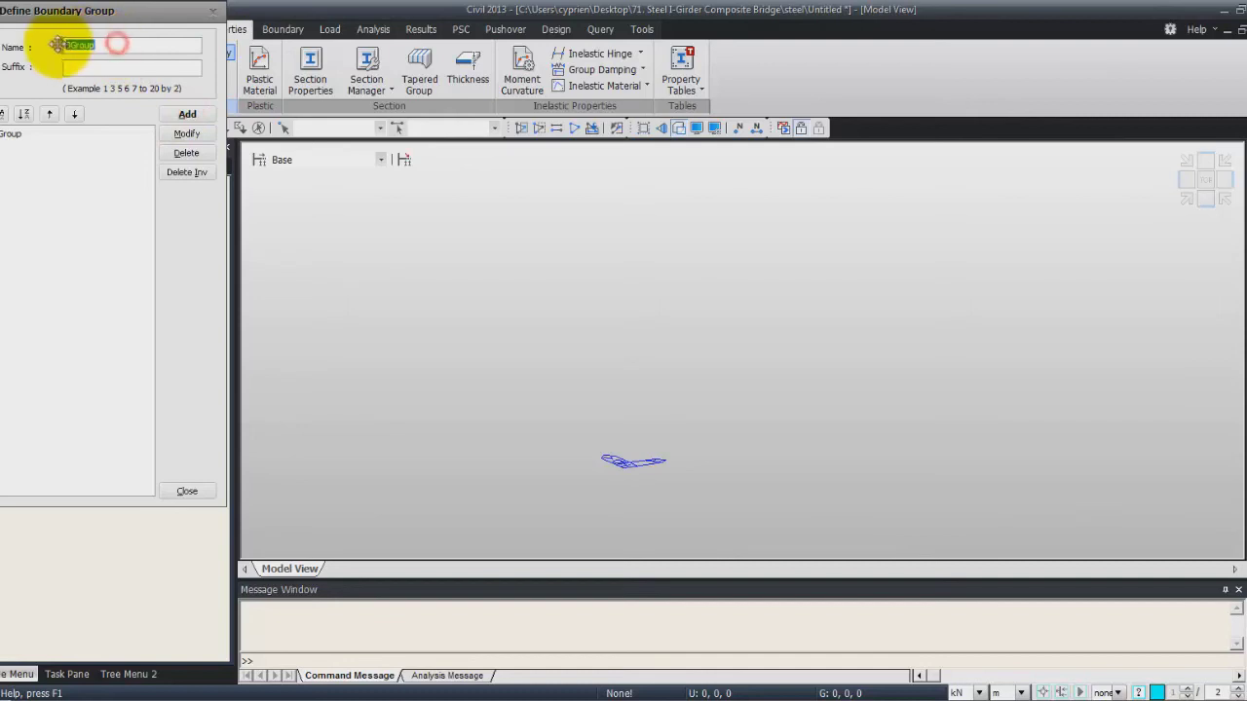
pyautogui.write('E_Width')
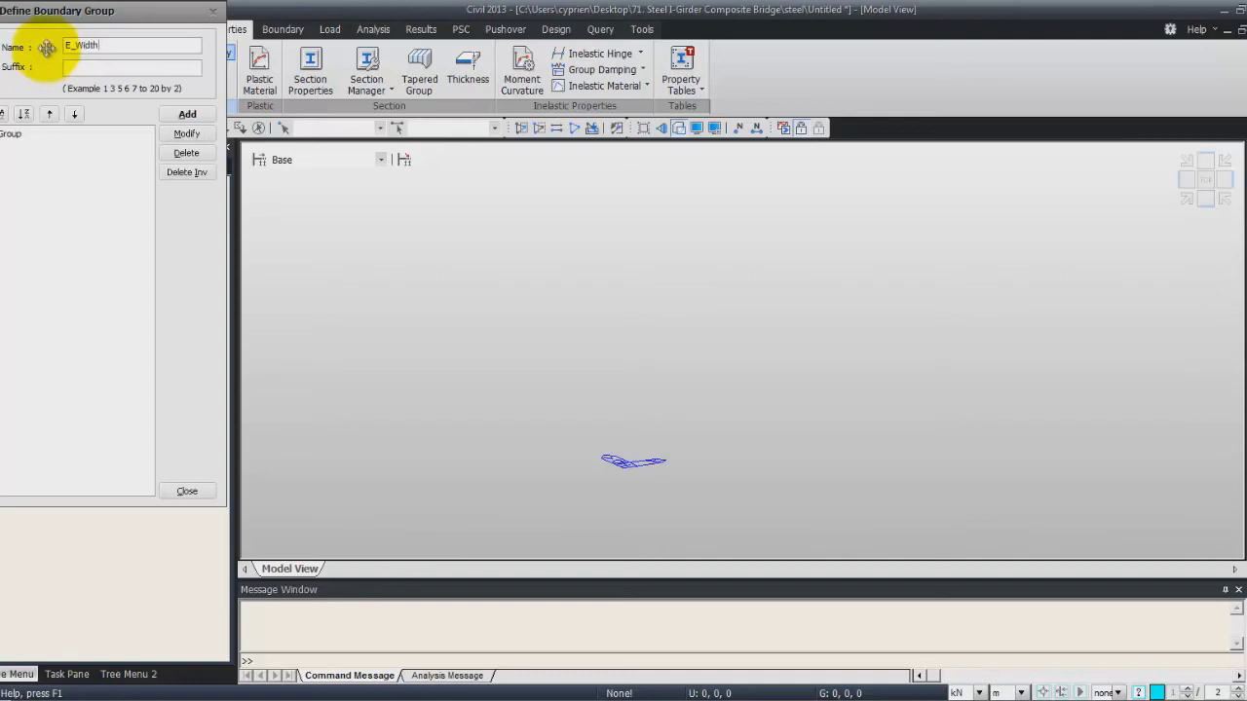
pyautogui.click(79, 68)
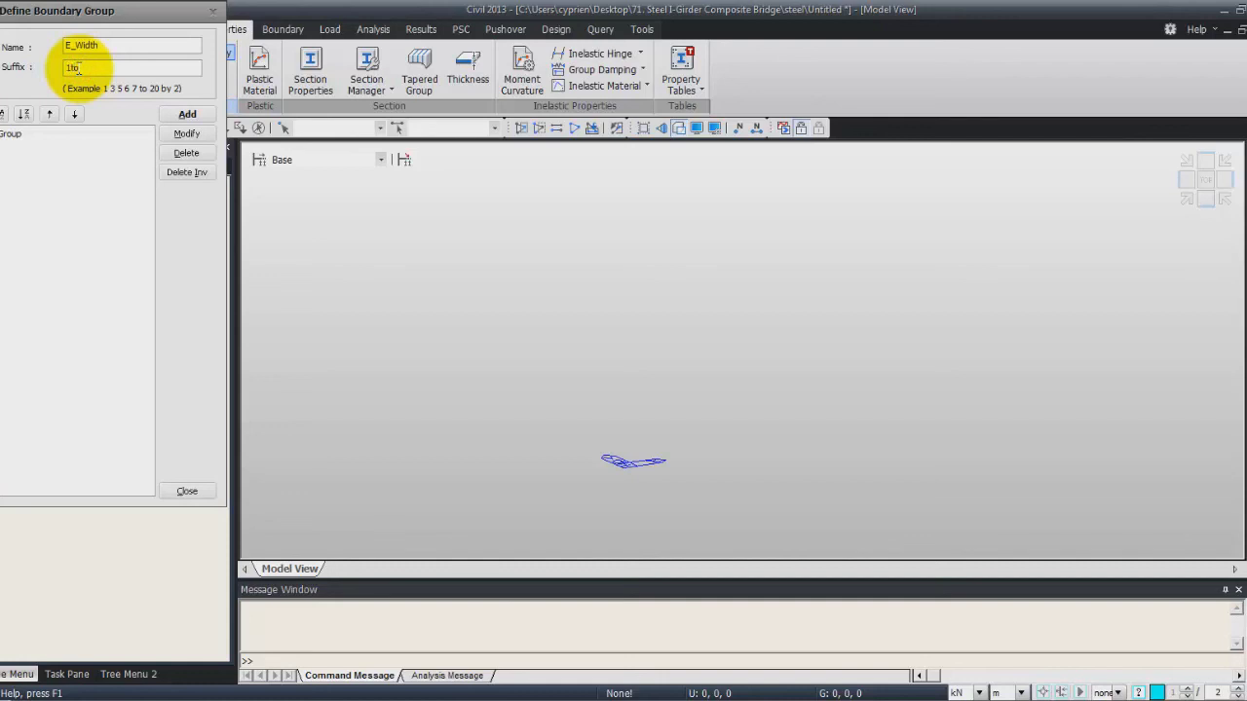
pyautogui.write('1to3')
pyautogui.click(187, 113)
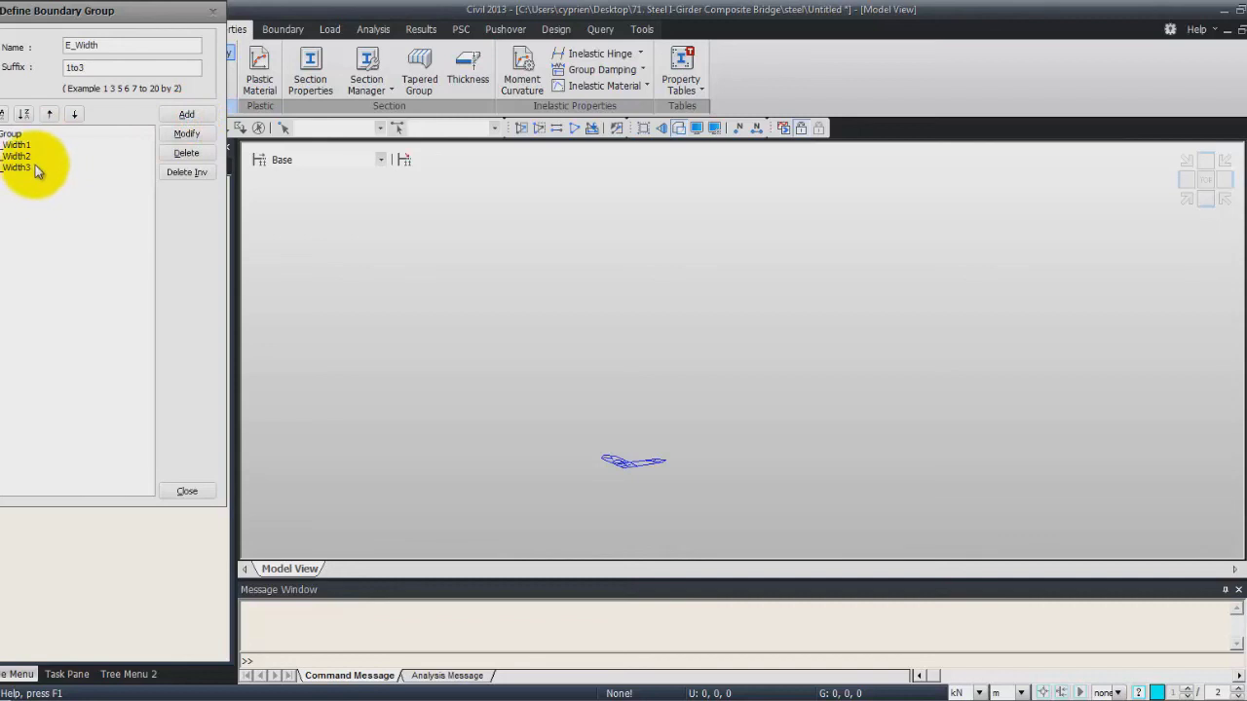
pyautogui.click(181, 491)
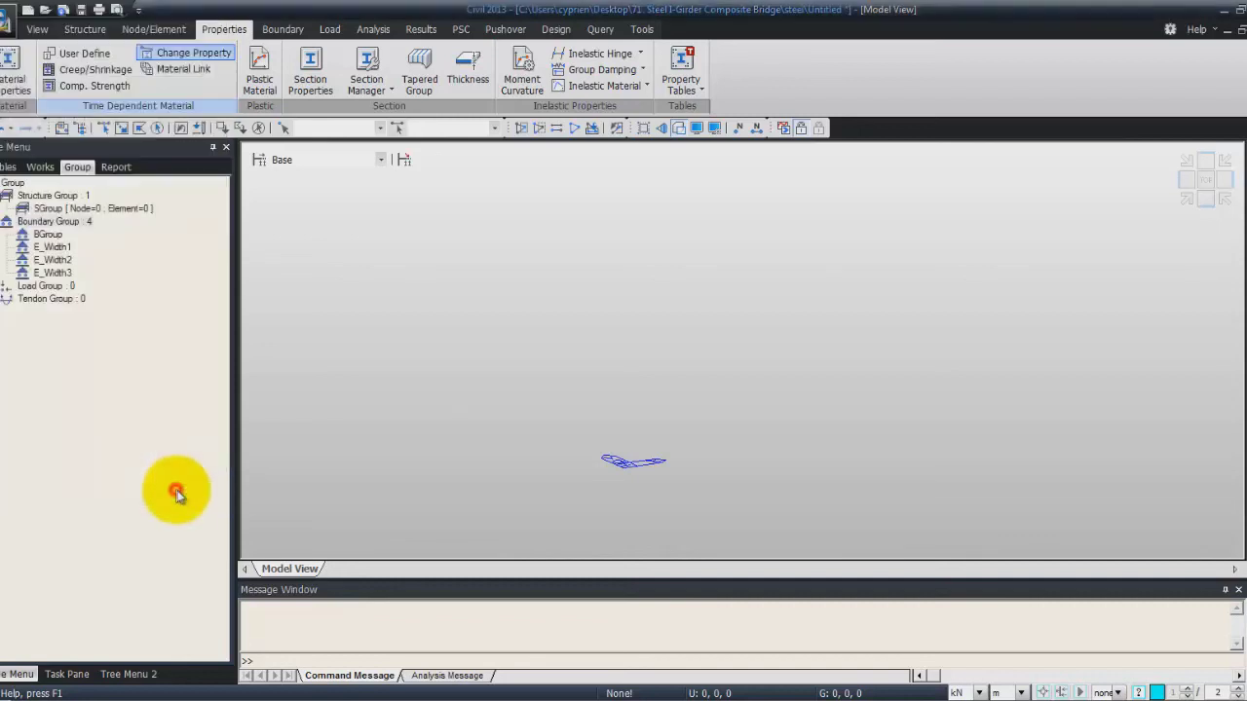
# Step: Define load groups named DL(BC) with suffix 1to4
pyautogui.rightClick(43, 286)
pyautogui.click(71, 310)
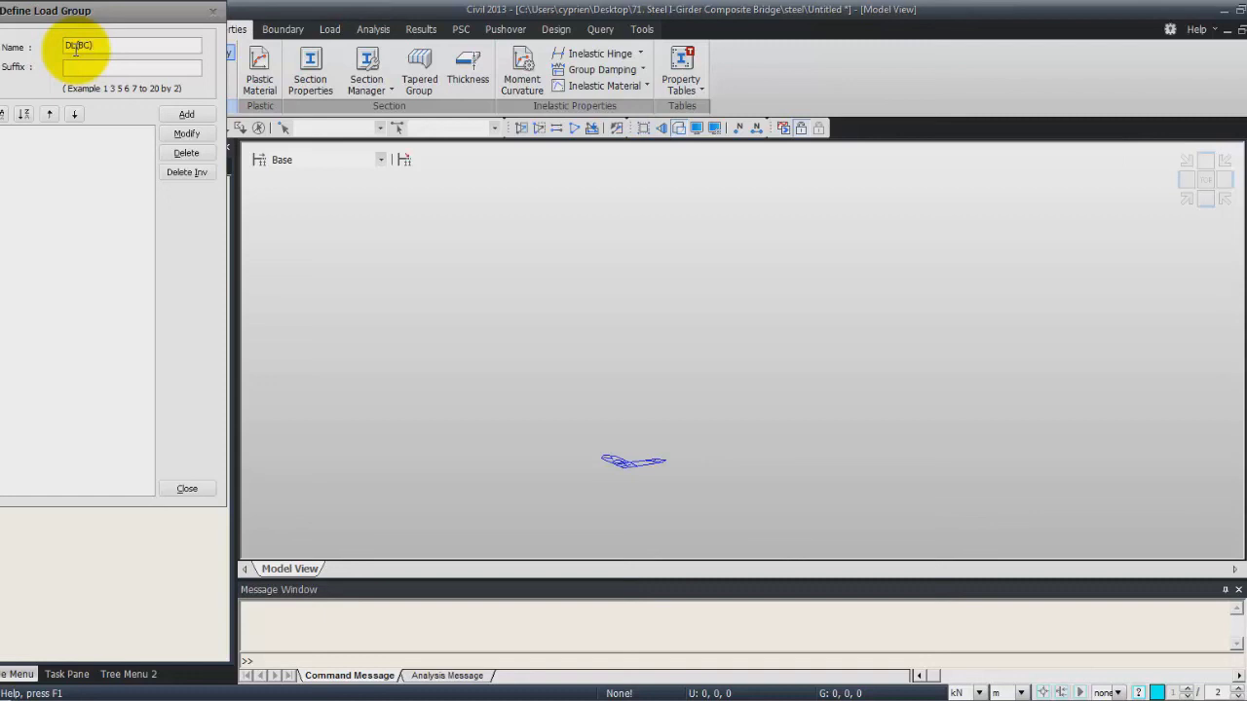
pyautogui.click(88, 65)
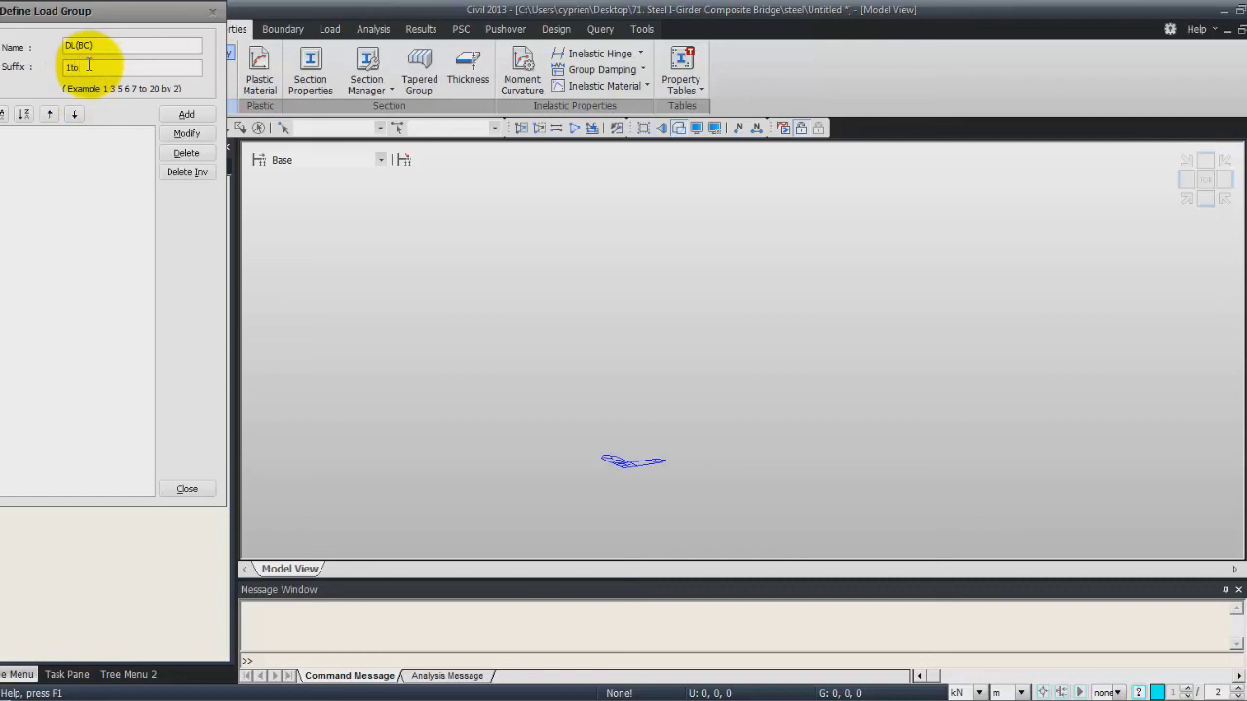
pyautogui.write('1to4')
pyautogui.click(186, 114)
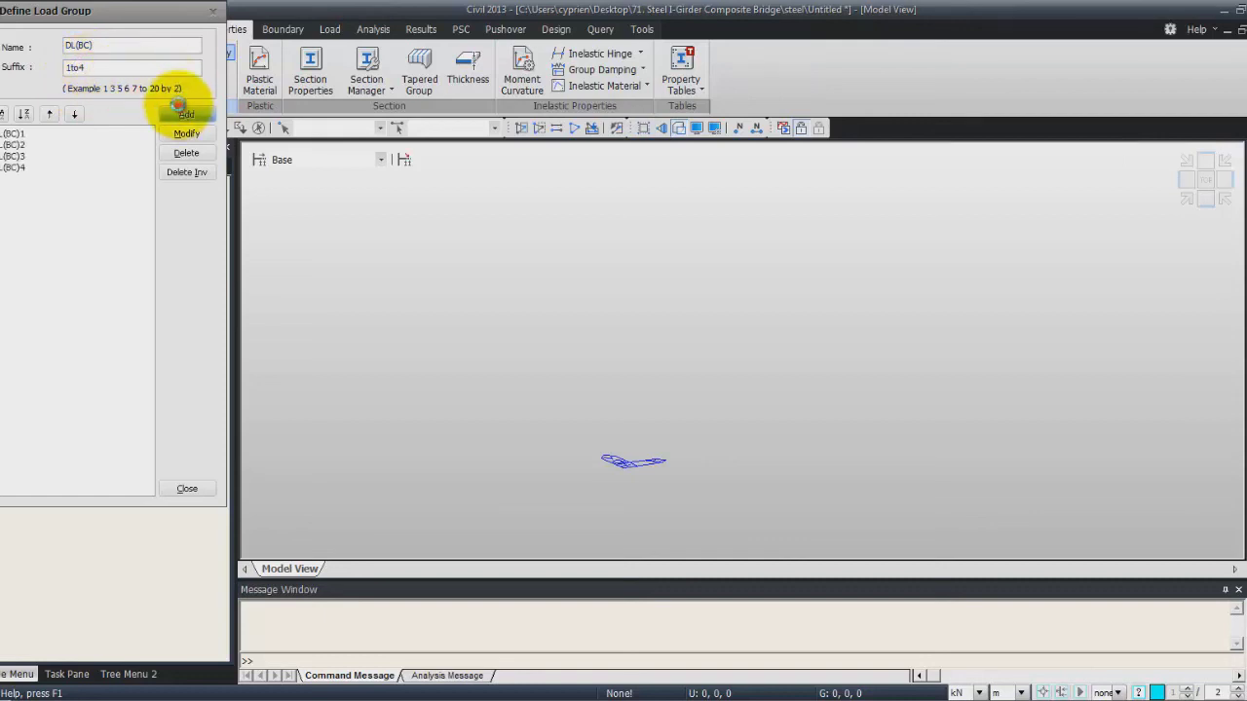
# Step: Add load groups named DL(AC) with suffix 1to4
pyautogui.click(92, 43)
pyautogui.doubleClick(83, 44)
pyautogui.write('AC')
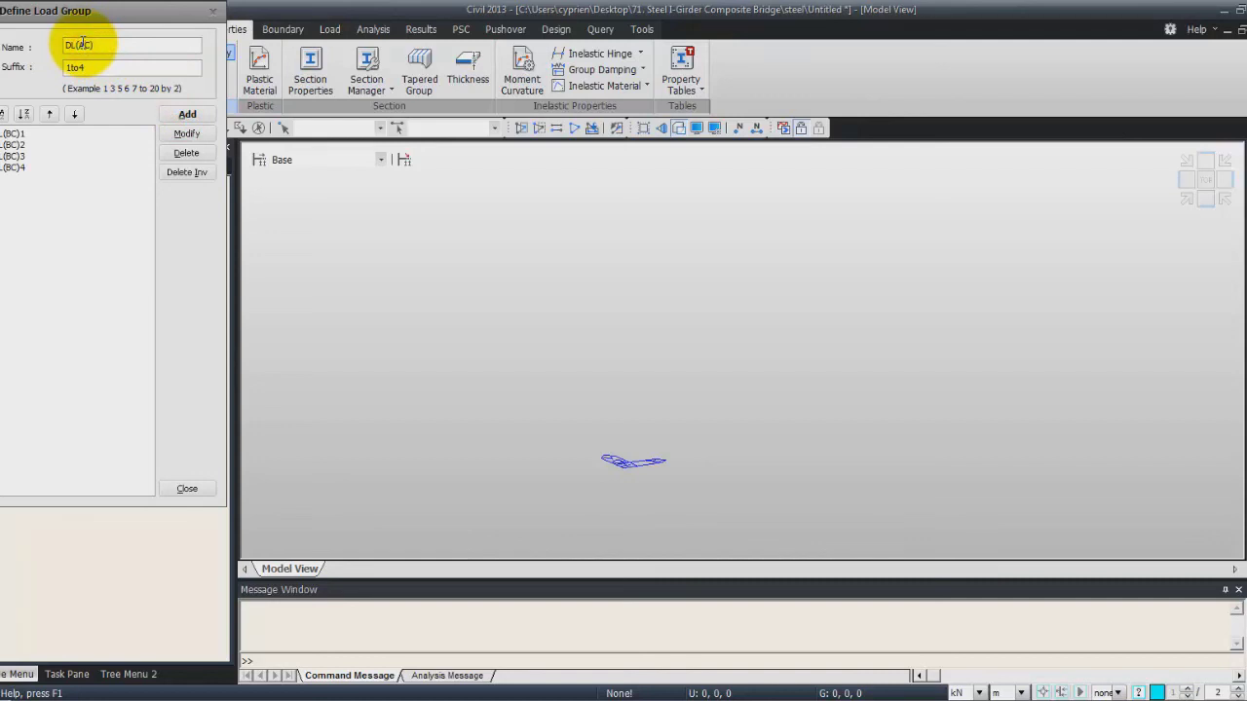
pyautogui.click(186, 115)
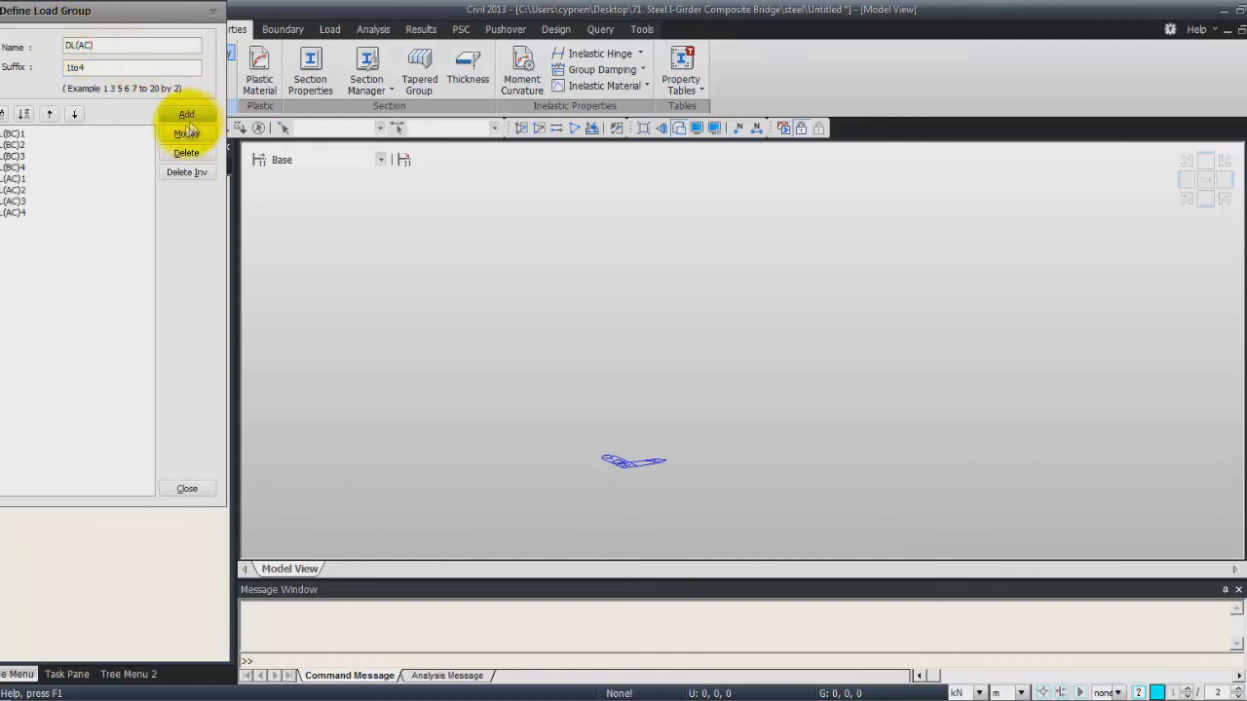
# Step: Delete the load groups DL(AC)4, DL(AC)3 and DL(AC)2
pyautogui.click(14, 212)
pyautogui.click(186, 153)
pyautogui.click(16, 190)
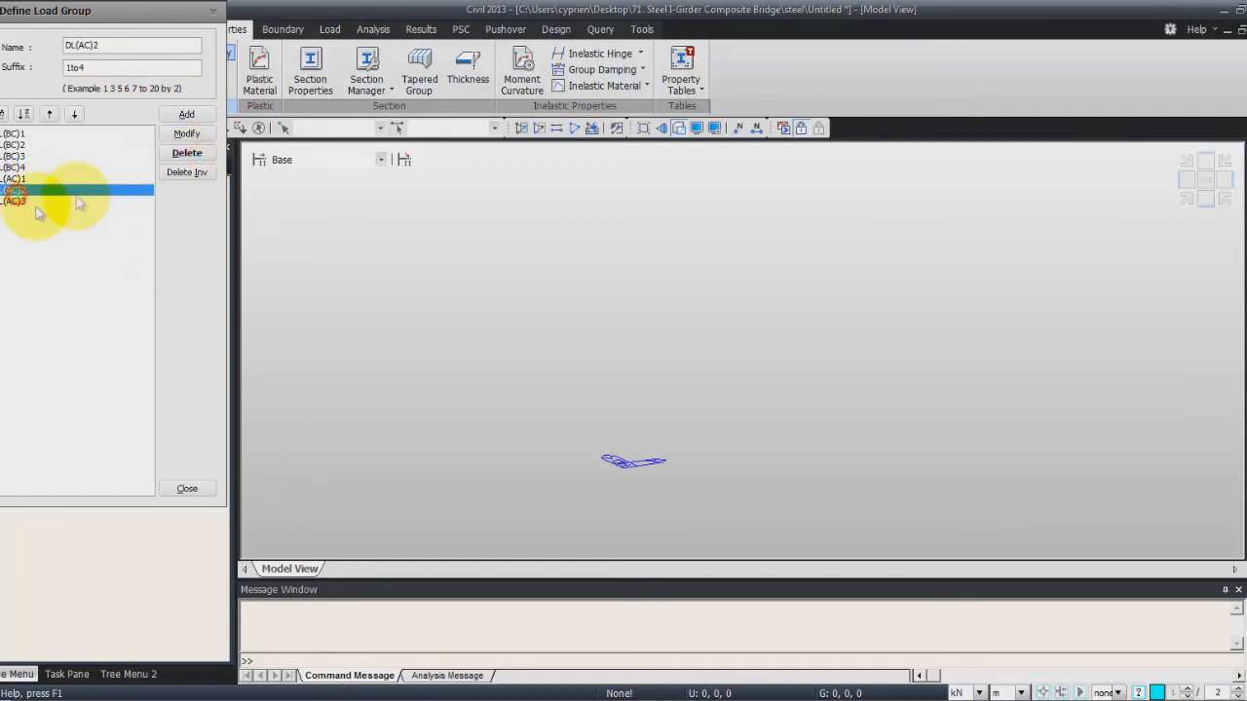
pyautogui.click(16, 200)
pyautogui.click(179, 154)
pyautogui.click(20, 190)
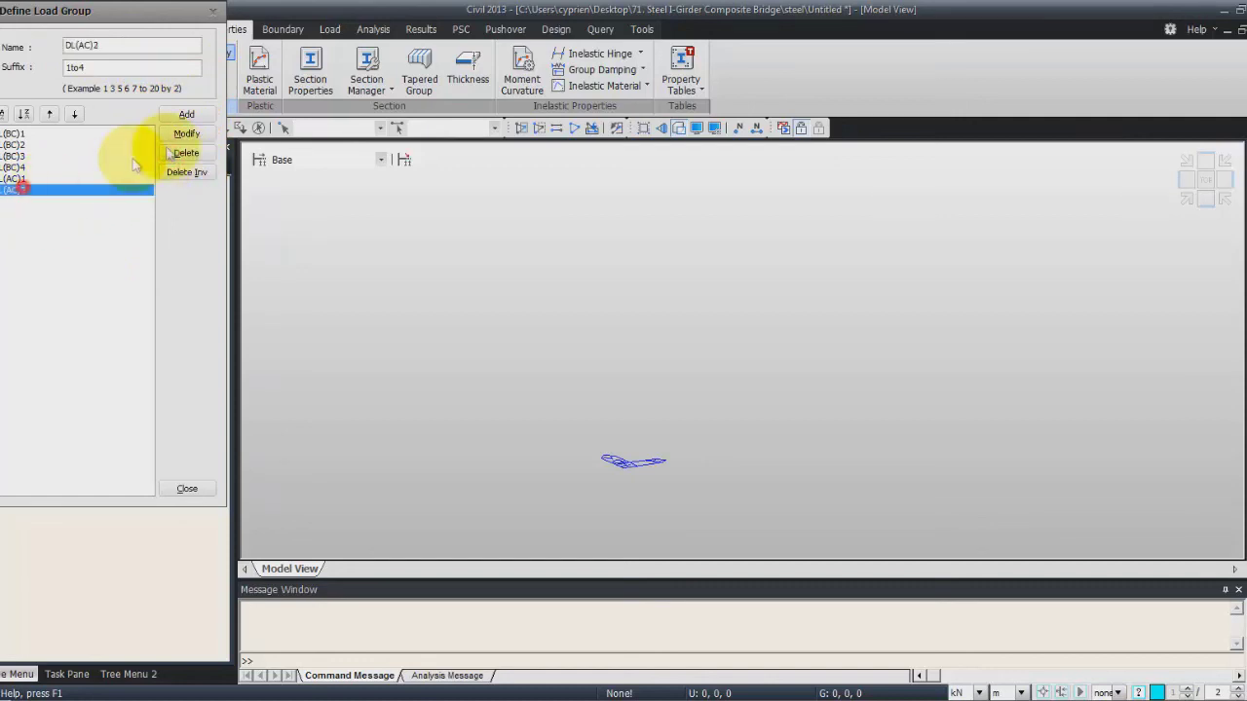
pyautogui.click(177, 153)
# Step: Add a single load group named DL(AC) with the suffix left empty
pyautogui.click(15, 179)
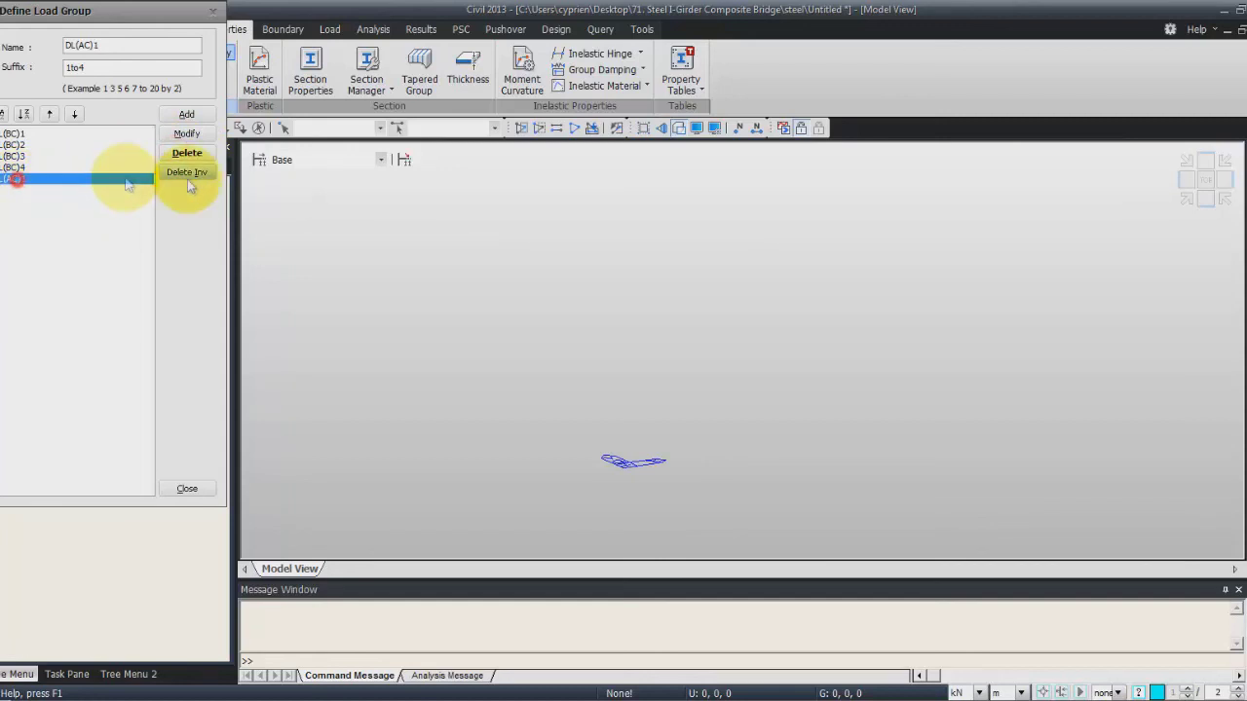
pyautogui.click(112, 49)
pyautogui.press('BackSpace')
pyautogui.doubleClick(98, 67)
pyautogui.press('BackSpace')
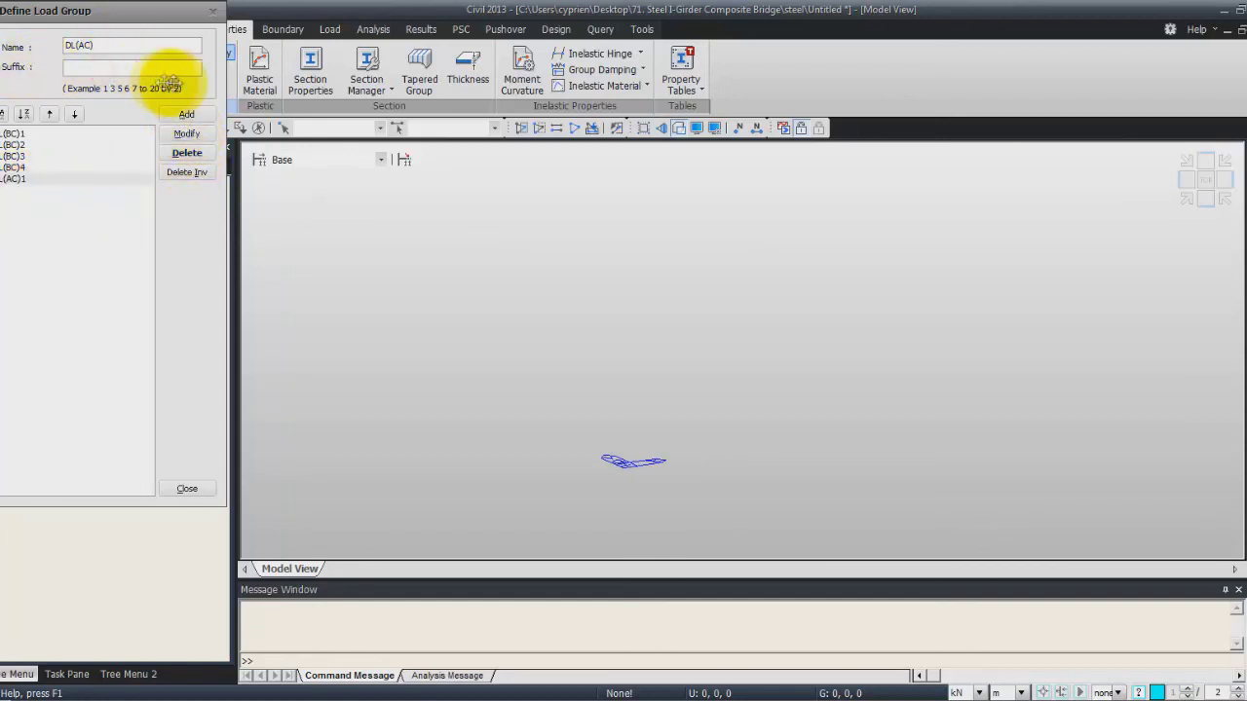
pyautogui.click(186, 114)
# Step: Delete the load group DL(AC)1 and close the load group definition
pyautogui.click(14, 179)
pyautogui.click(186, 152)
pyautogui.click(187, 488)
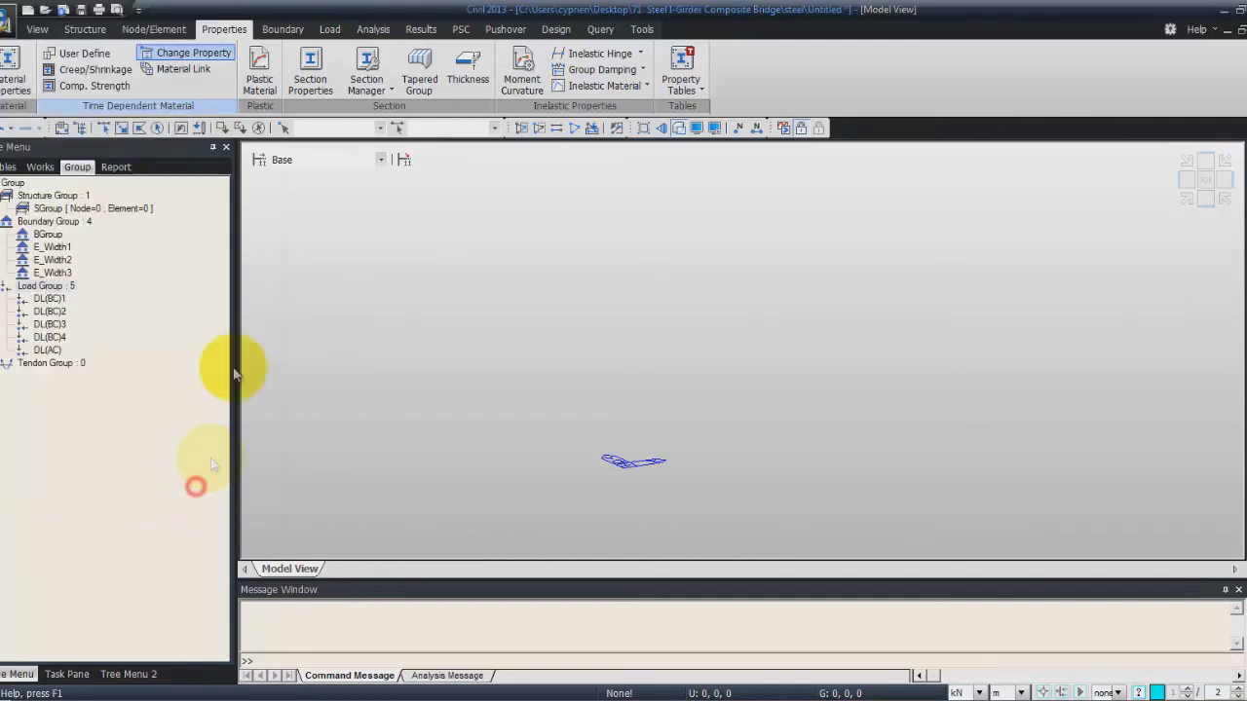